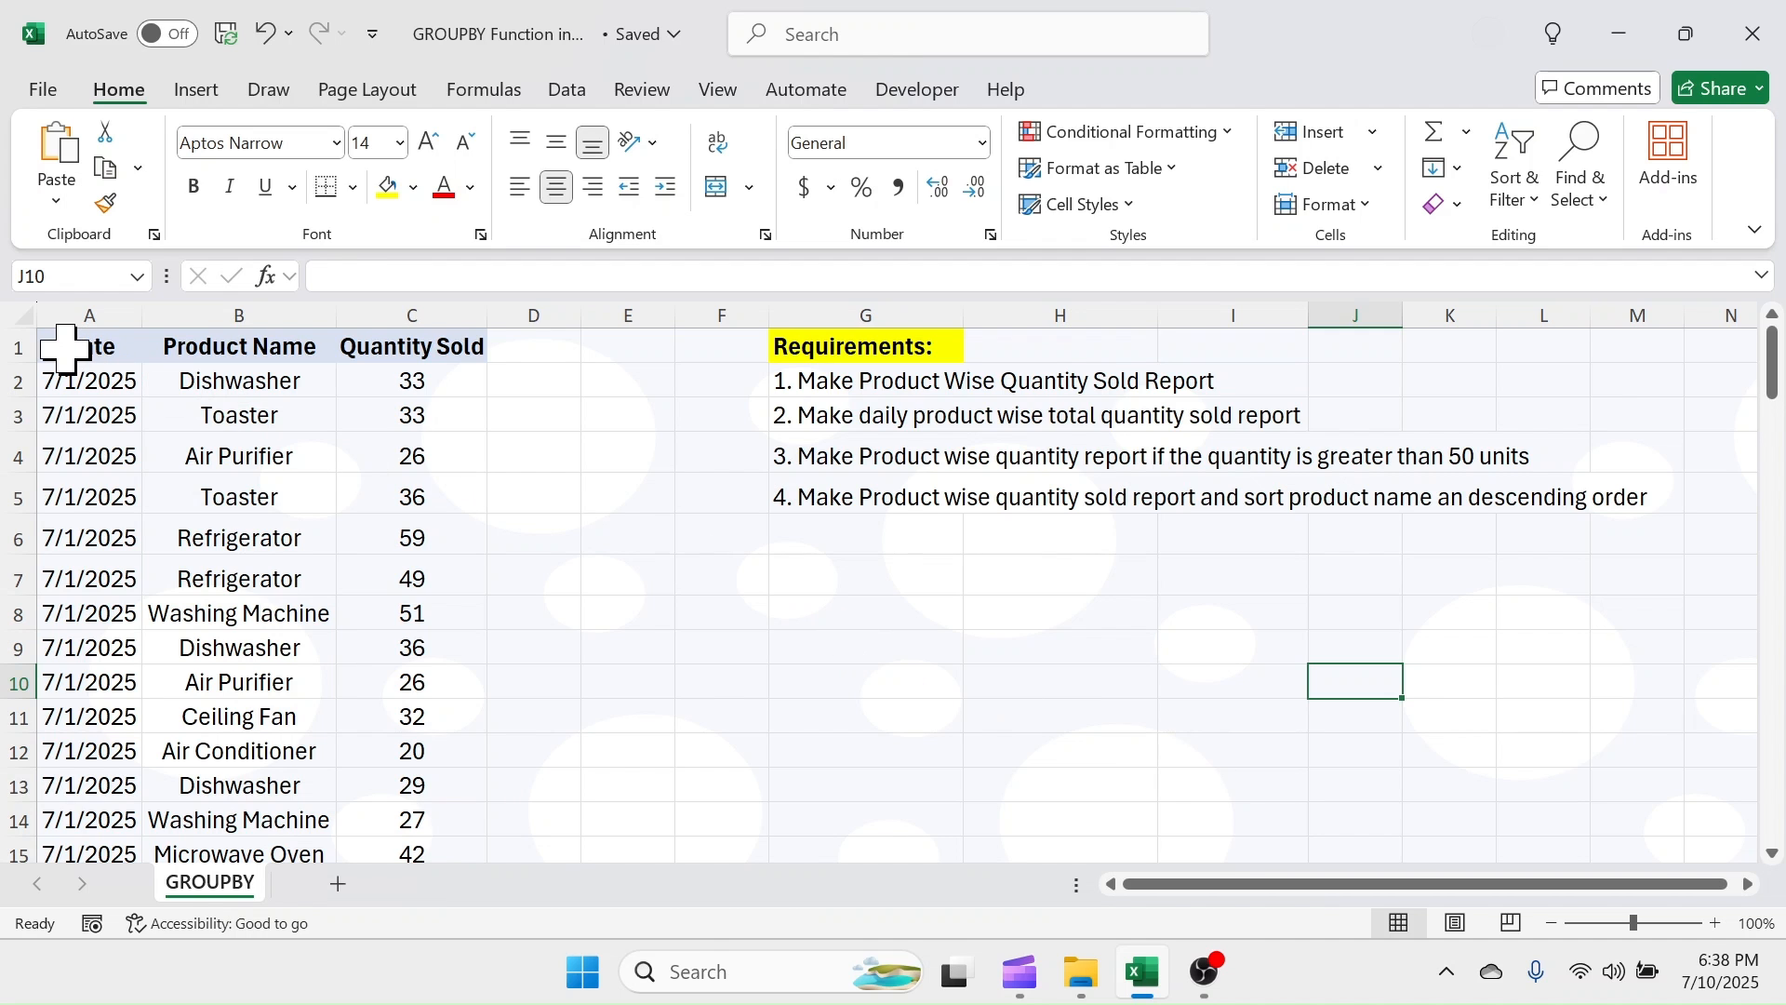
left_click_drag(75, 346, 412, 735)
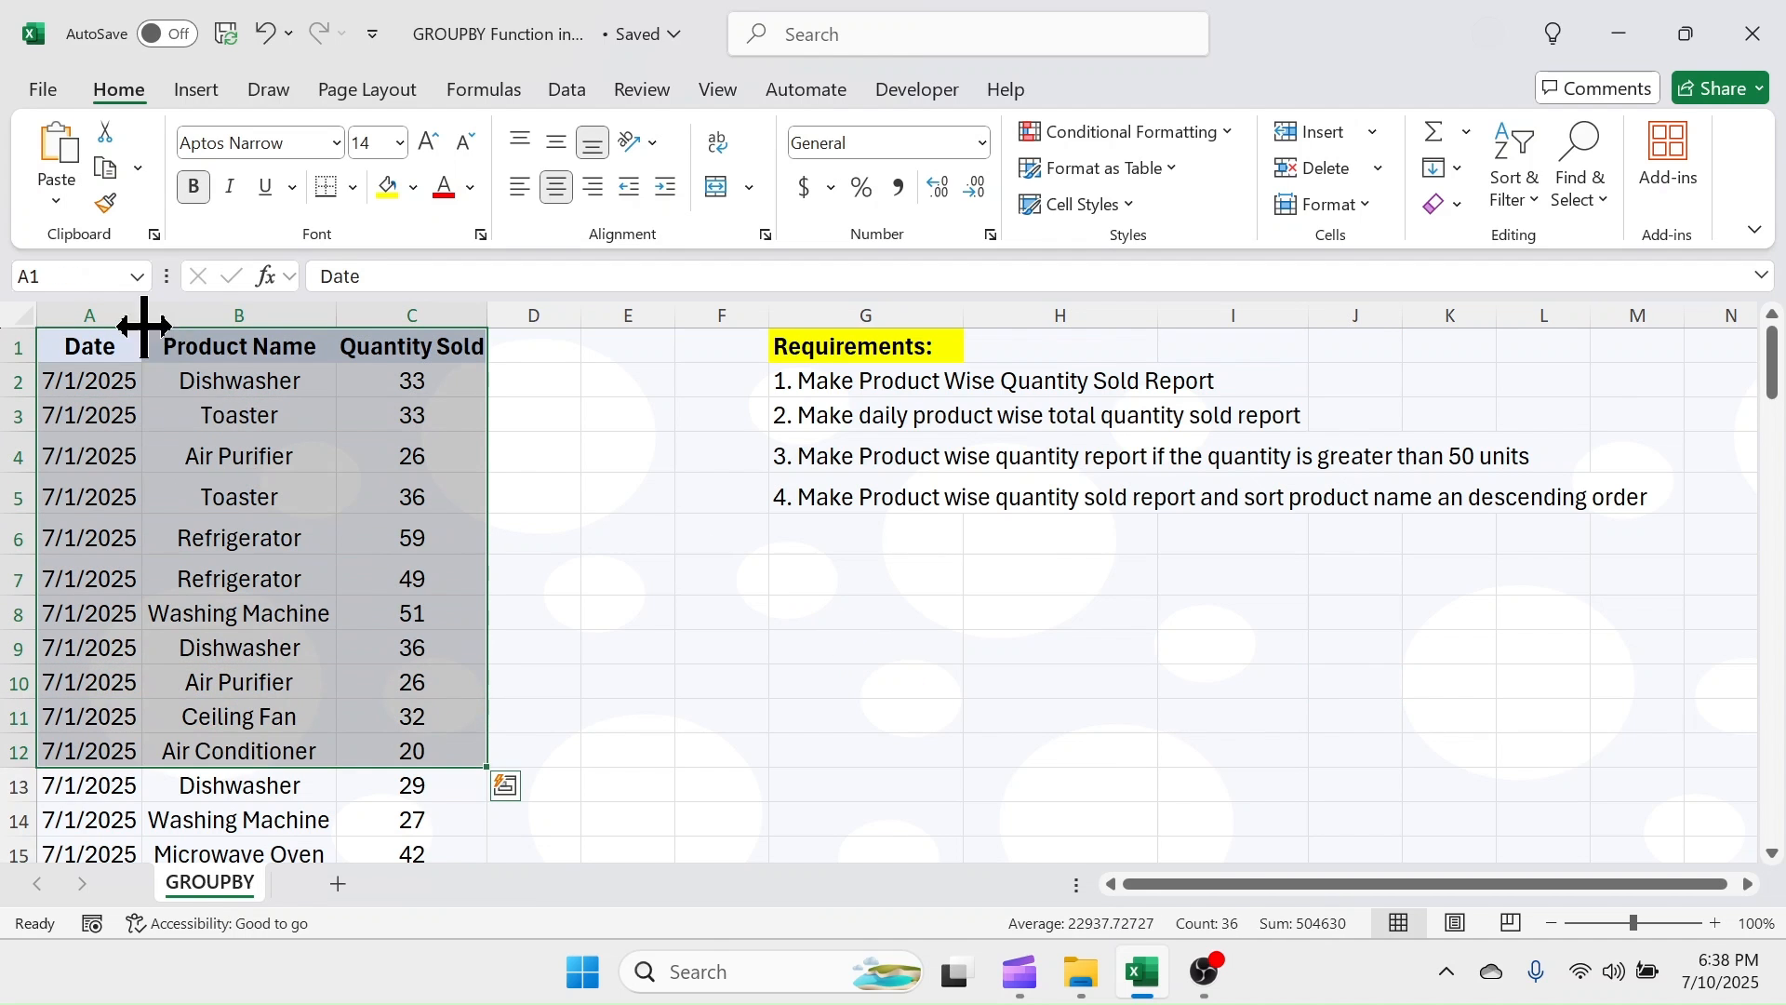
left_click(93, 314)
left_click(265, 314)
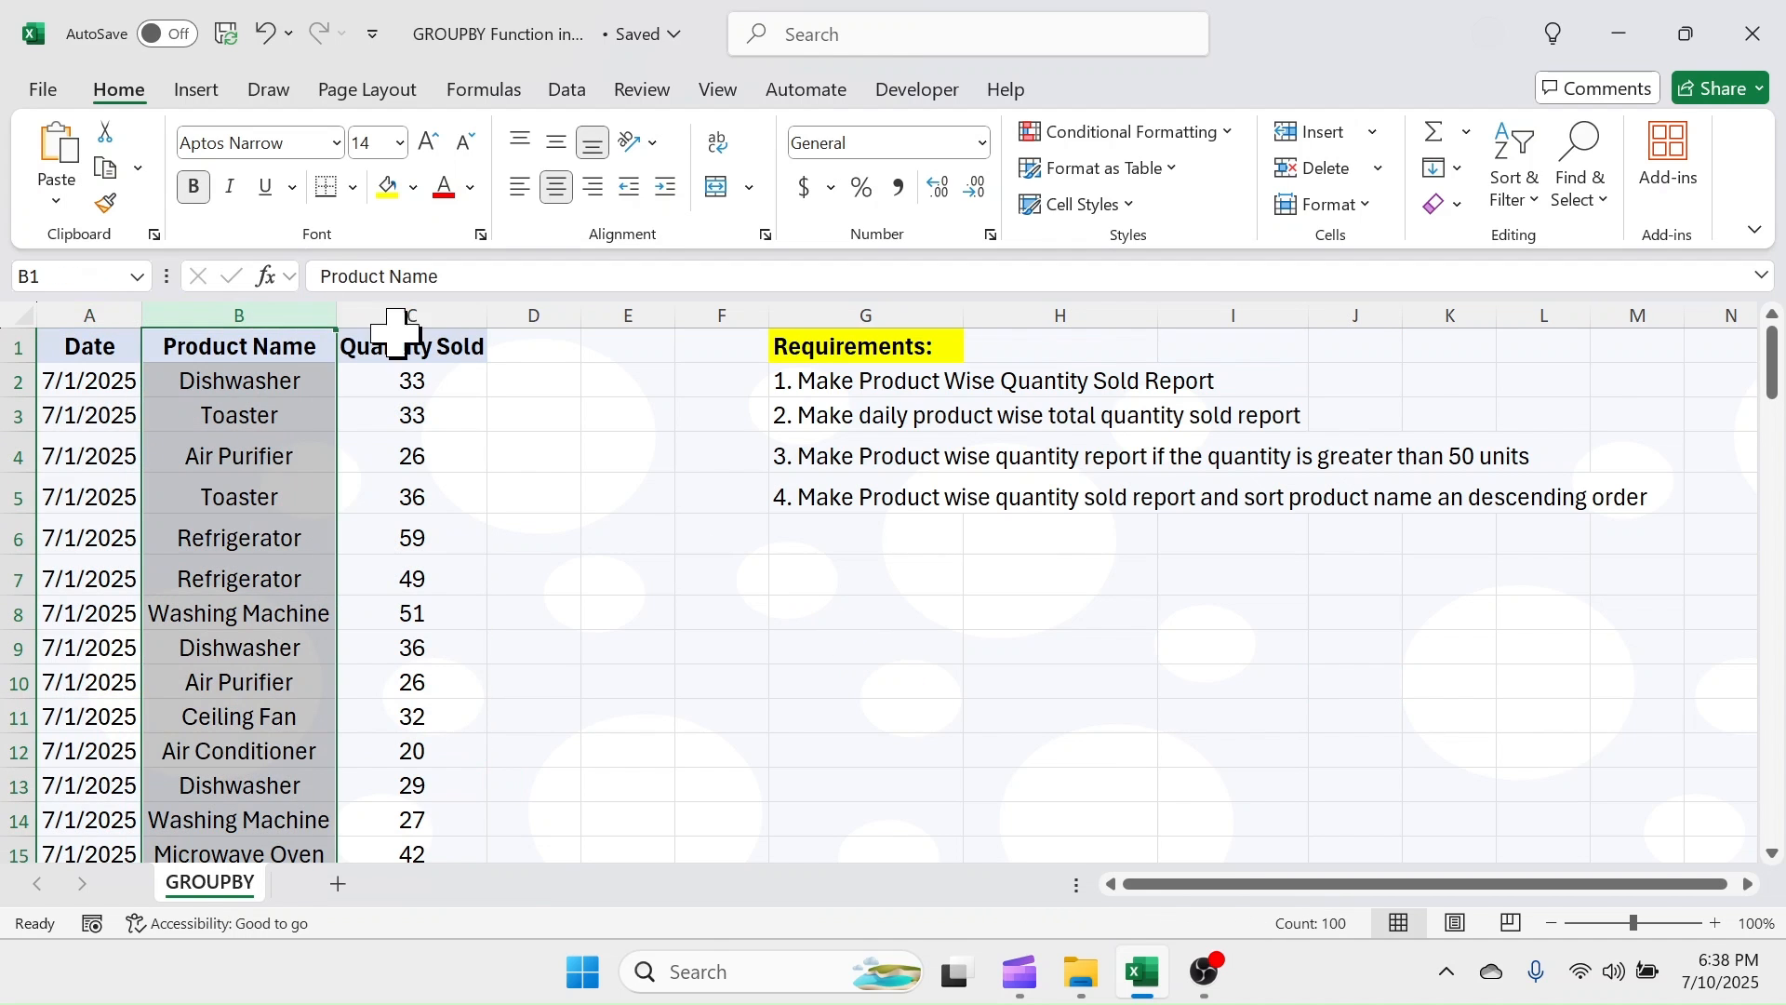
left_click(459, 314)
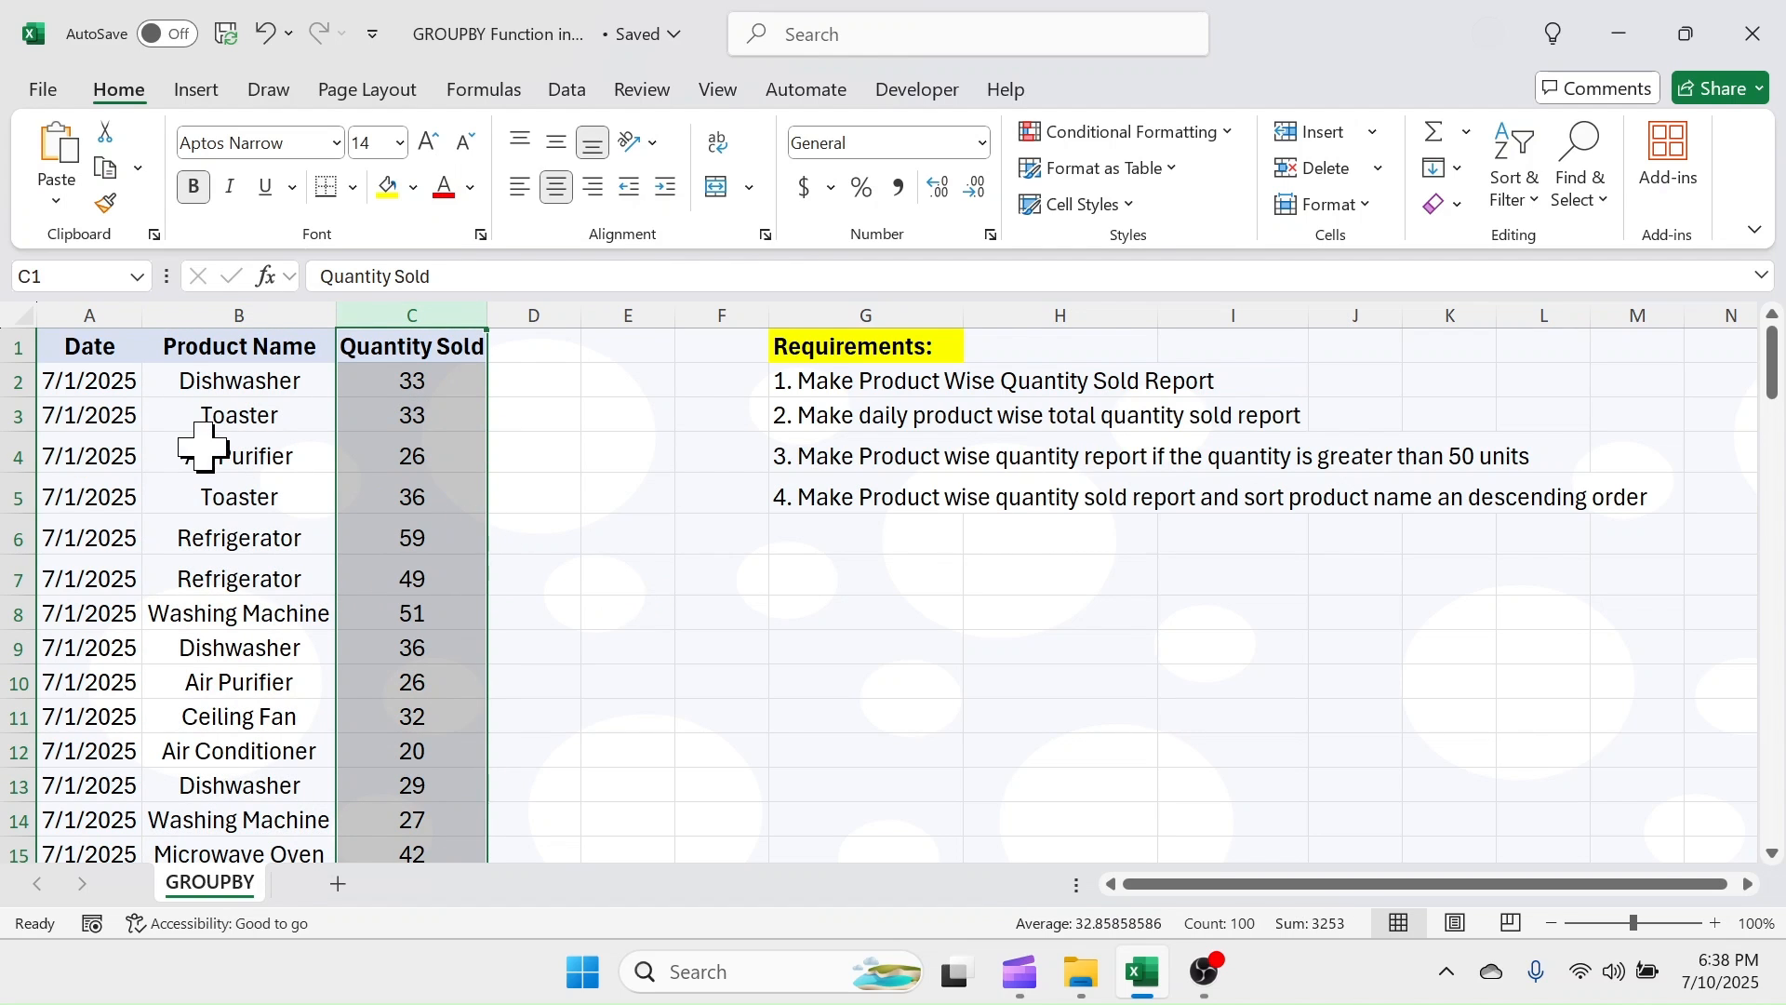
- Start a GROUPBY formula in cell G7 with the Product Name range B1:B100 as the row fields
left_click(909, 609)
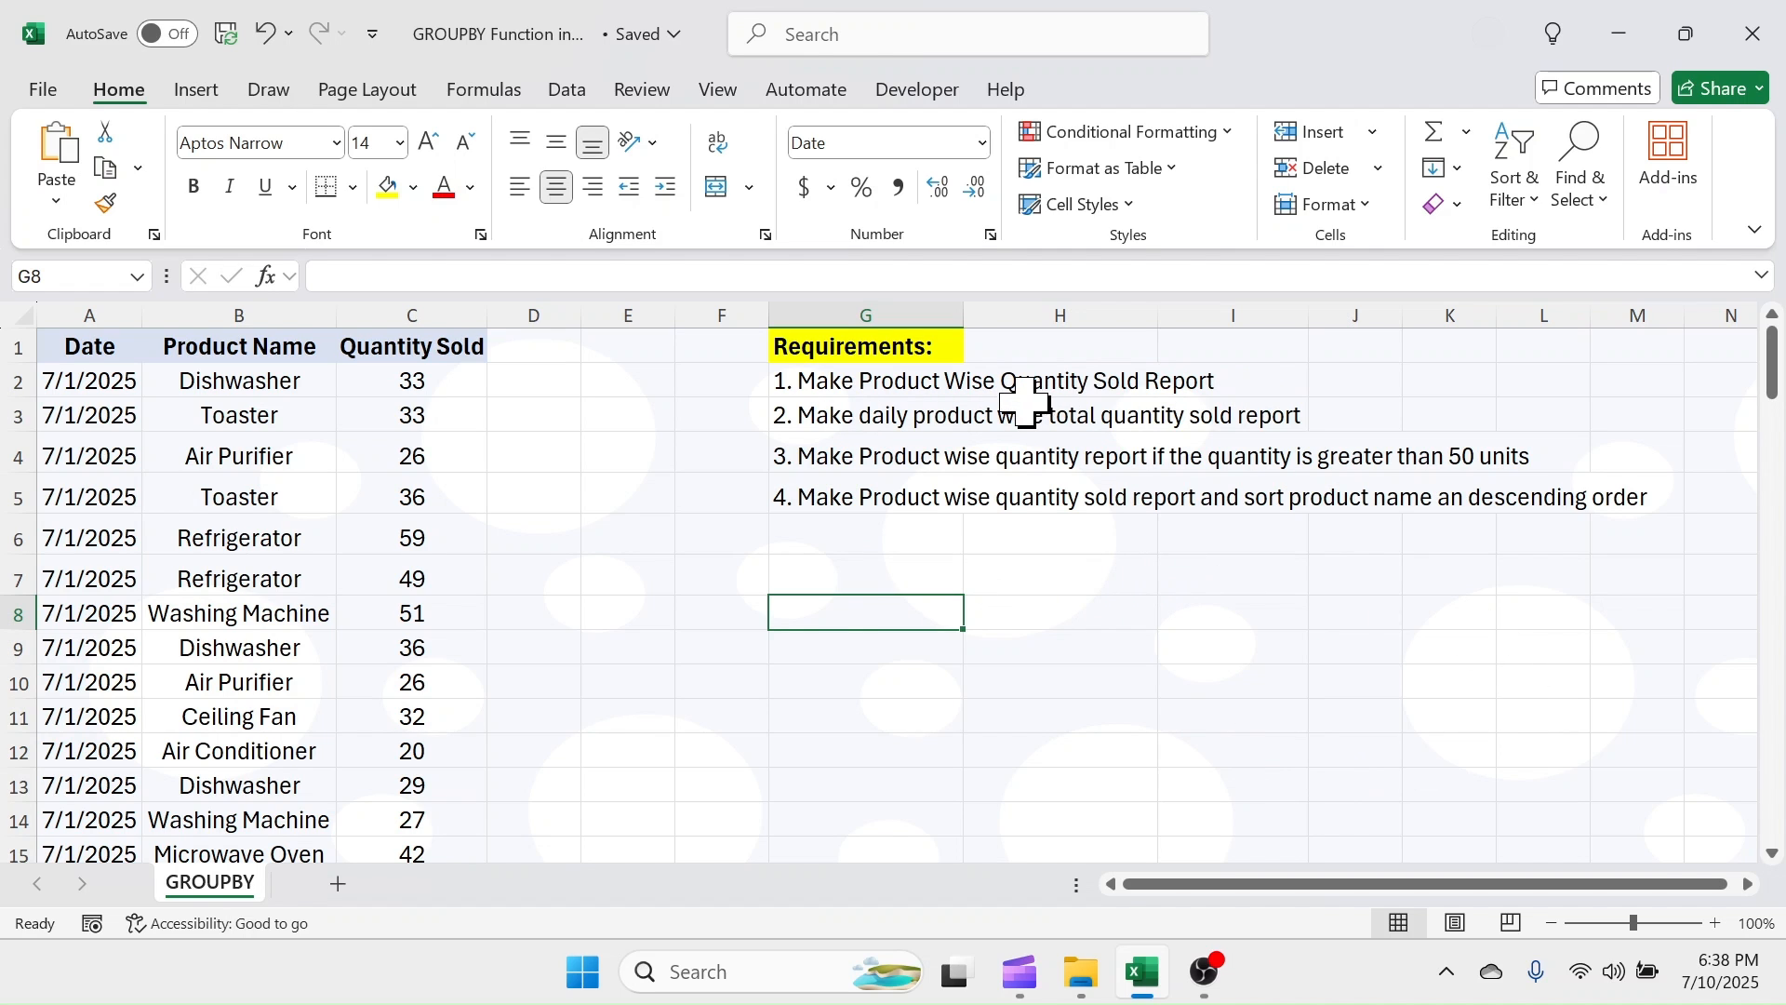
key("Up")
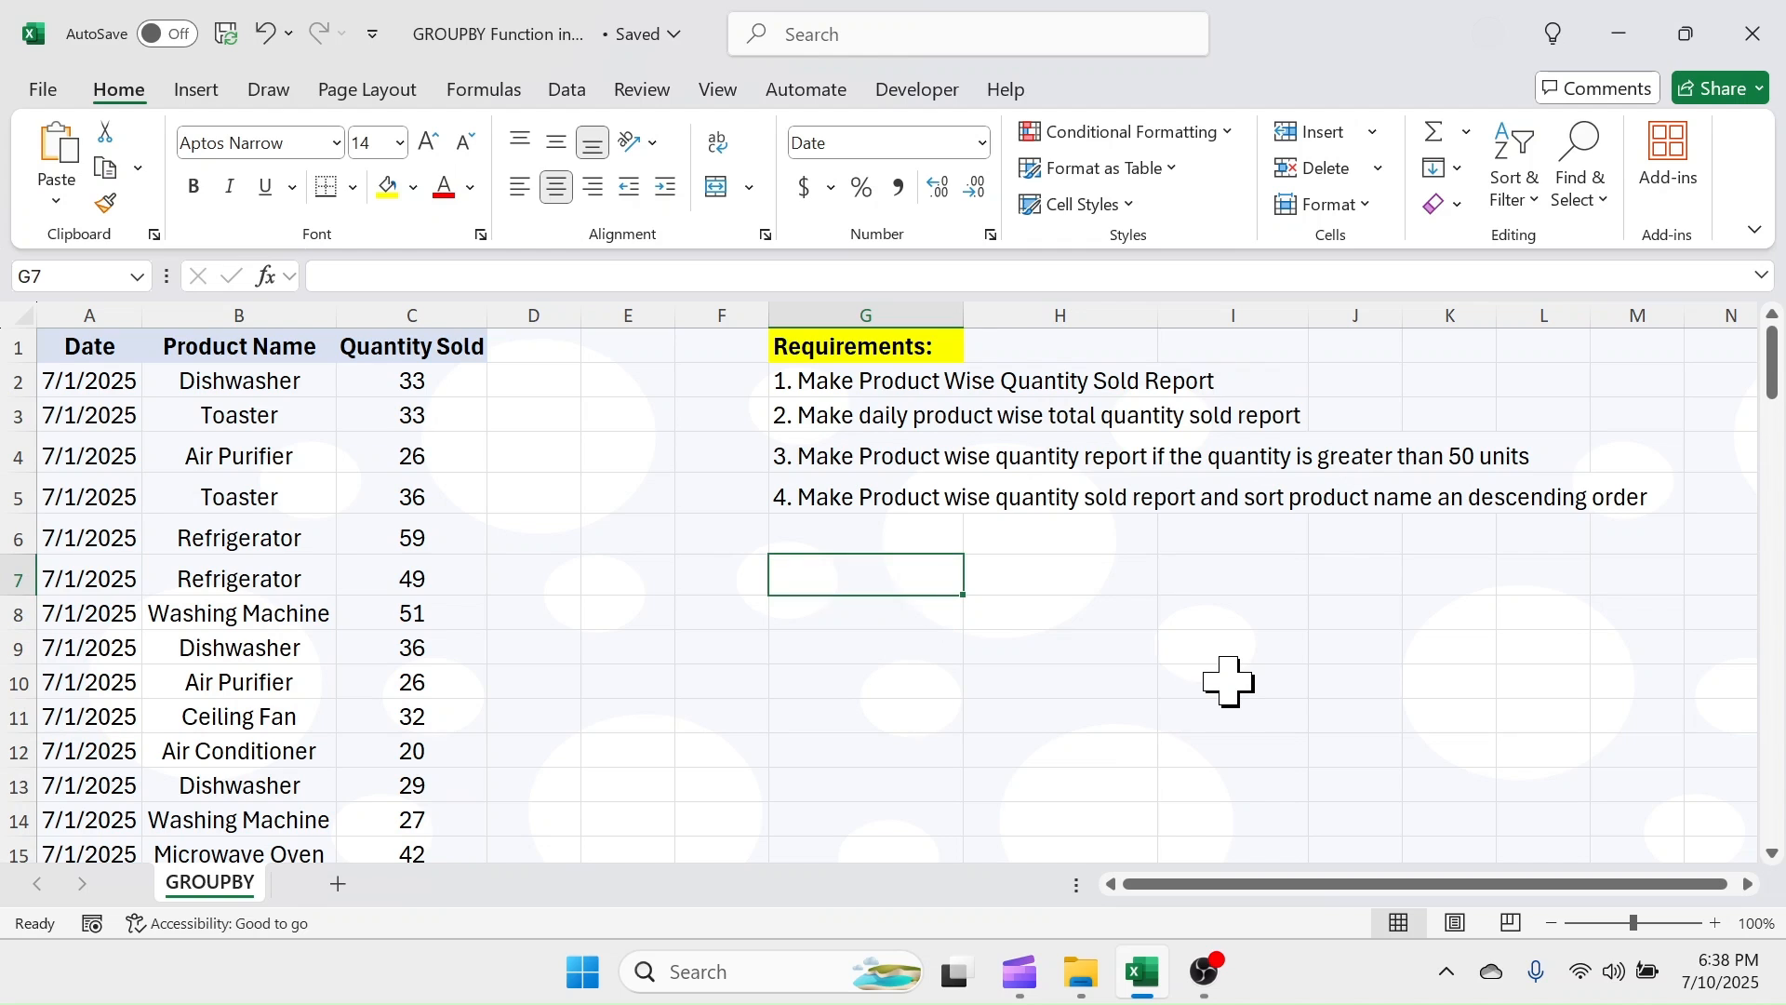
type("=GROU")
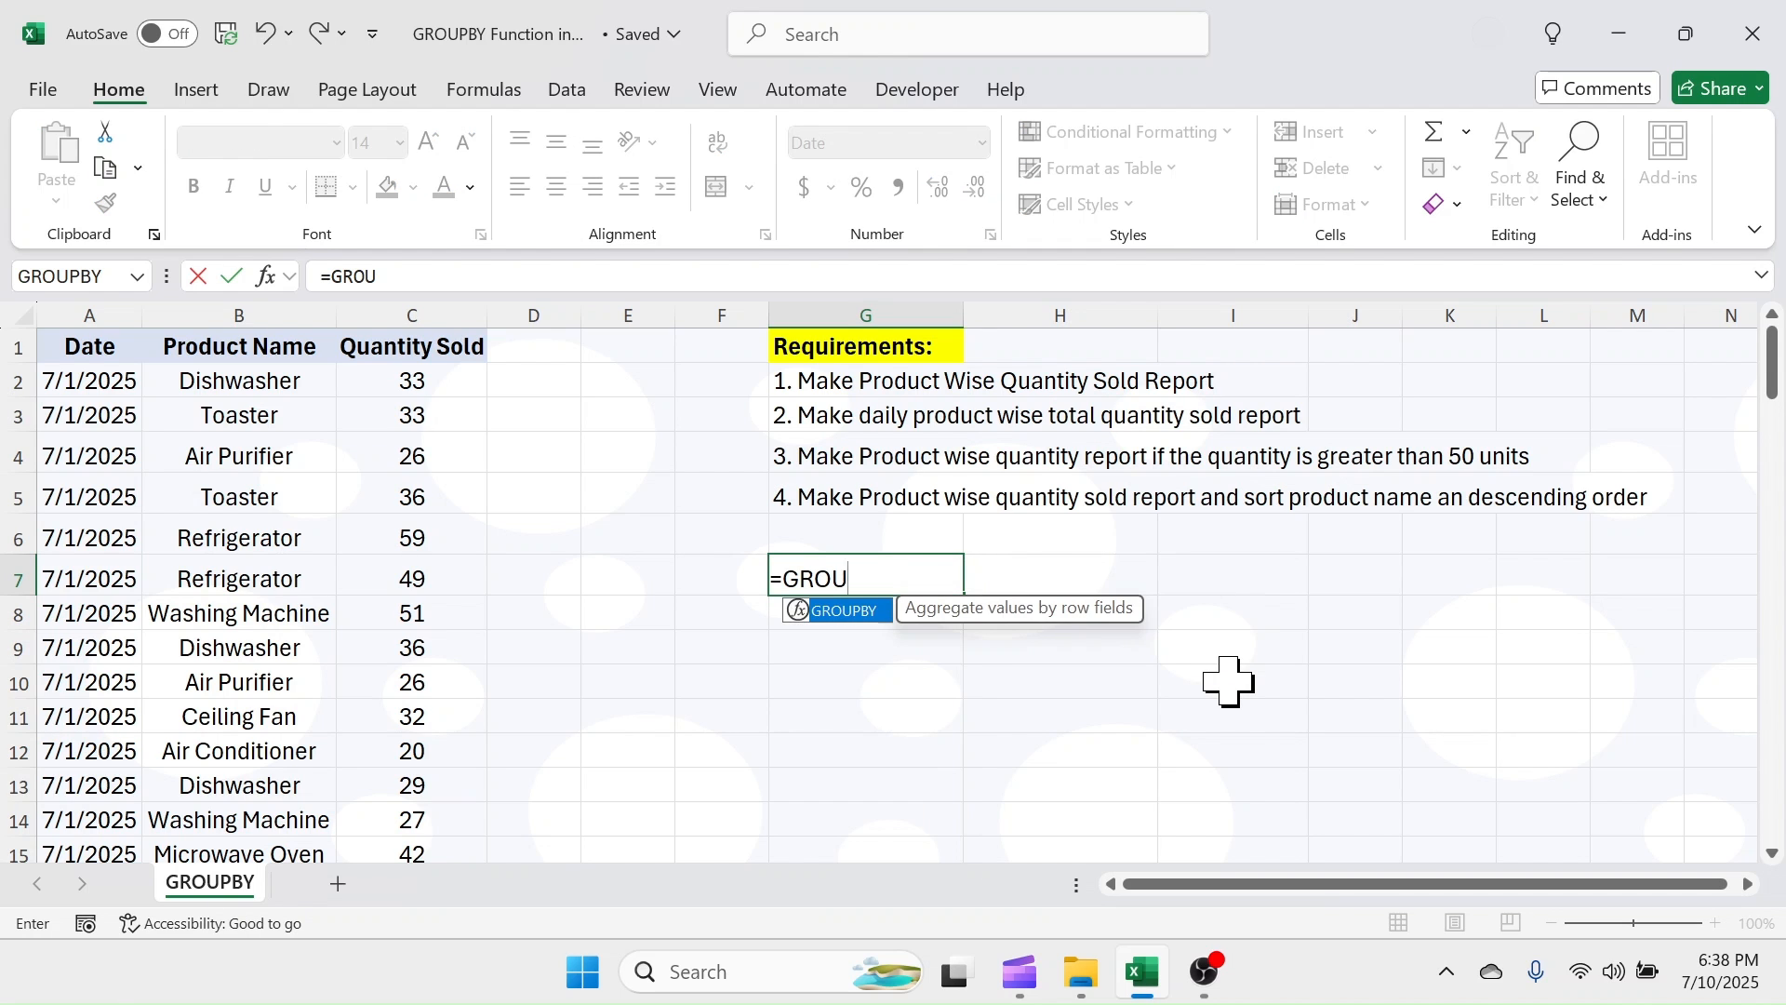
type("PBY(")
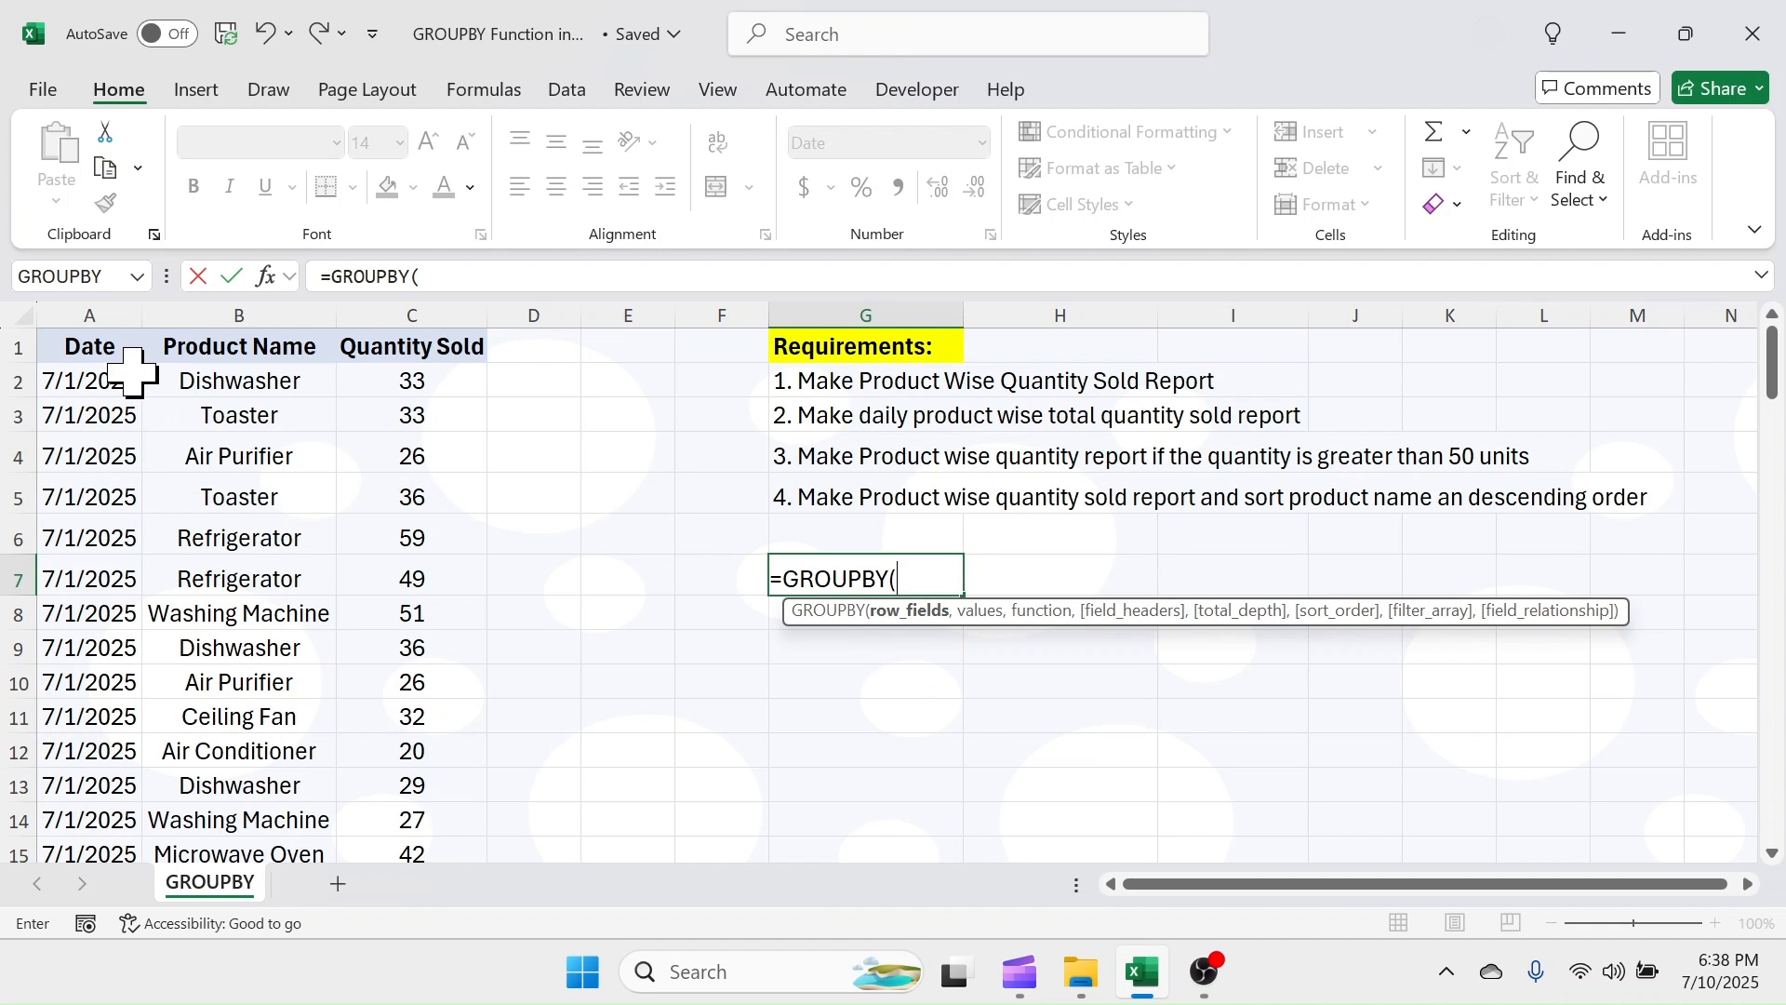
left_click(228, 348)
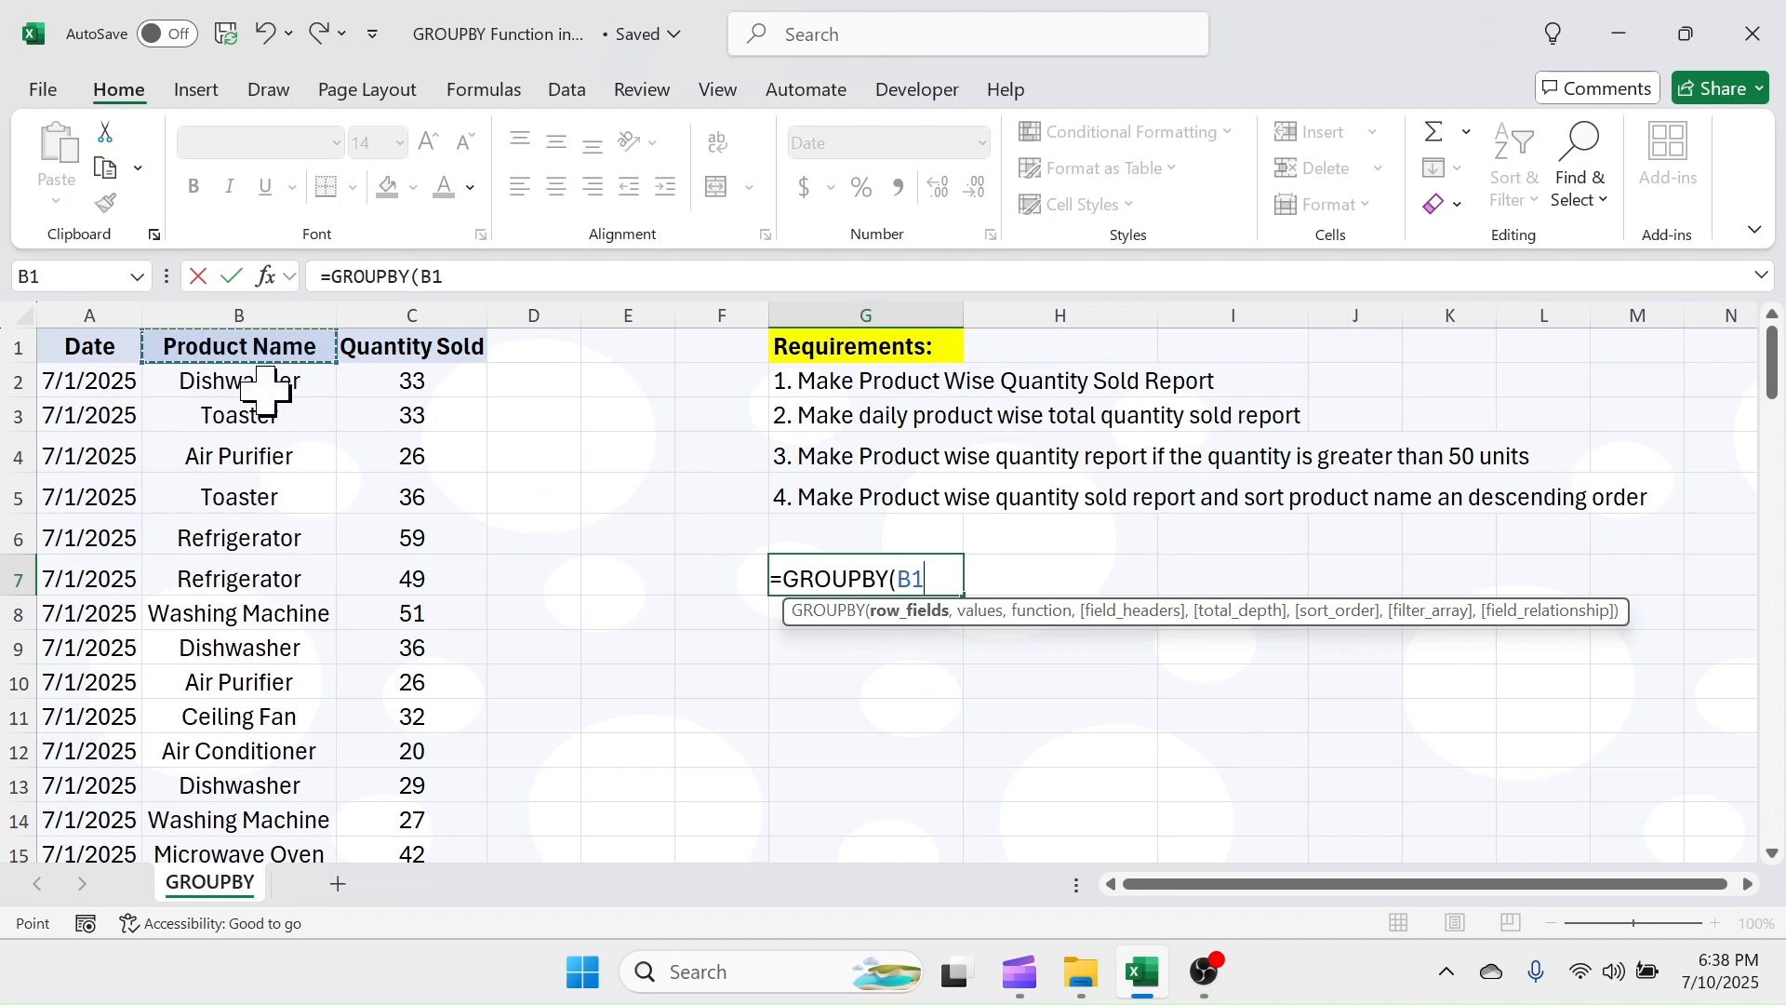
key("shift+Down")
key("ctrl+shift+Down")
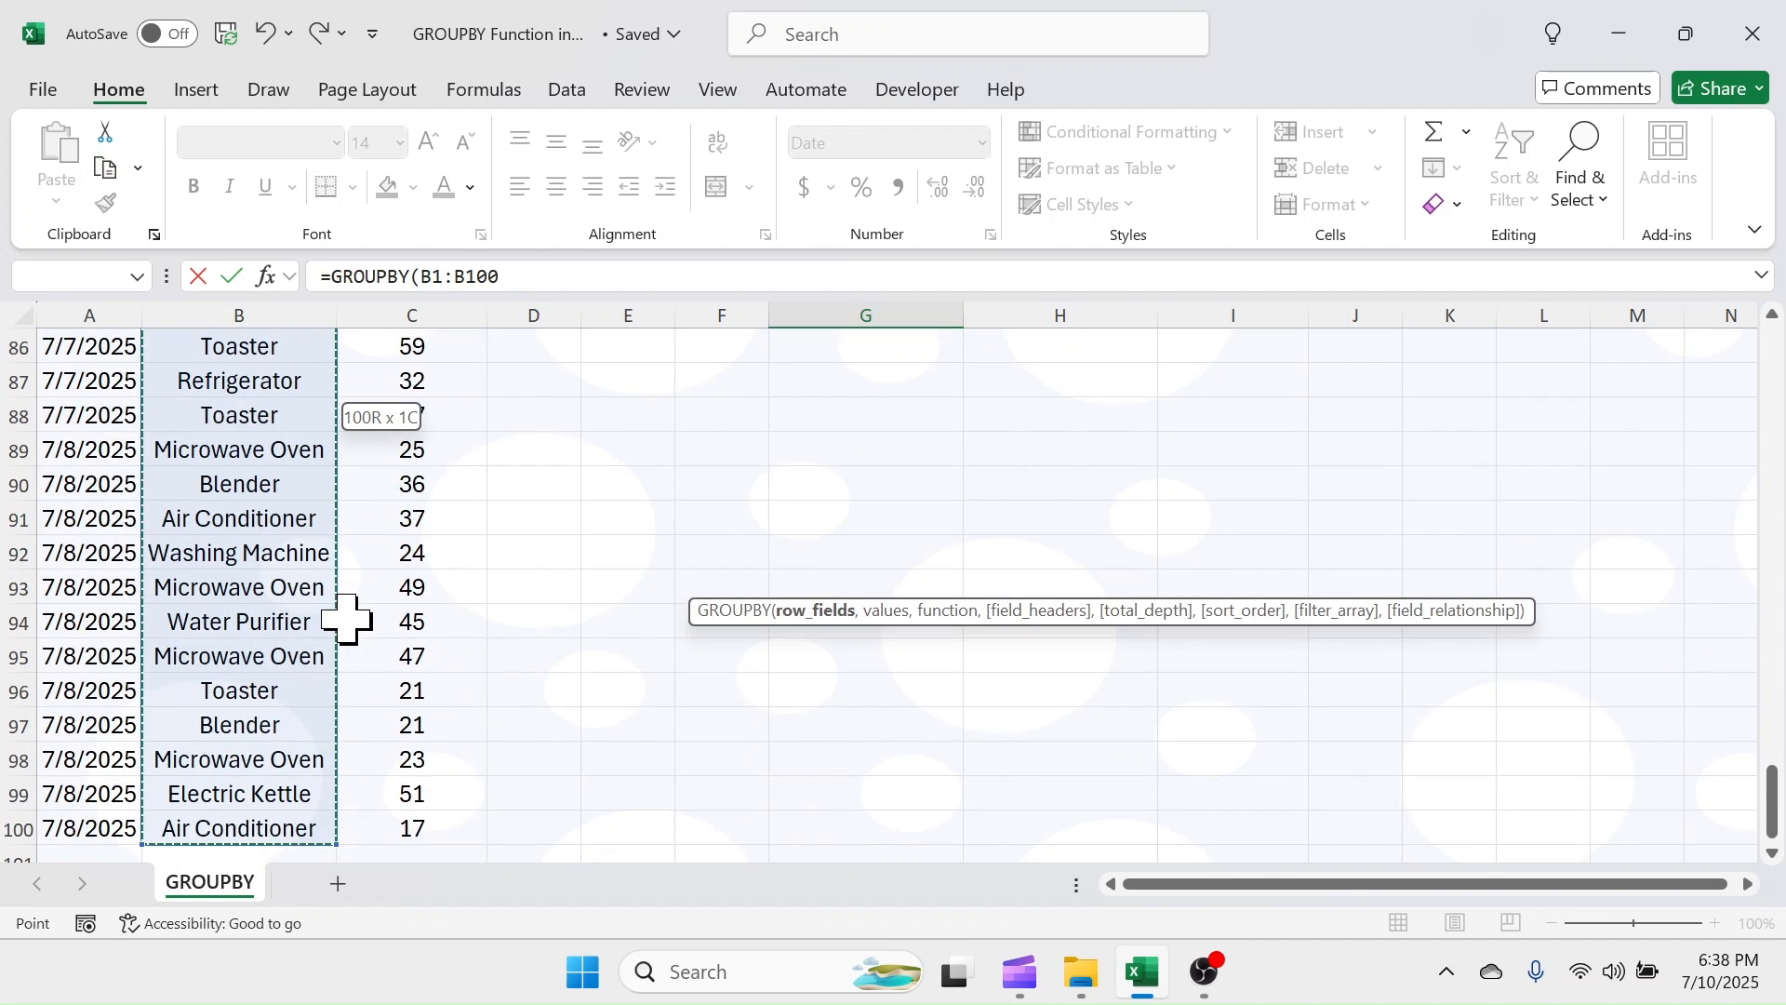
type(",")
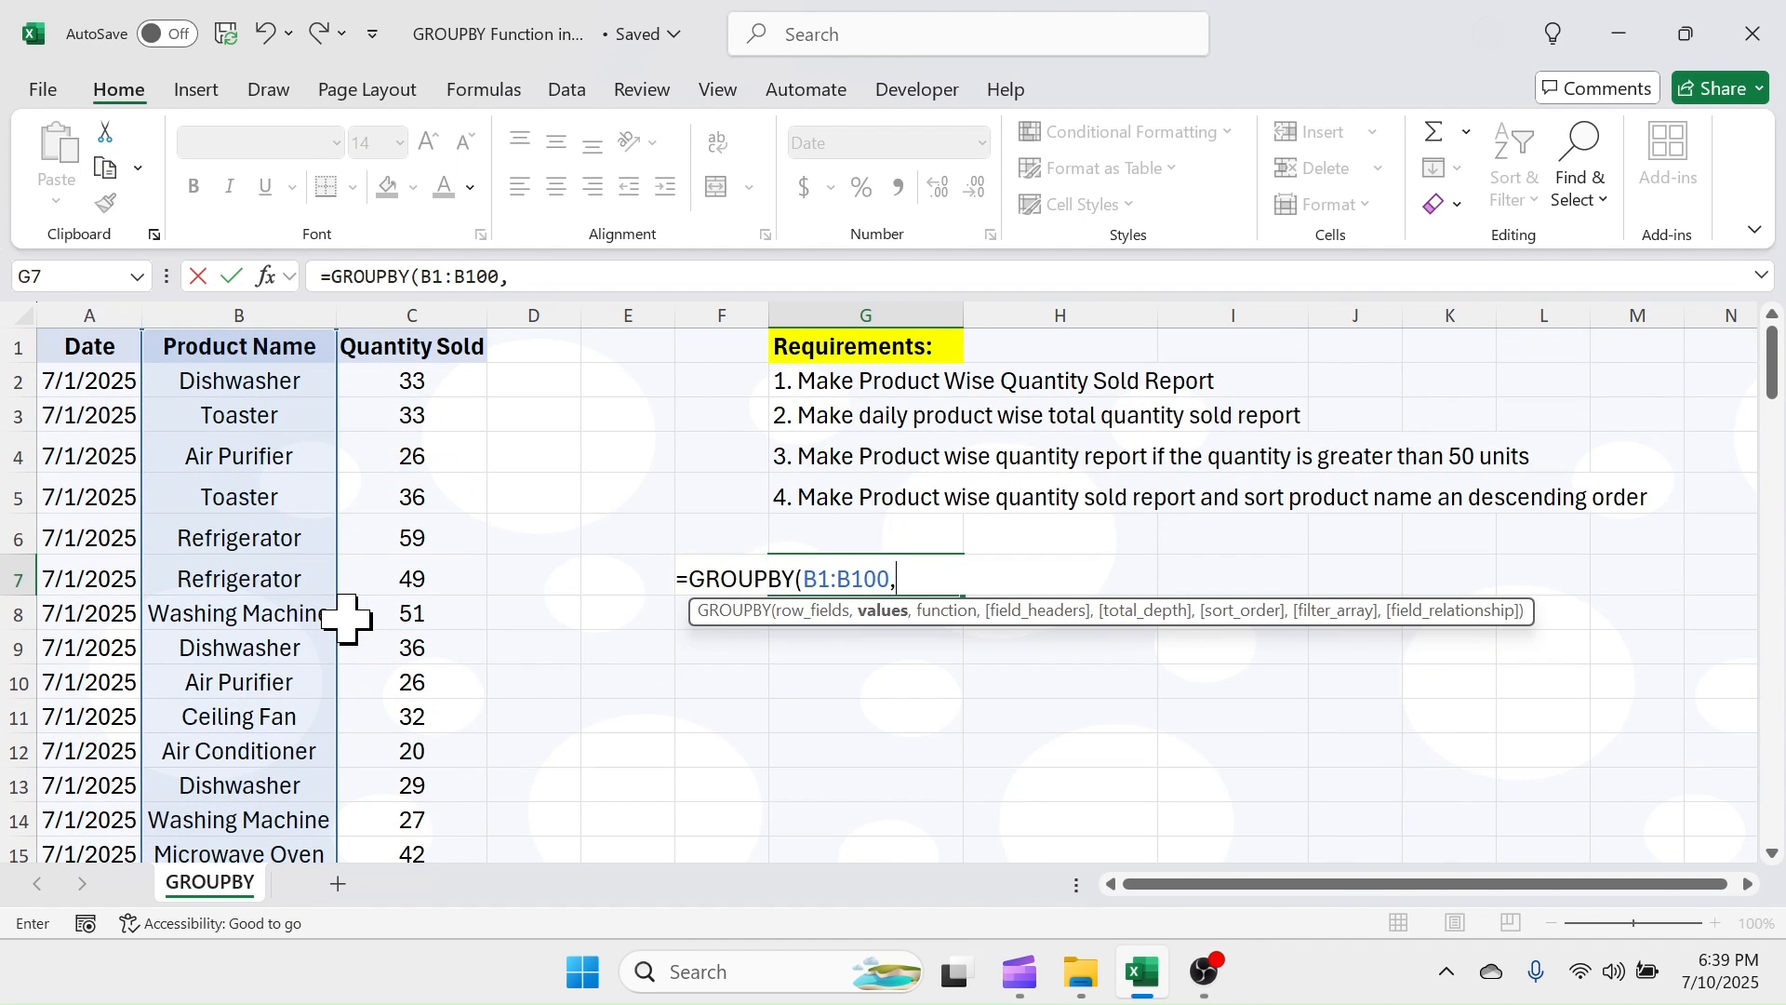
- Complete the G7 formula with the Quantity Sold range C1:C100 as values and SUM as the function
left_click(437, 346)
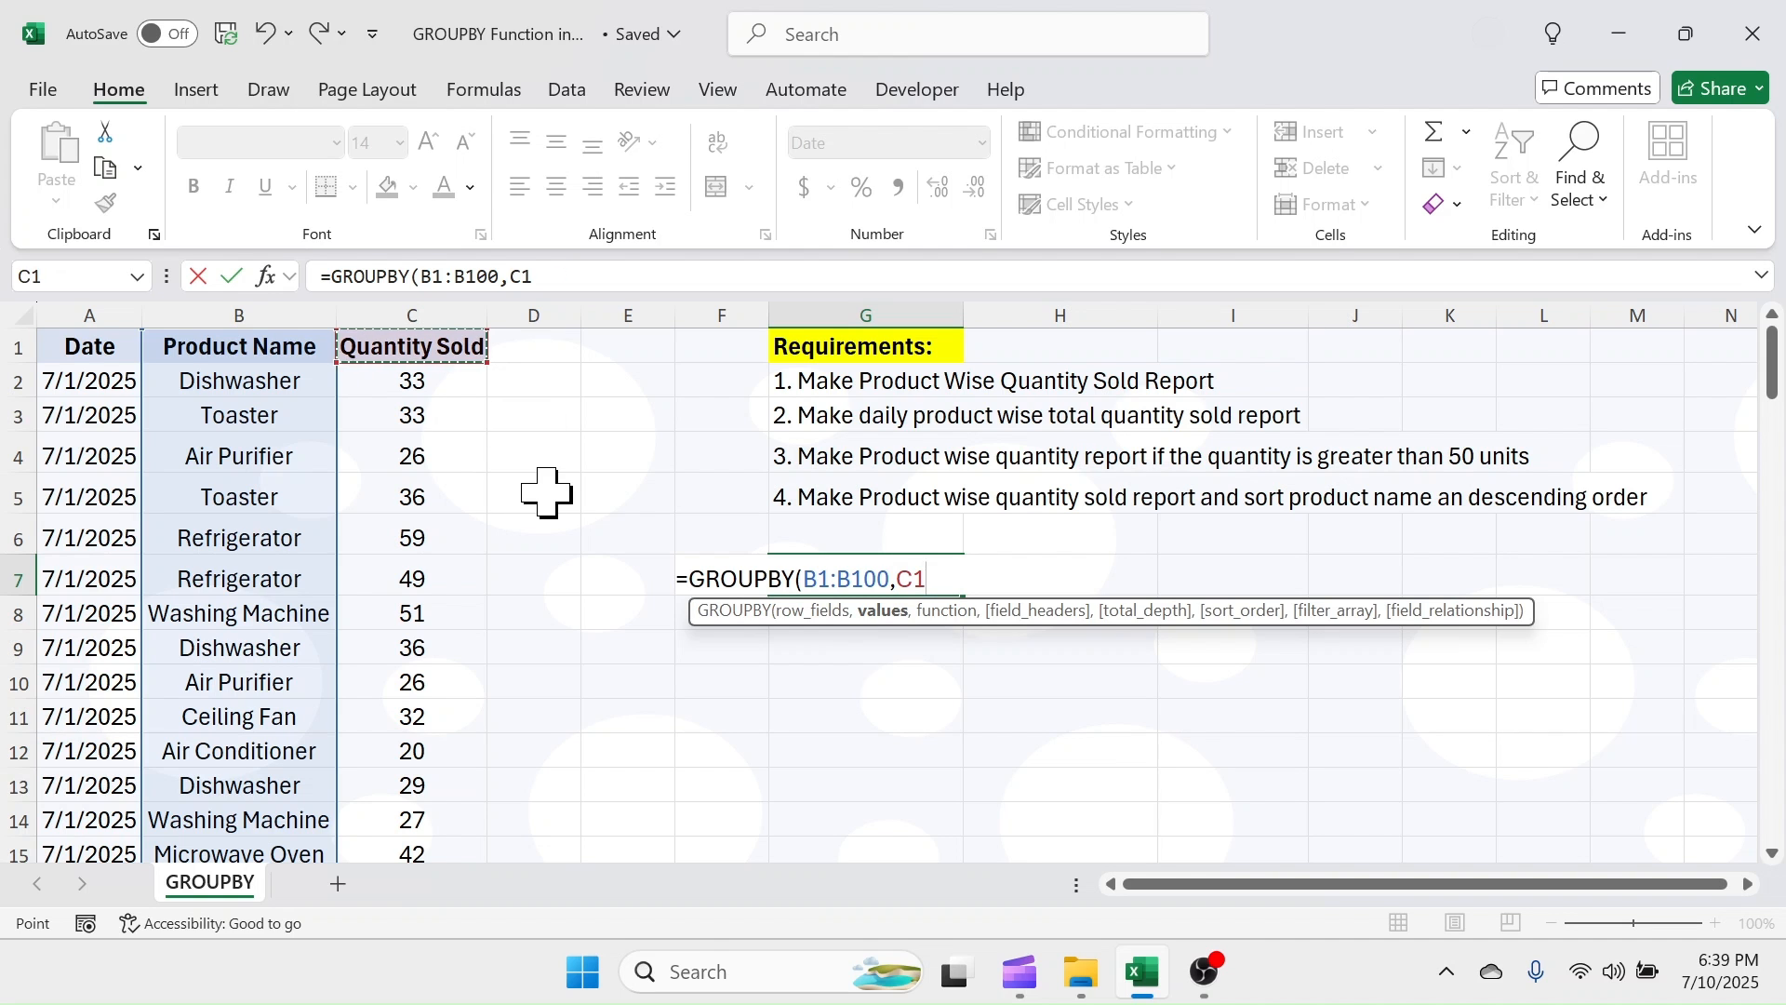
left_click_drag(547, 493, 549, 493)
key("ctrl+shift+Down")
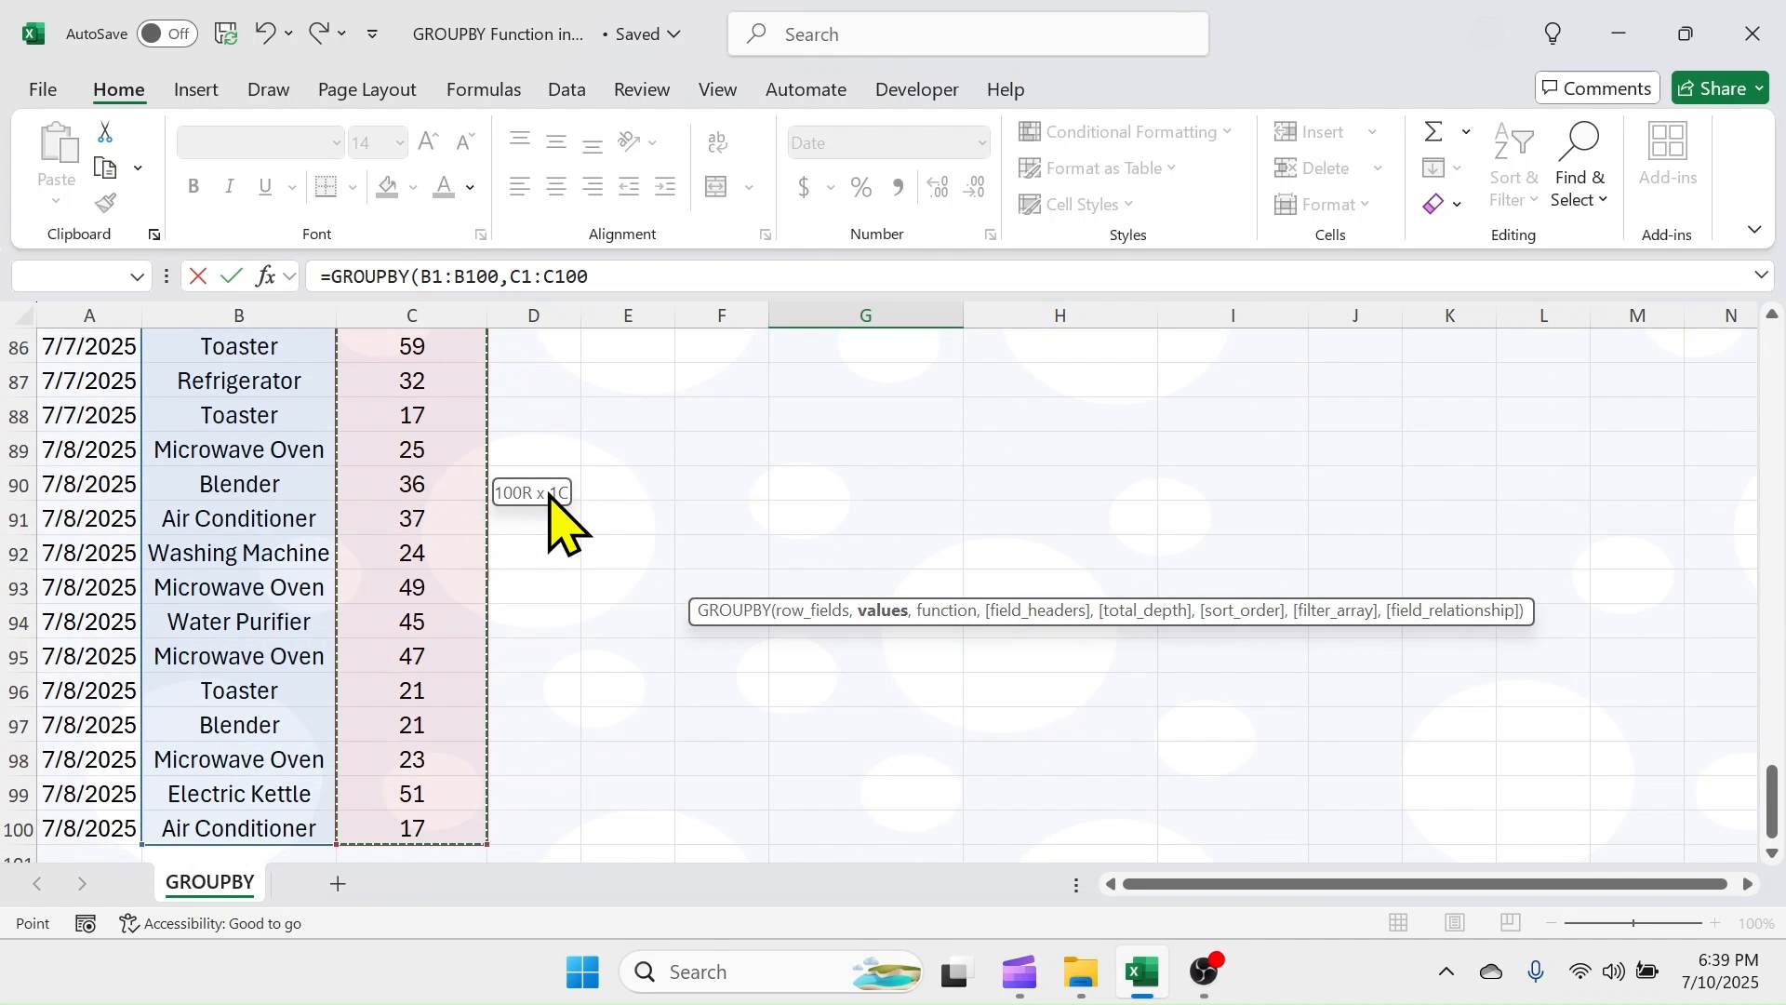
key("ctrl+BackSpace")
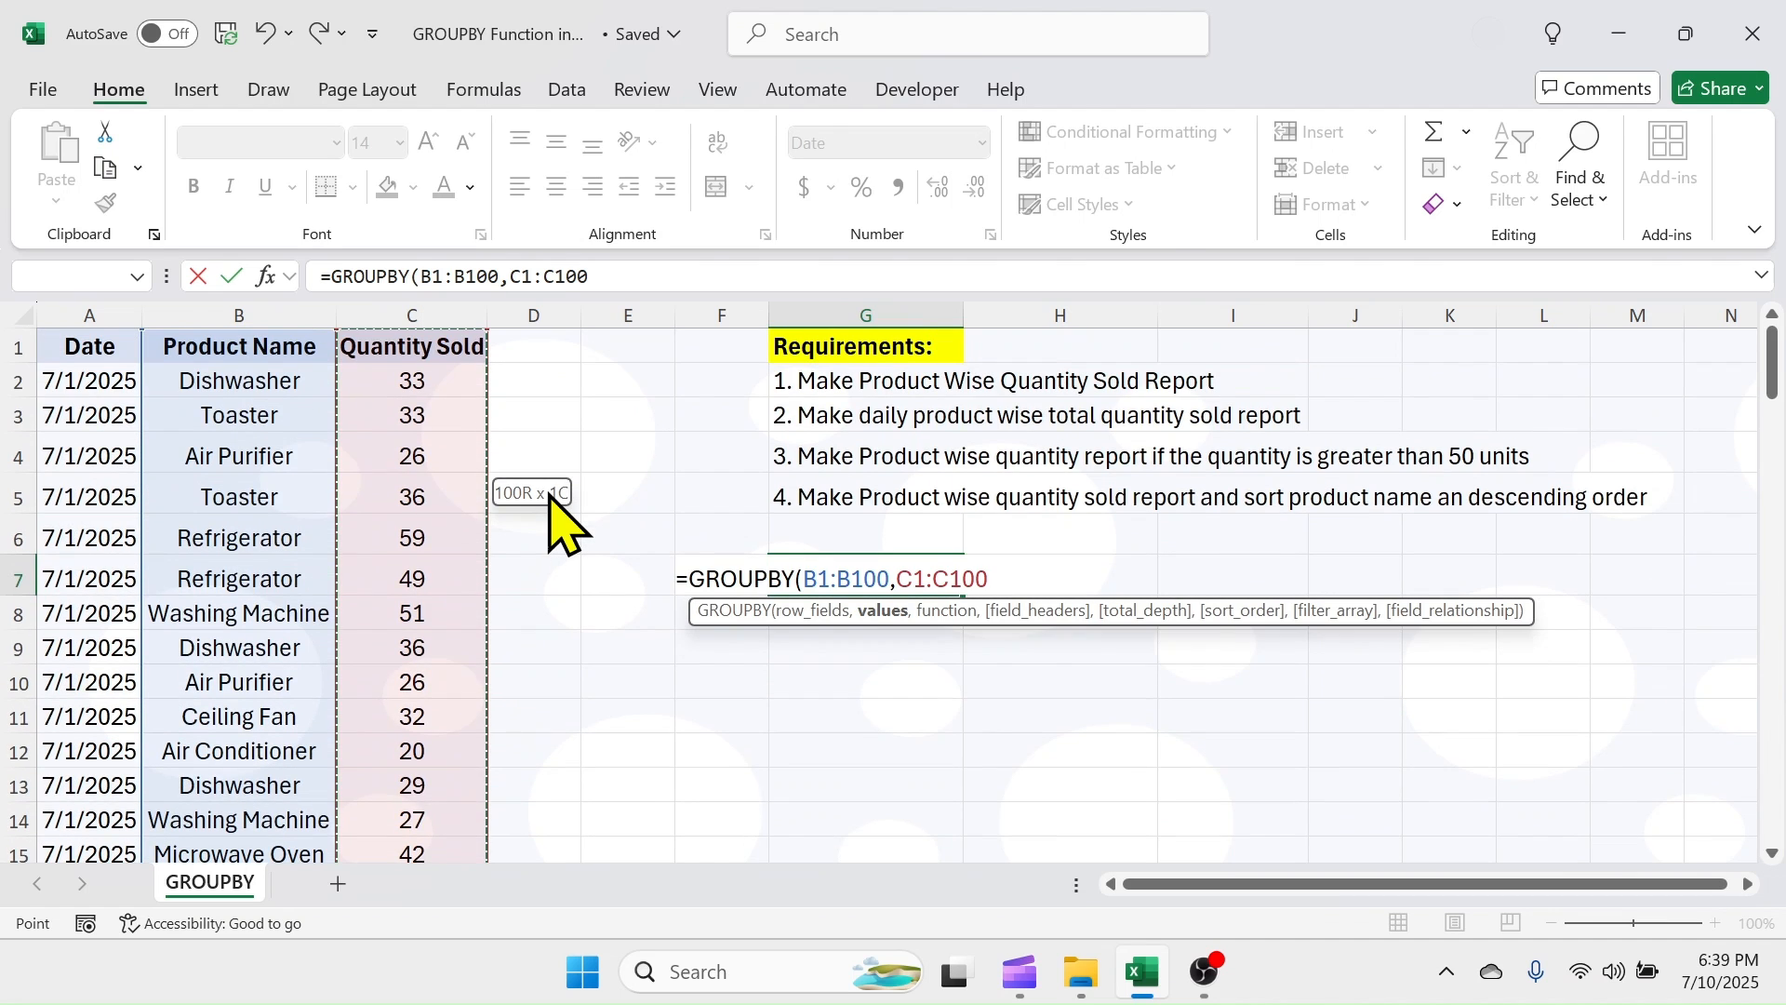
type(",")
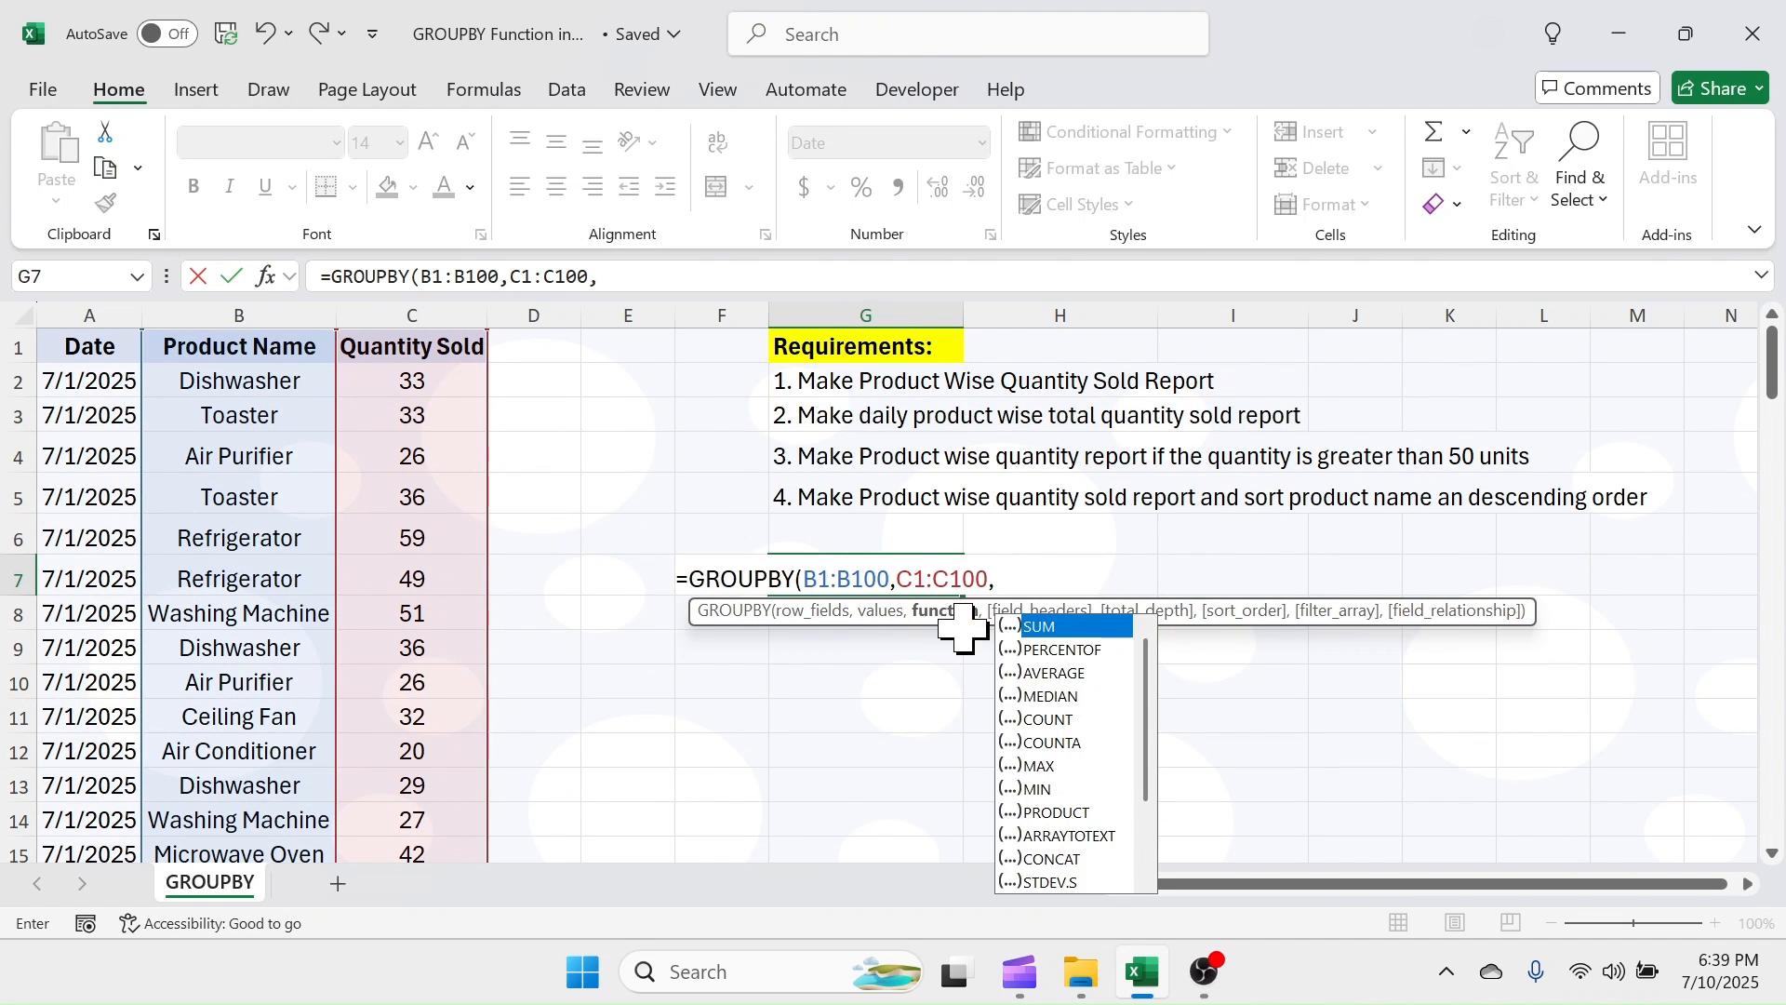
double_click(1051, 631)
type(")")
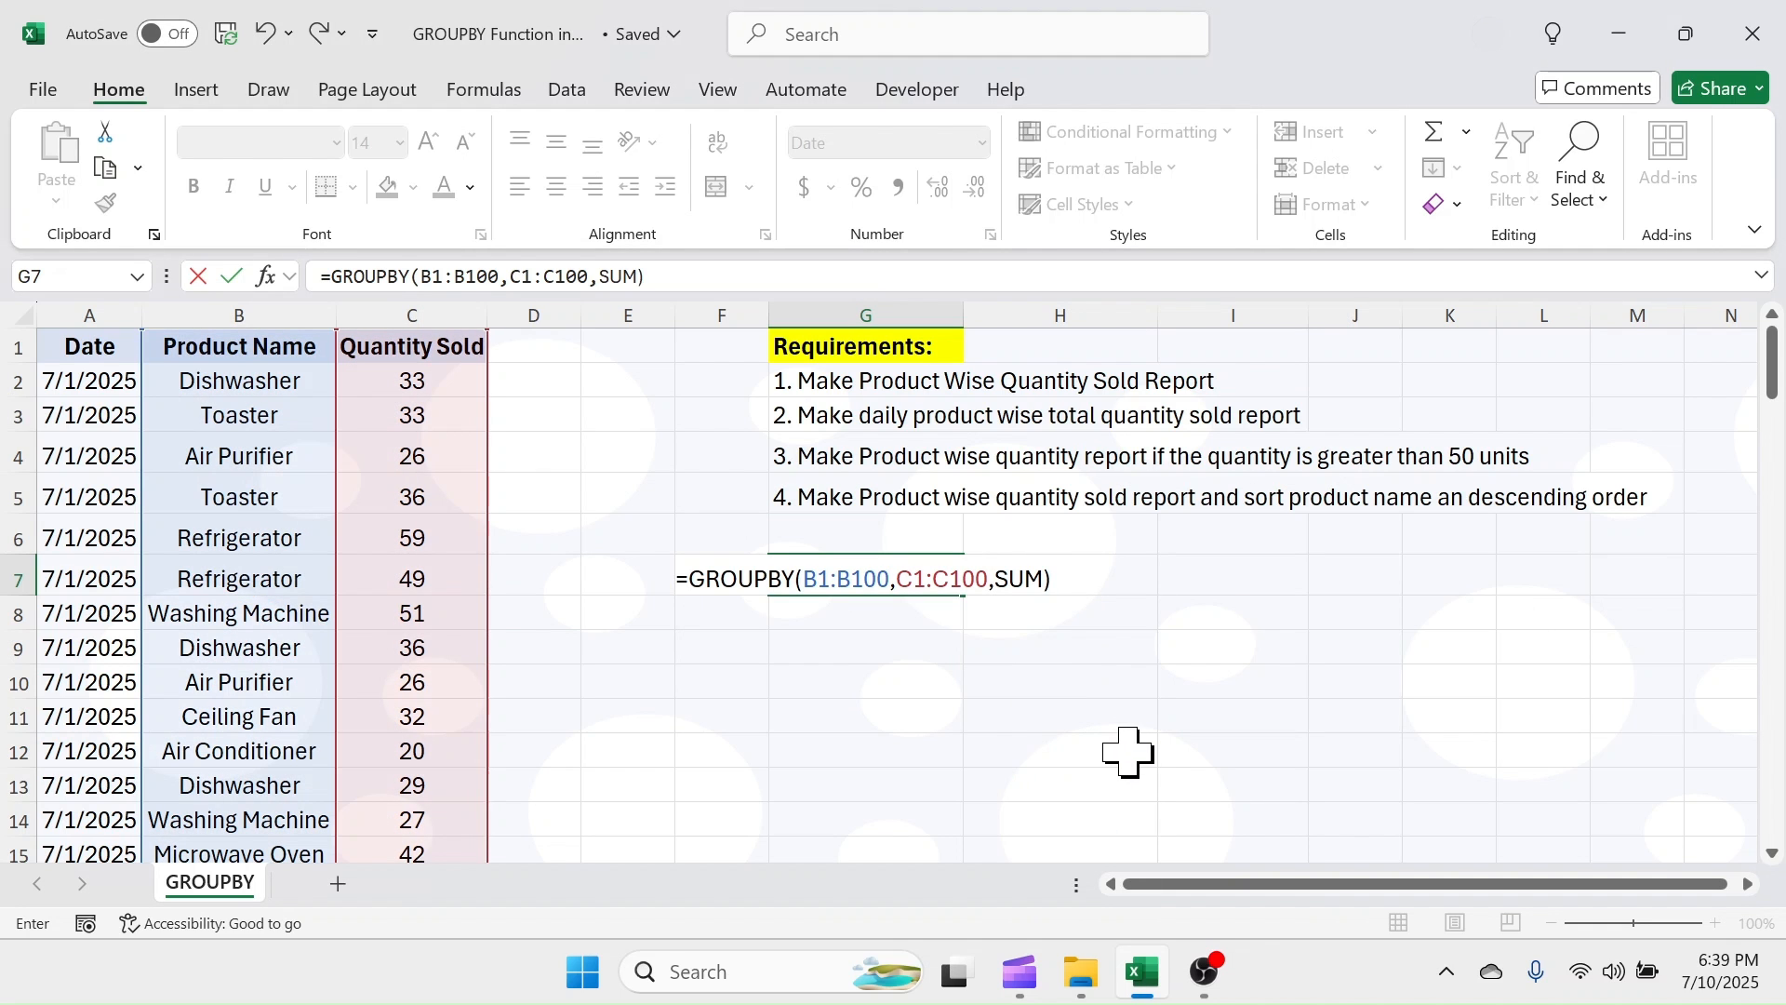
key("Return")
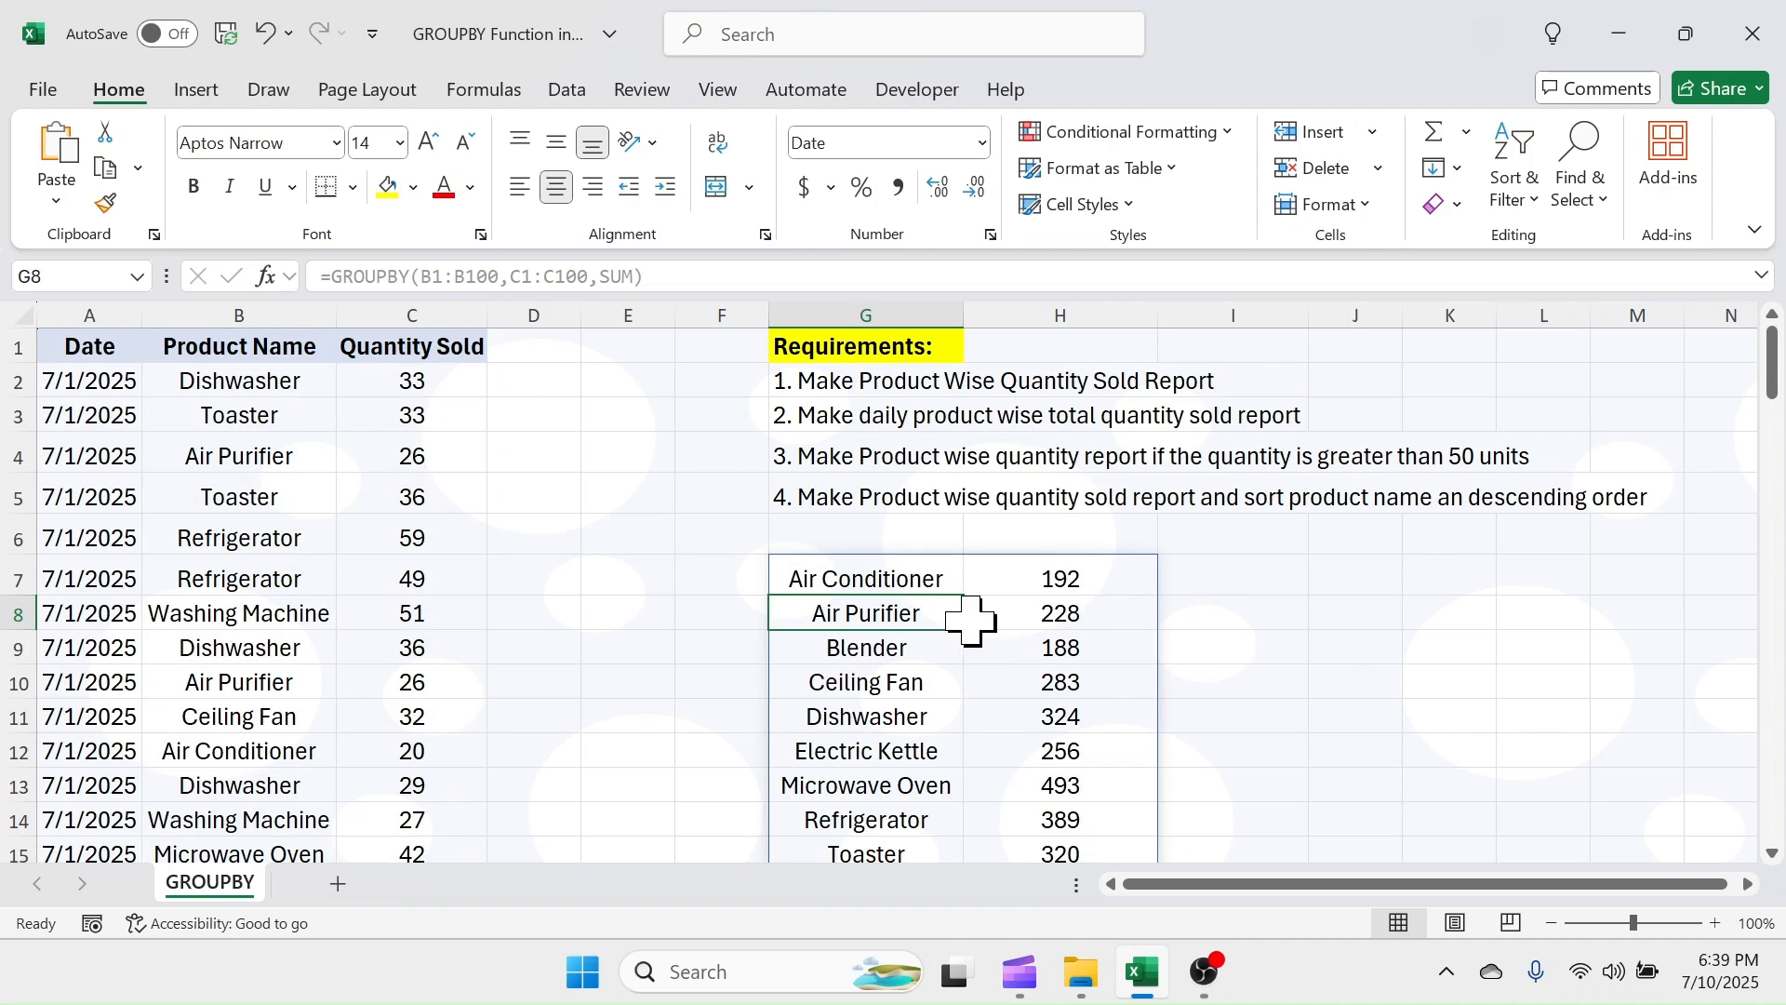
- Add the field_headers argument 3 (Yes and show) to the GROUPBY formula in G7
mouse_move(1773, 372)
left_mouse_down()
mouse_move(1776, 461)
mouse_move(1777, 368)
left_mouse_up()
double_click(897, 577)
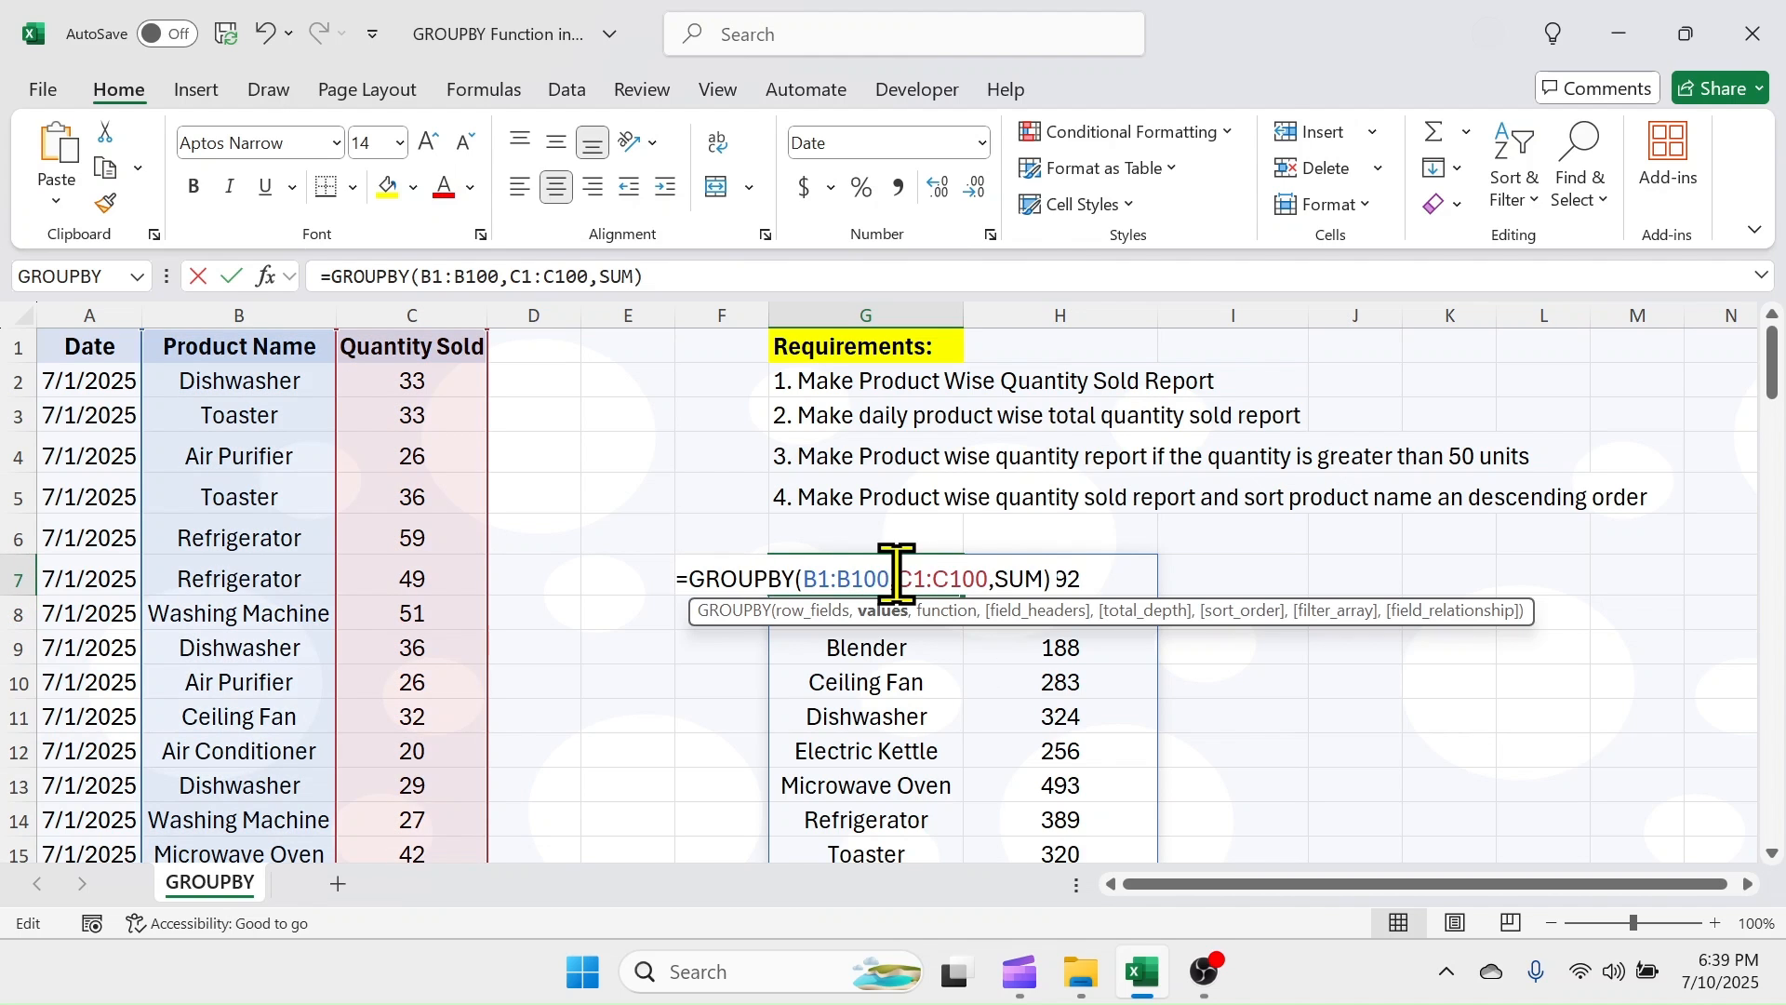
left_click(1044, 581)
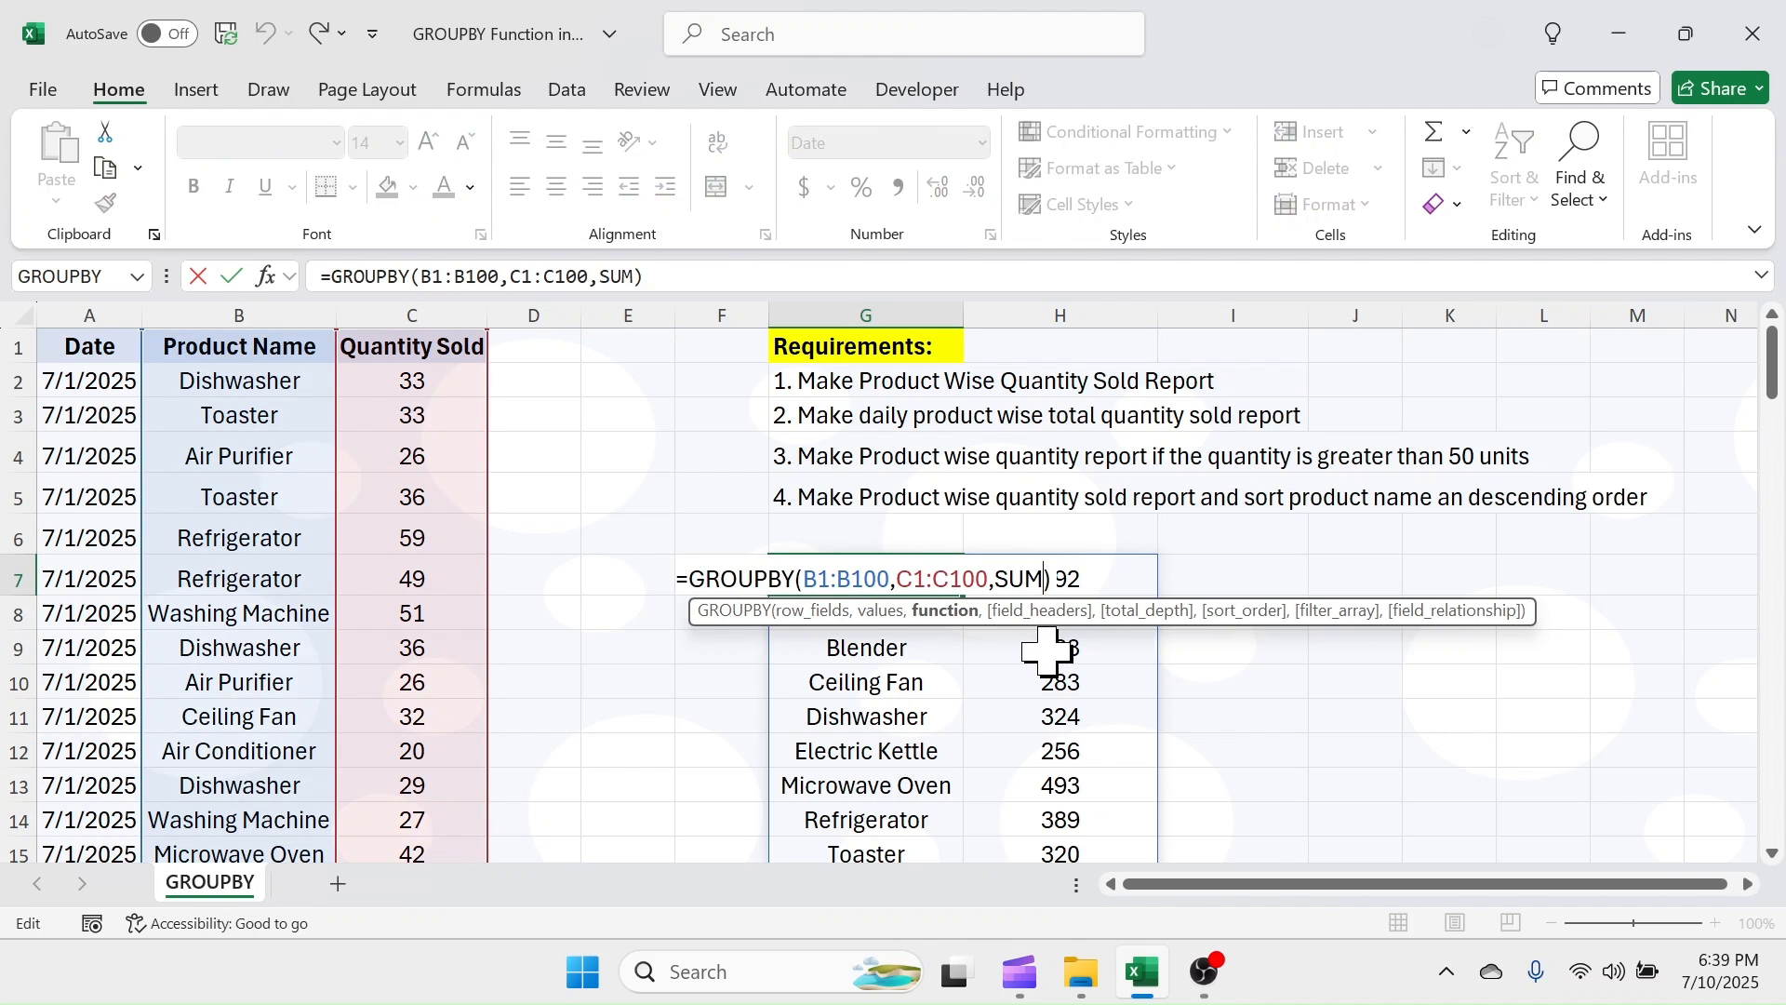
type(",")
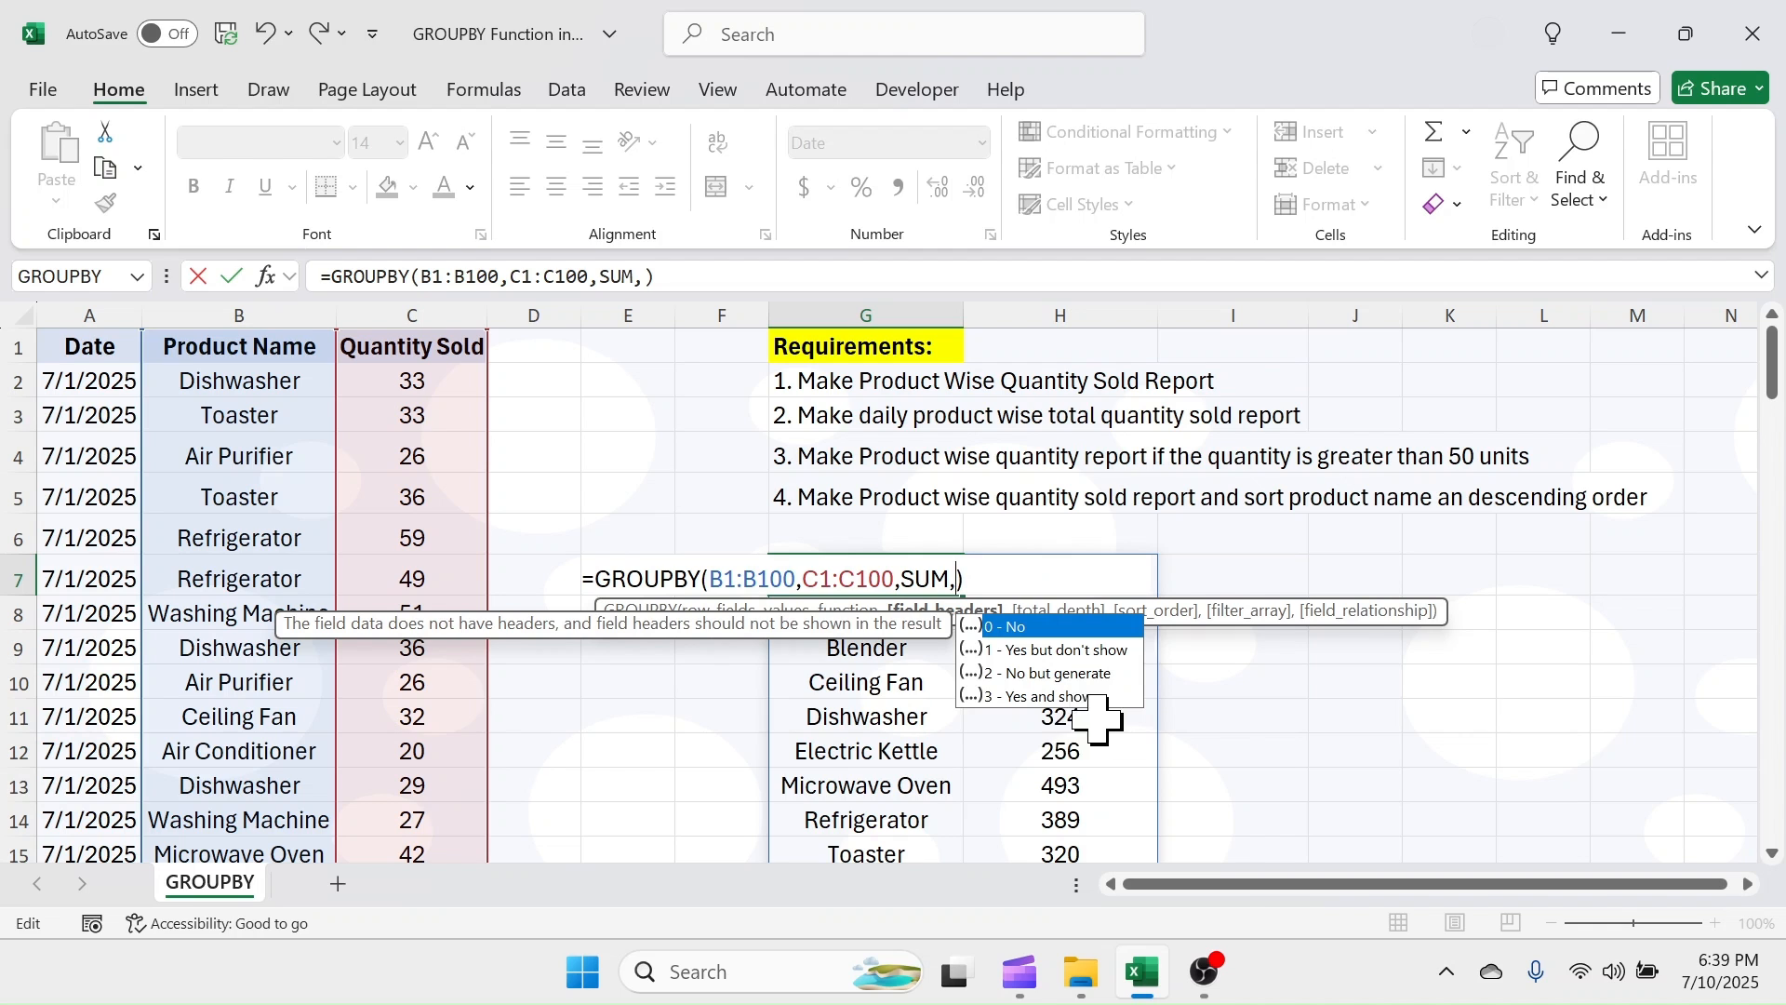
double_click(1034, 696)
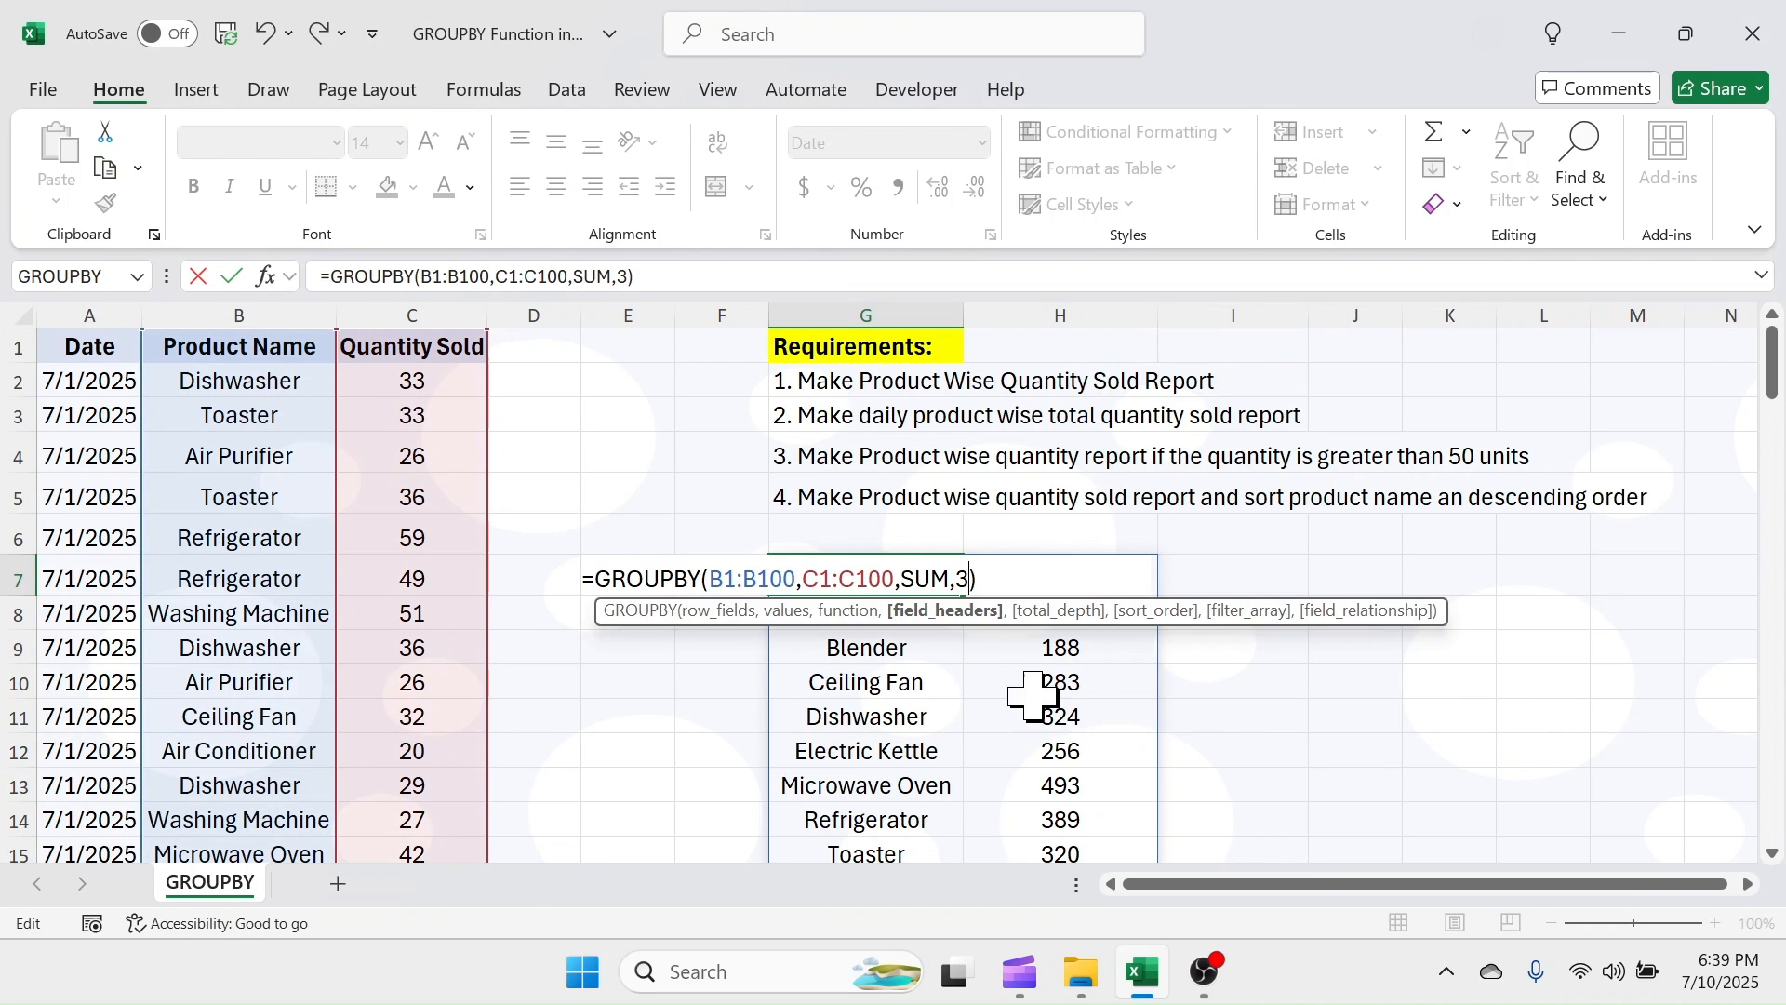
key("Return")
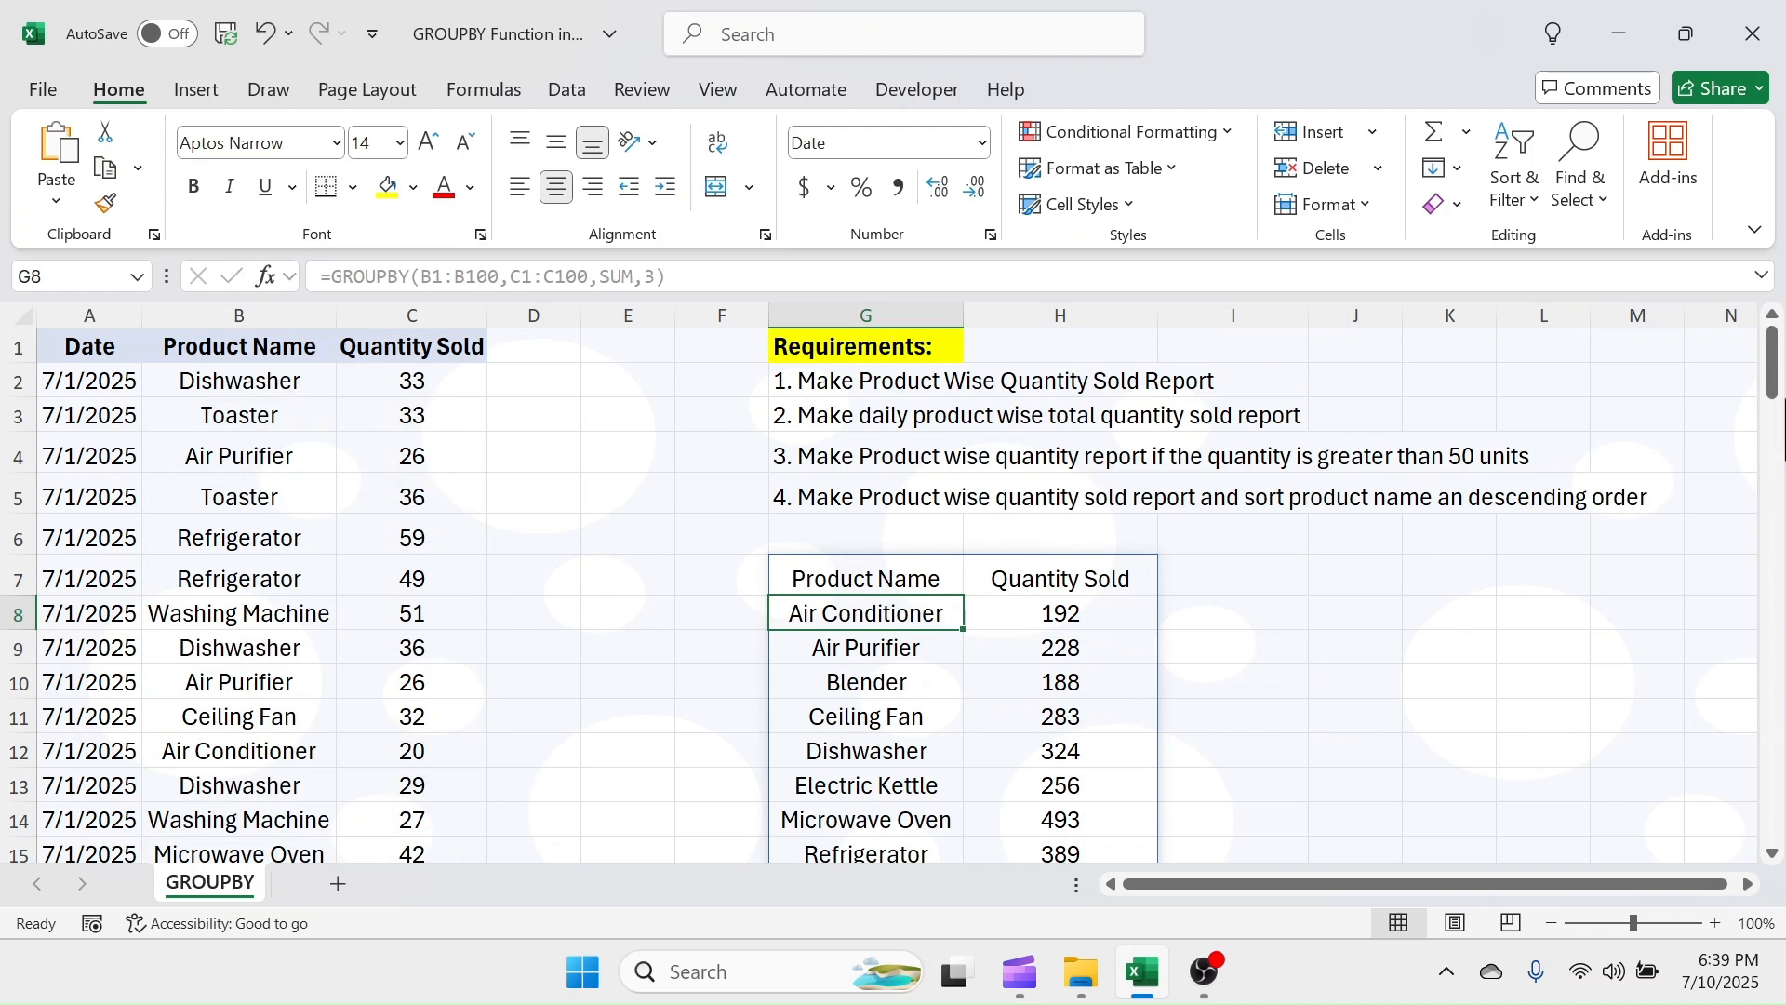
- Start a GROUPBY formula in cell J7 with the Date and Product Name range A1:B100 as the row fields
mouse_move(1772, 368)
left_mouse_down()
mouse_move(1772, 430)
mouse_move(1772, 363)
left_mouse_up()
left_click(1372, 578)
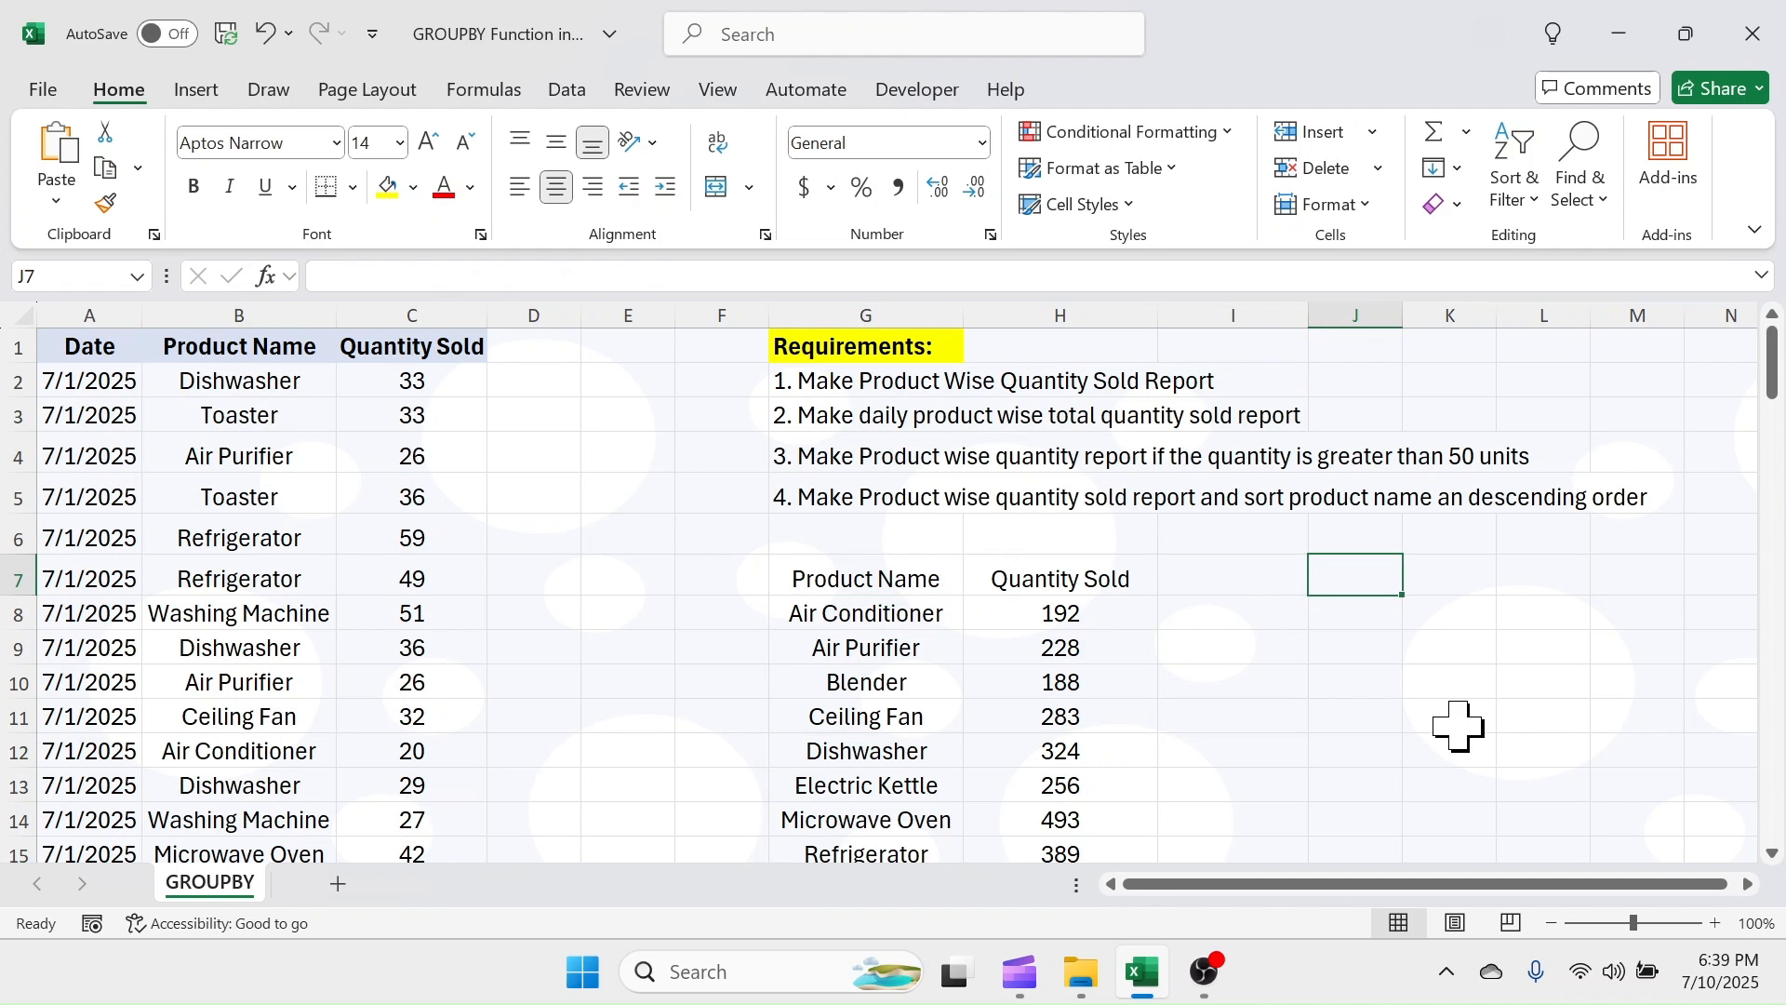
type("=GROU")
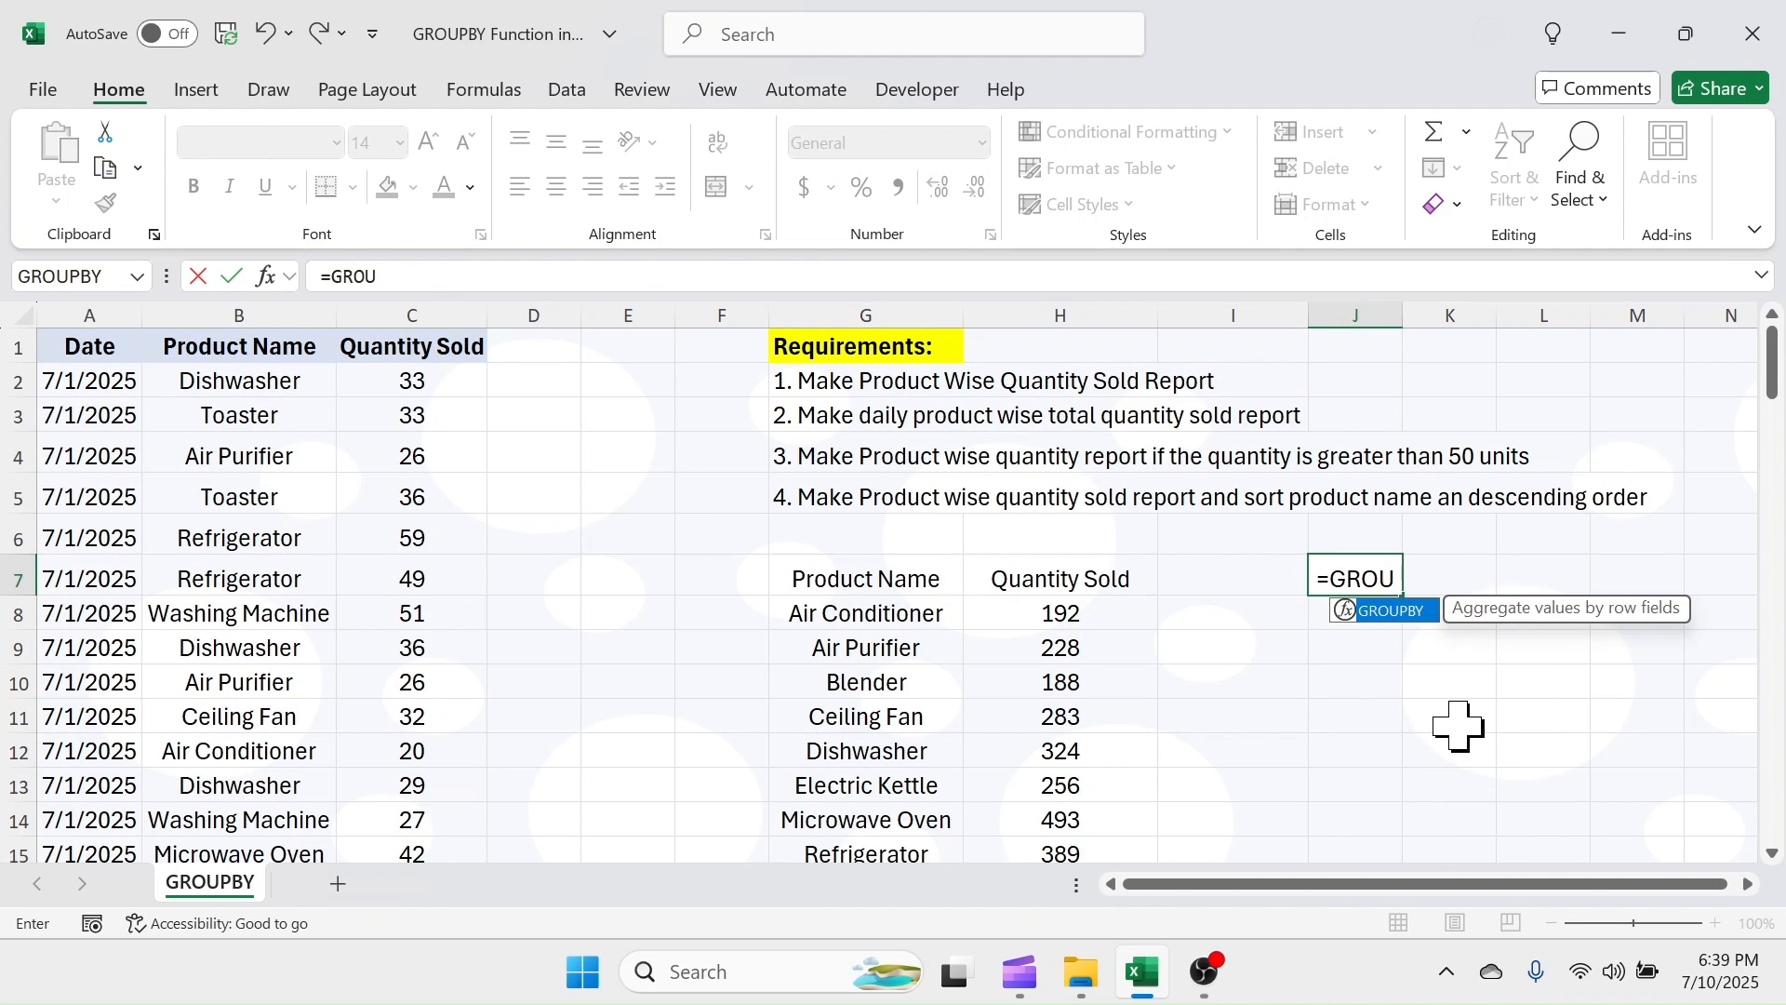
type("PBY(")
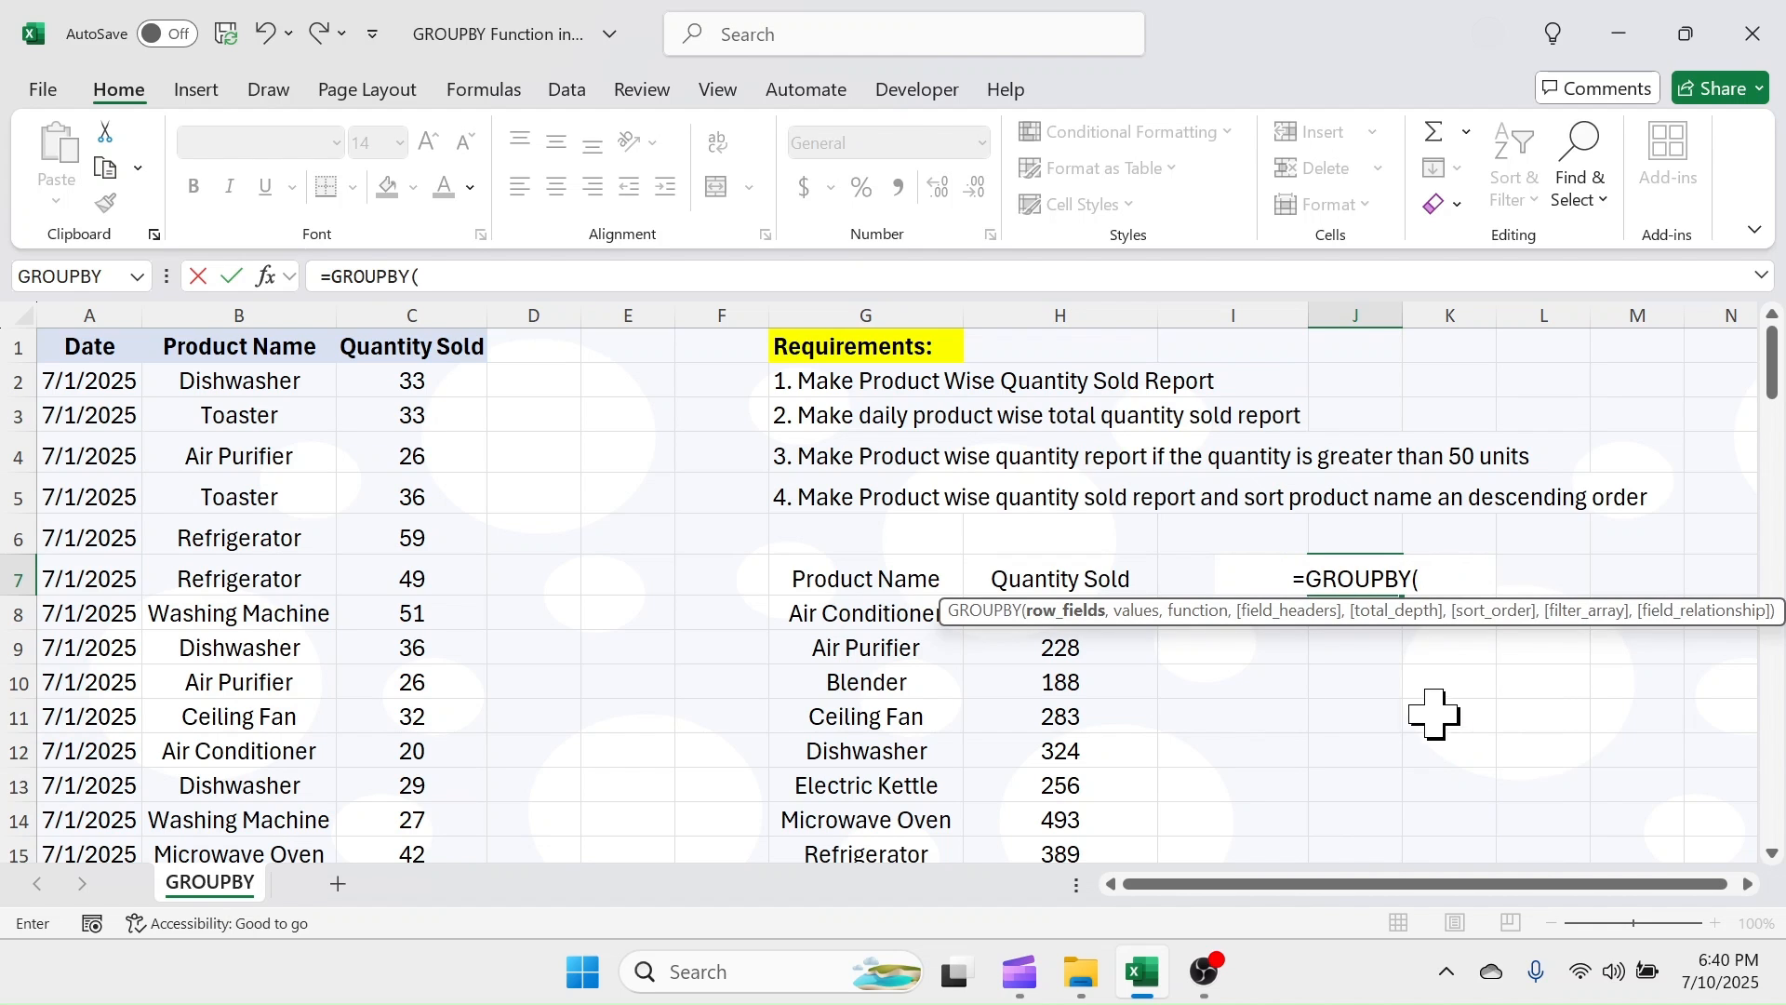
left_click(88, 352)
key("shift+Right")
key("ctrl+shift+Down")
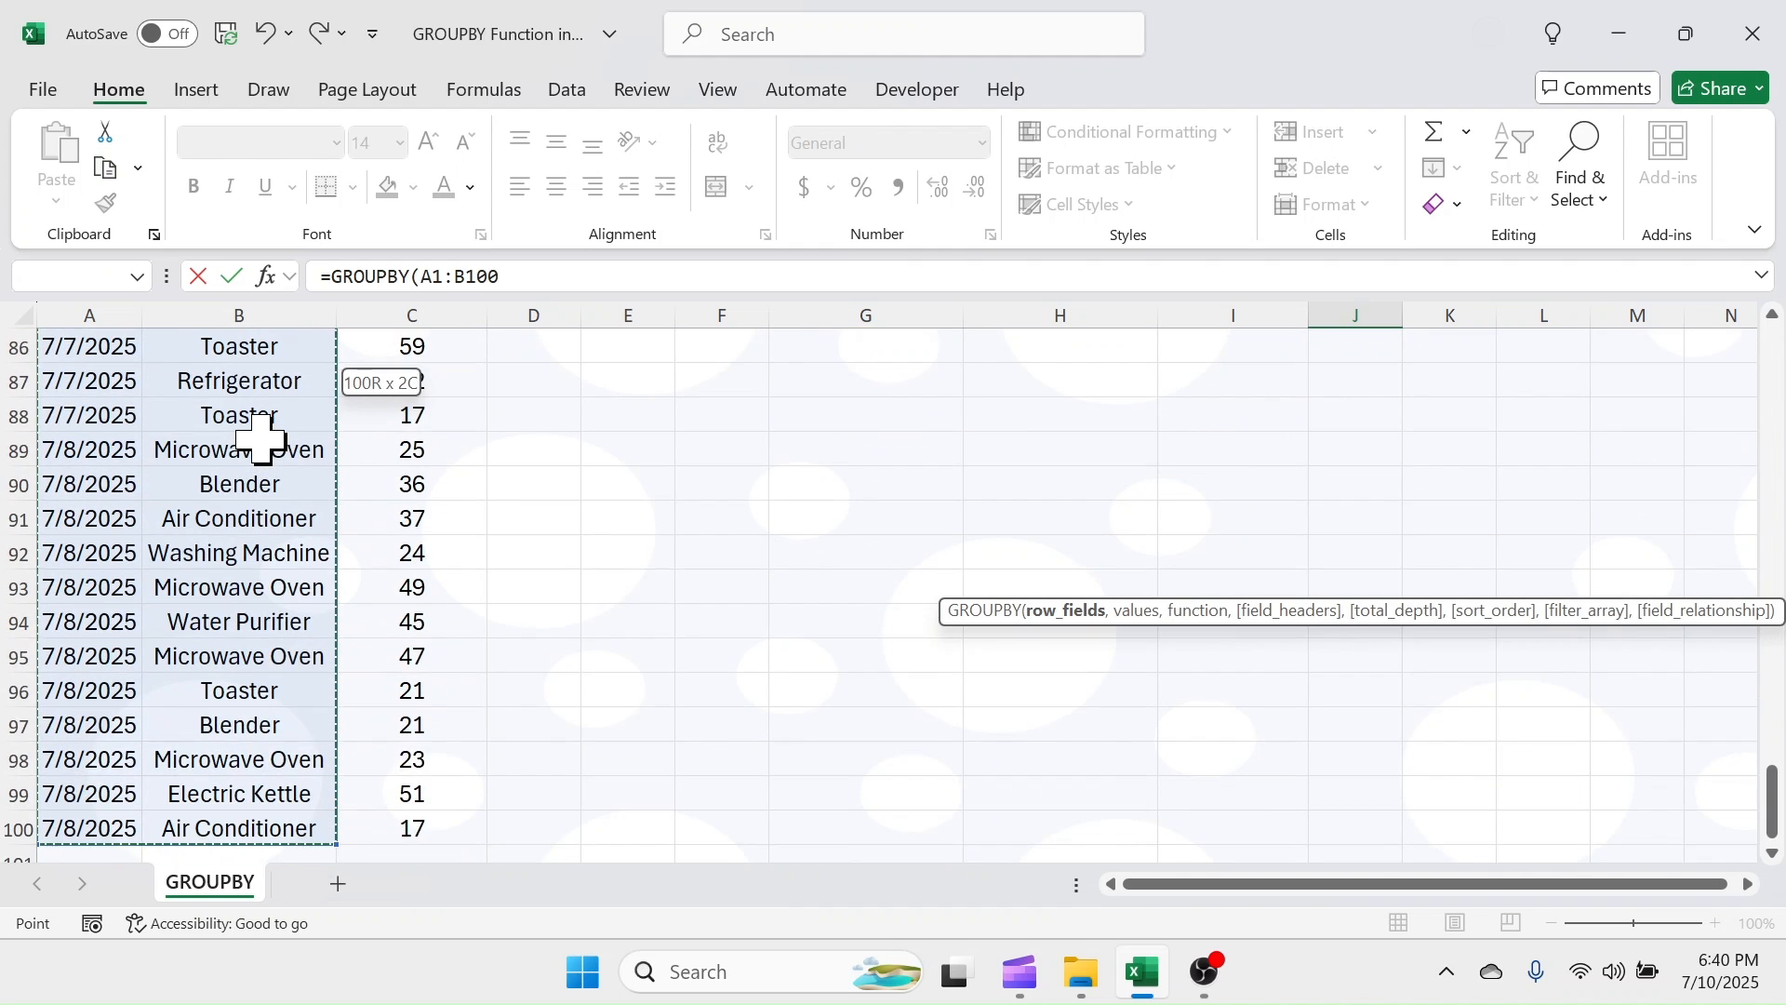
scroll(263, 437, "up", 20)
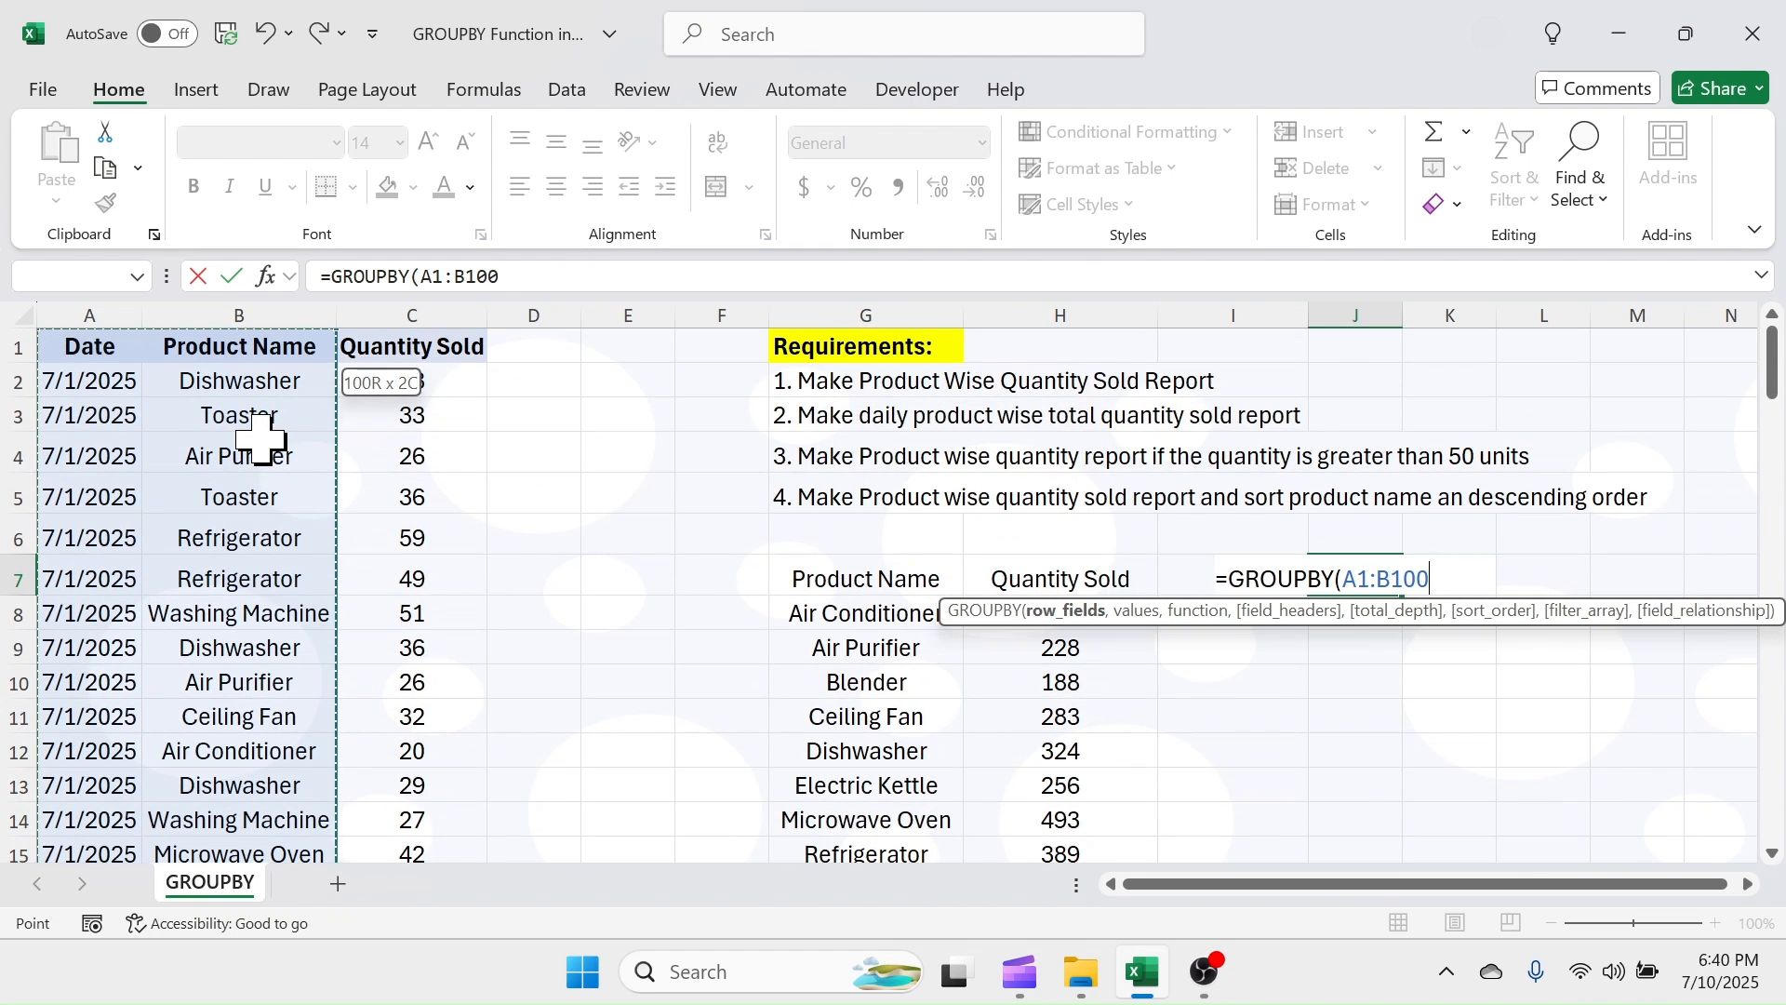
type(",")
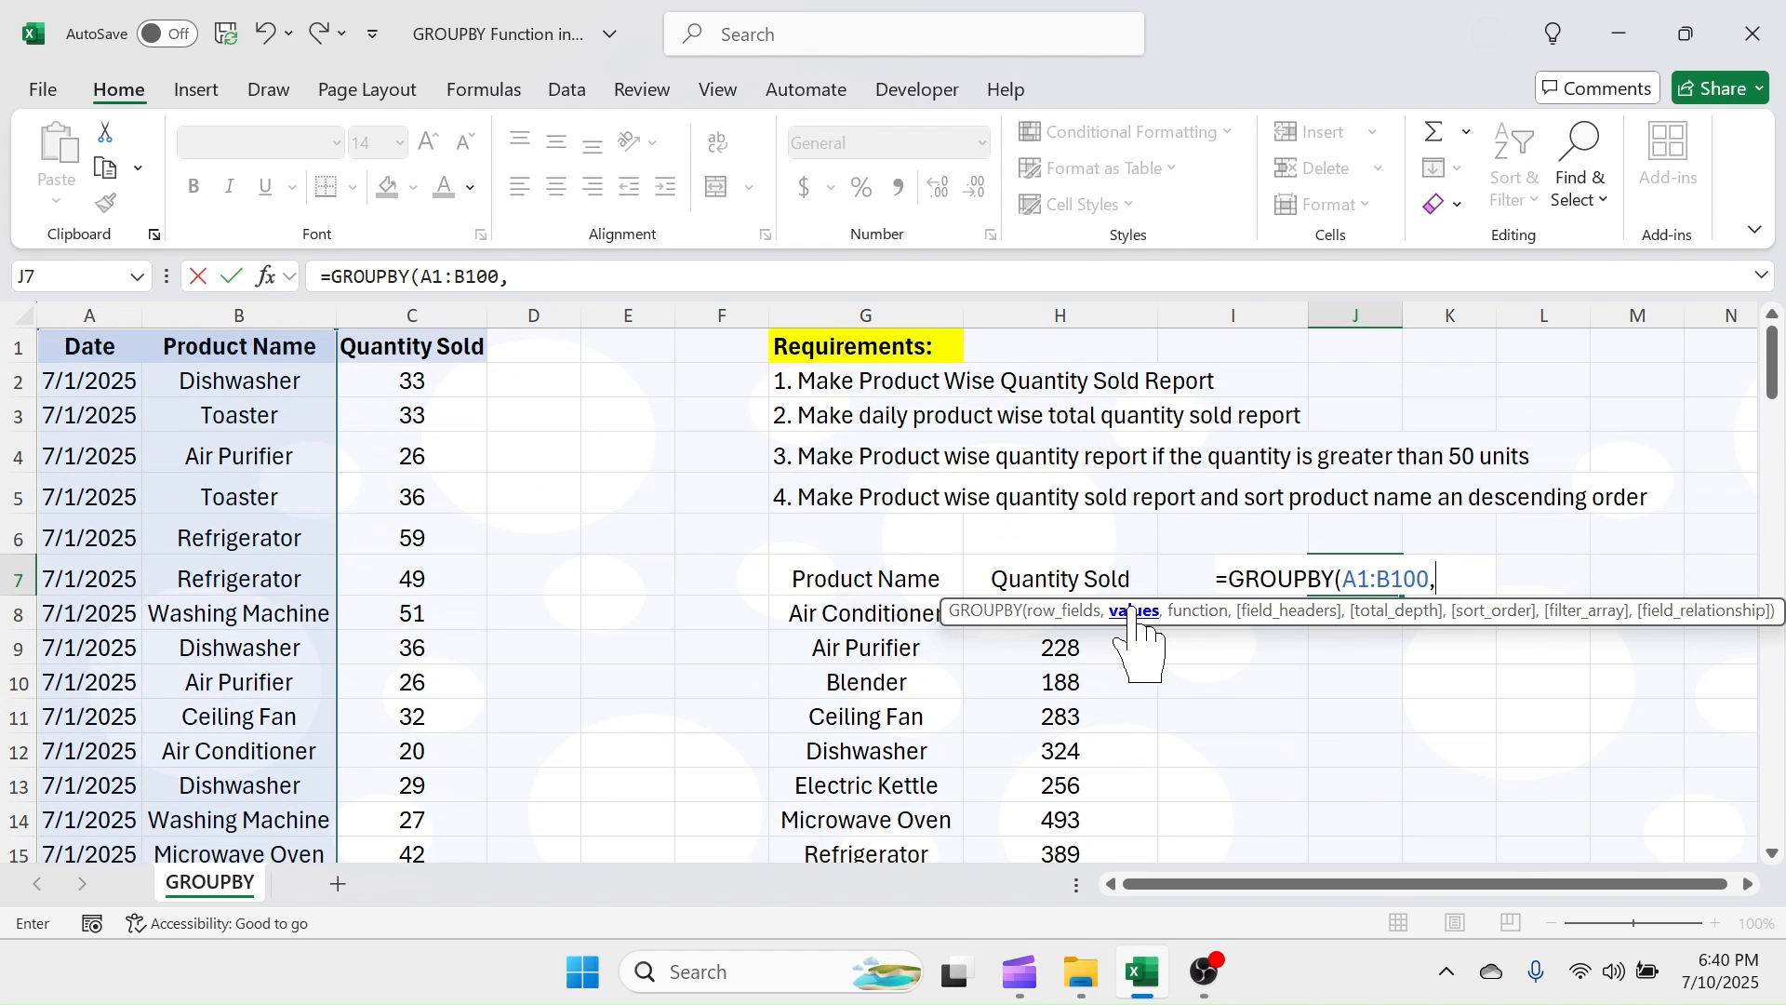
- Add the Quantity Sold range C1:C100 as values and SUM as the function to the J7 formula
left_click(416, 348)
key("shift+Down")
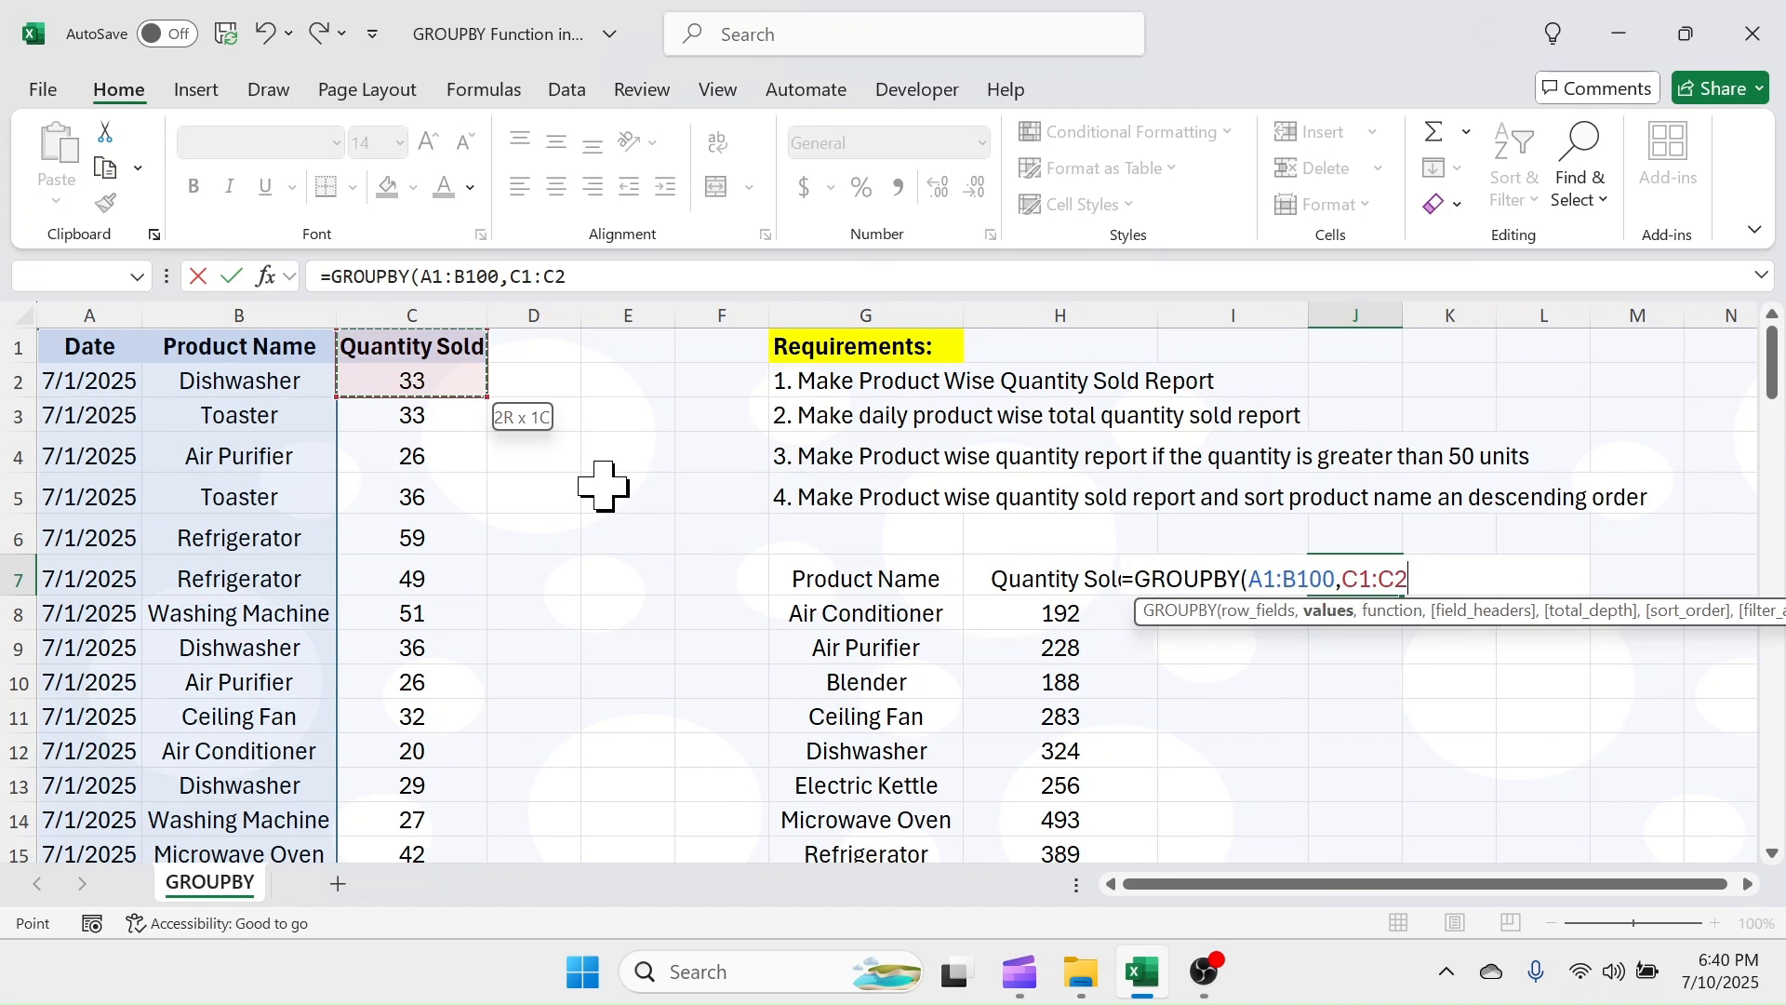
key("ctrl+shift+Down")
scroll(603, 483, "up", 20)
type(",")
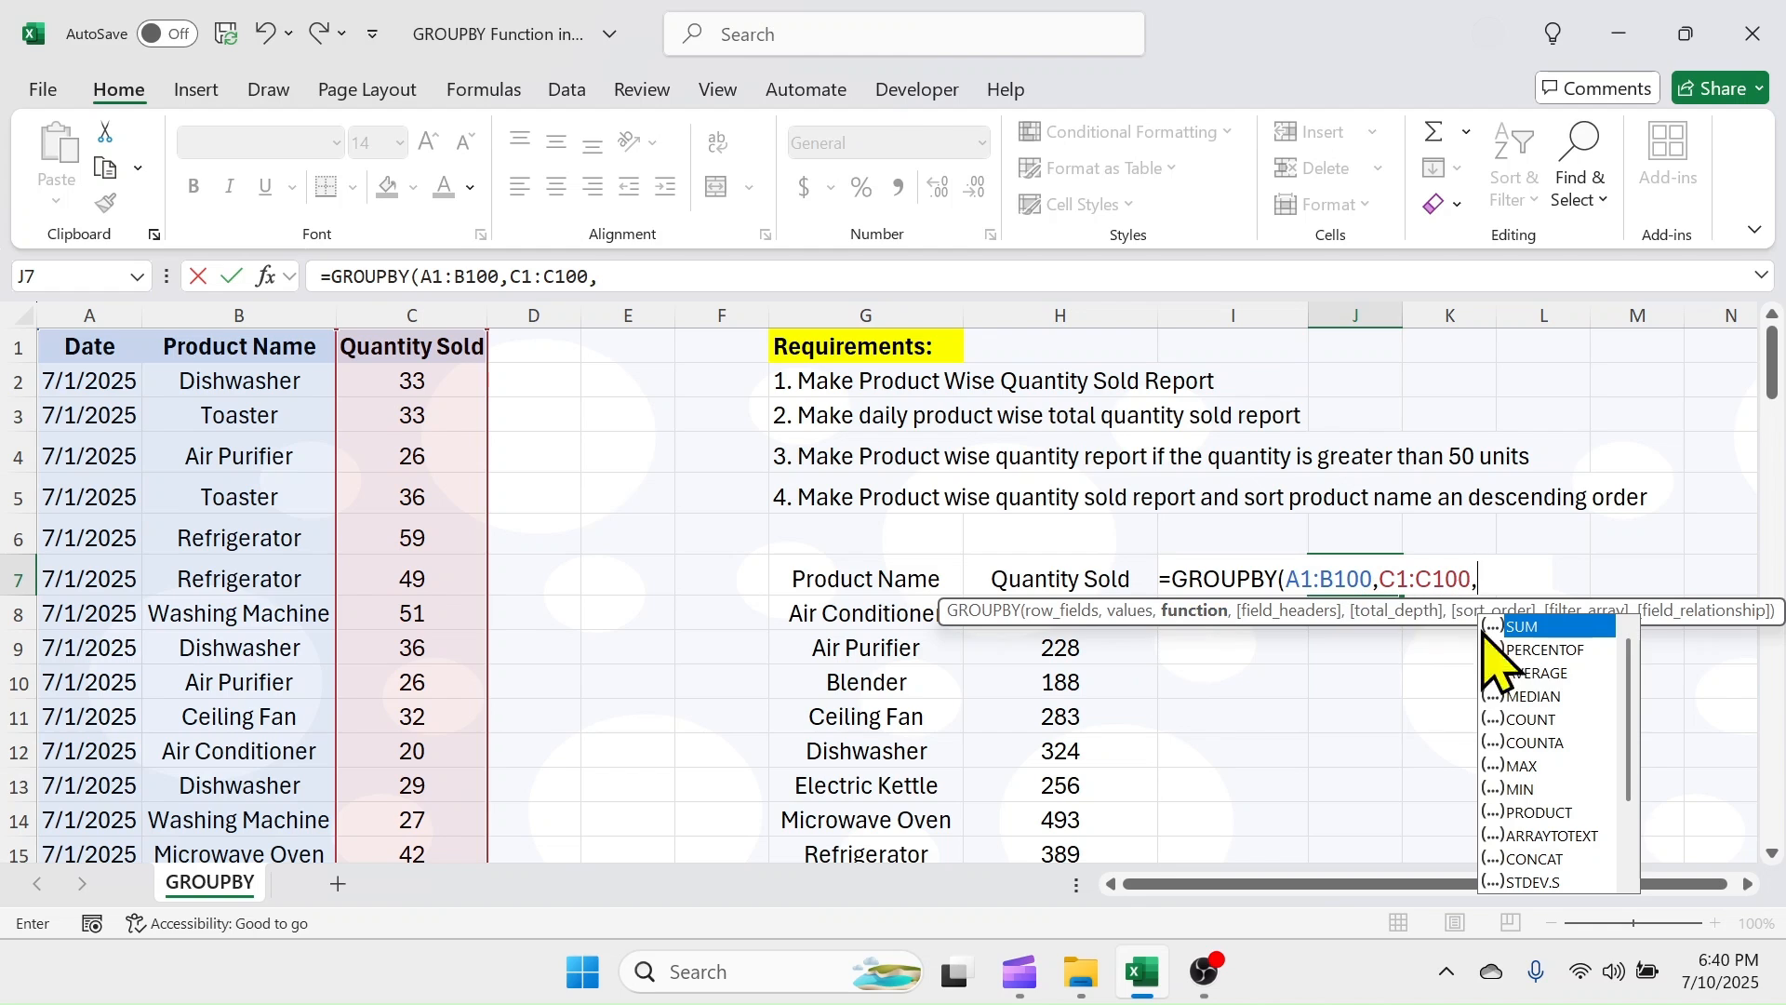
double_click(1540, 629)
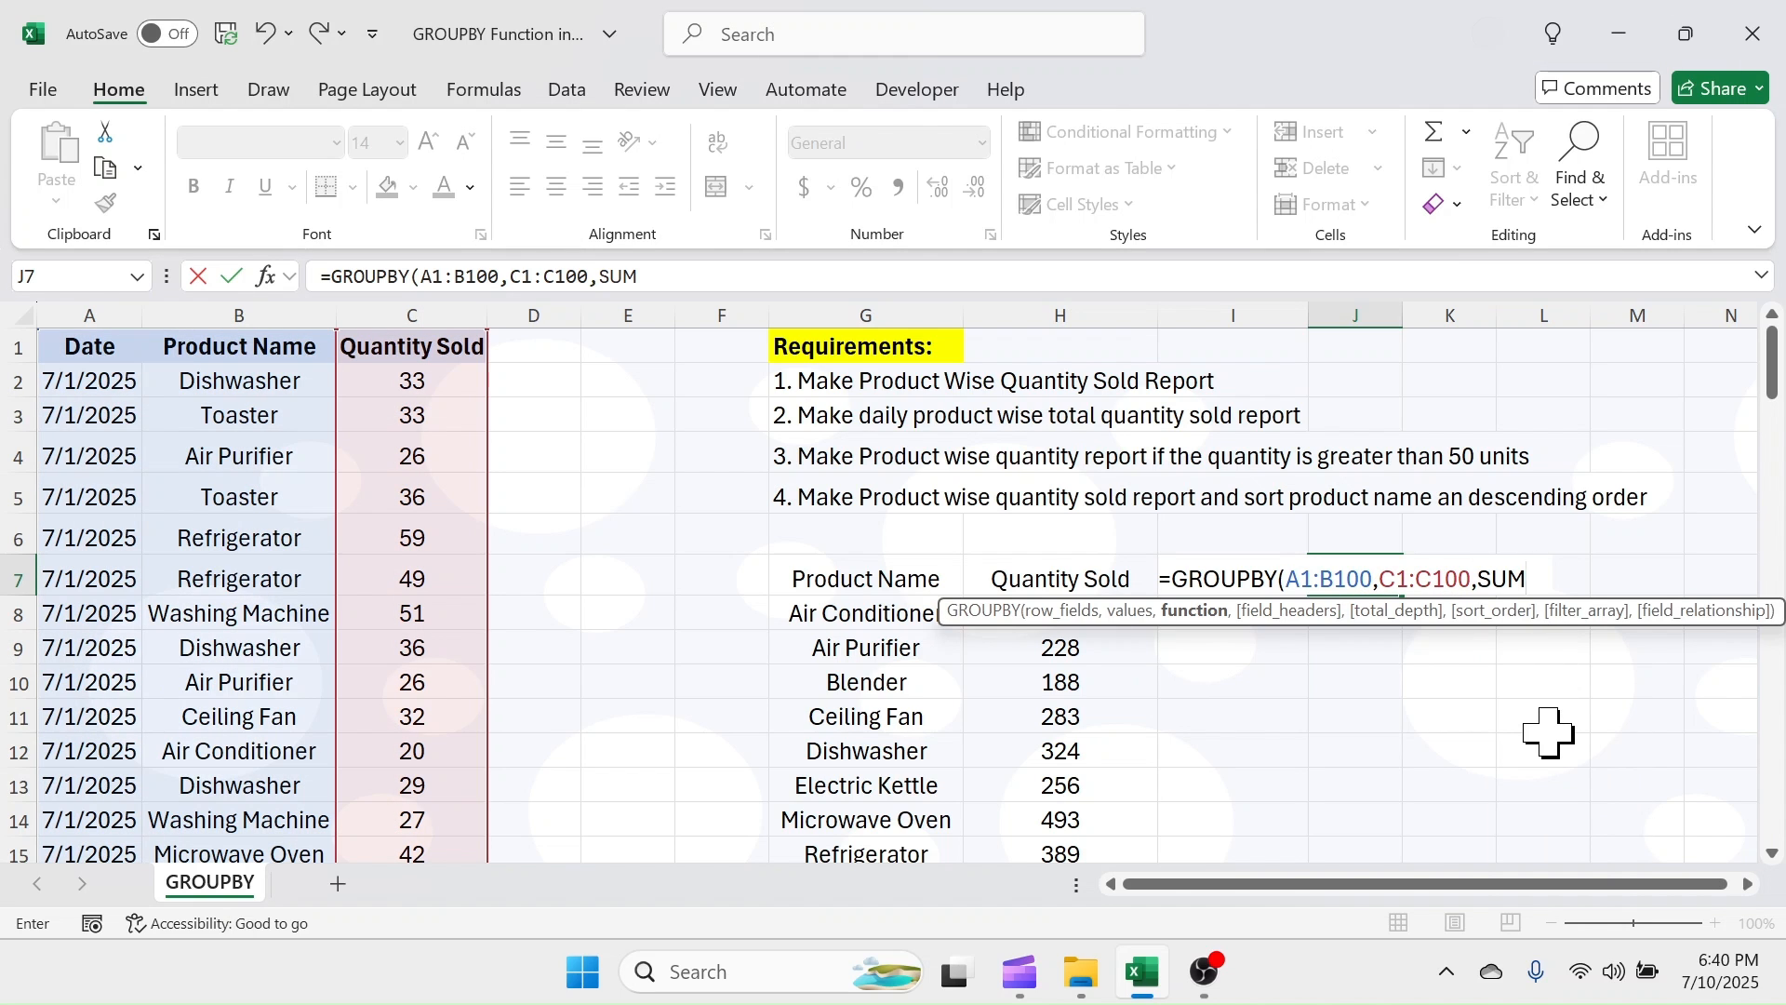
- Finish the J7 formula with field headers 3 (Yes and show) and total depth -1 (Grand totals at top)
type(",")
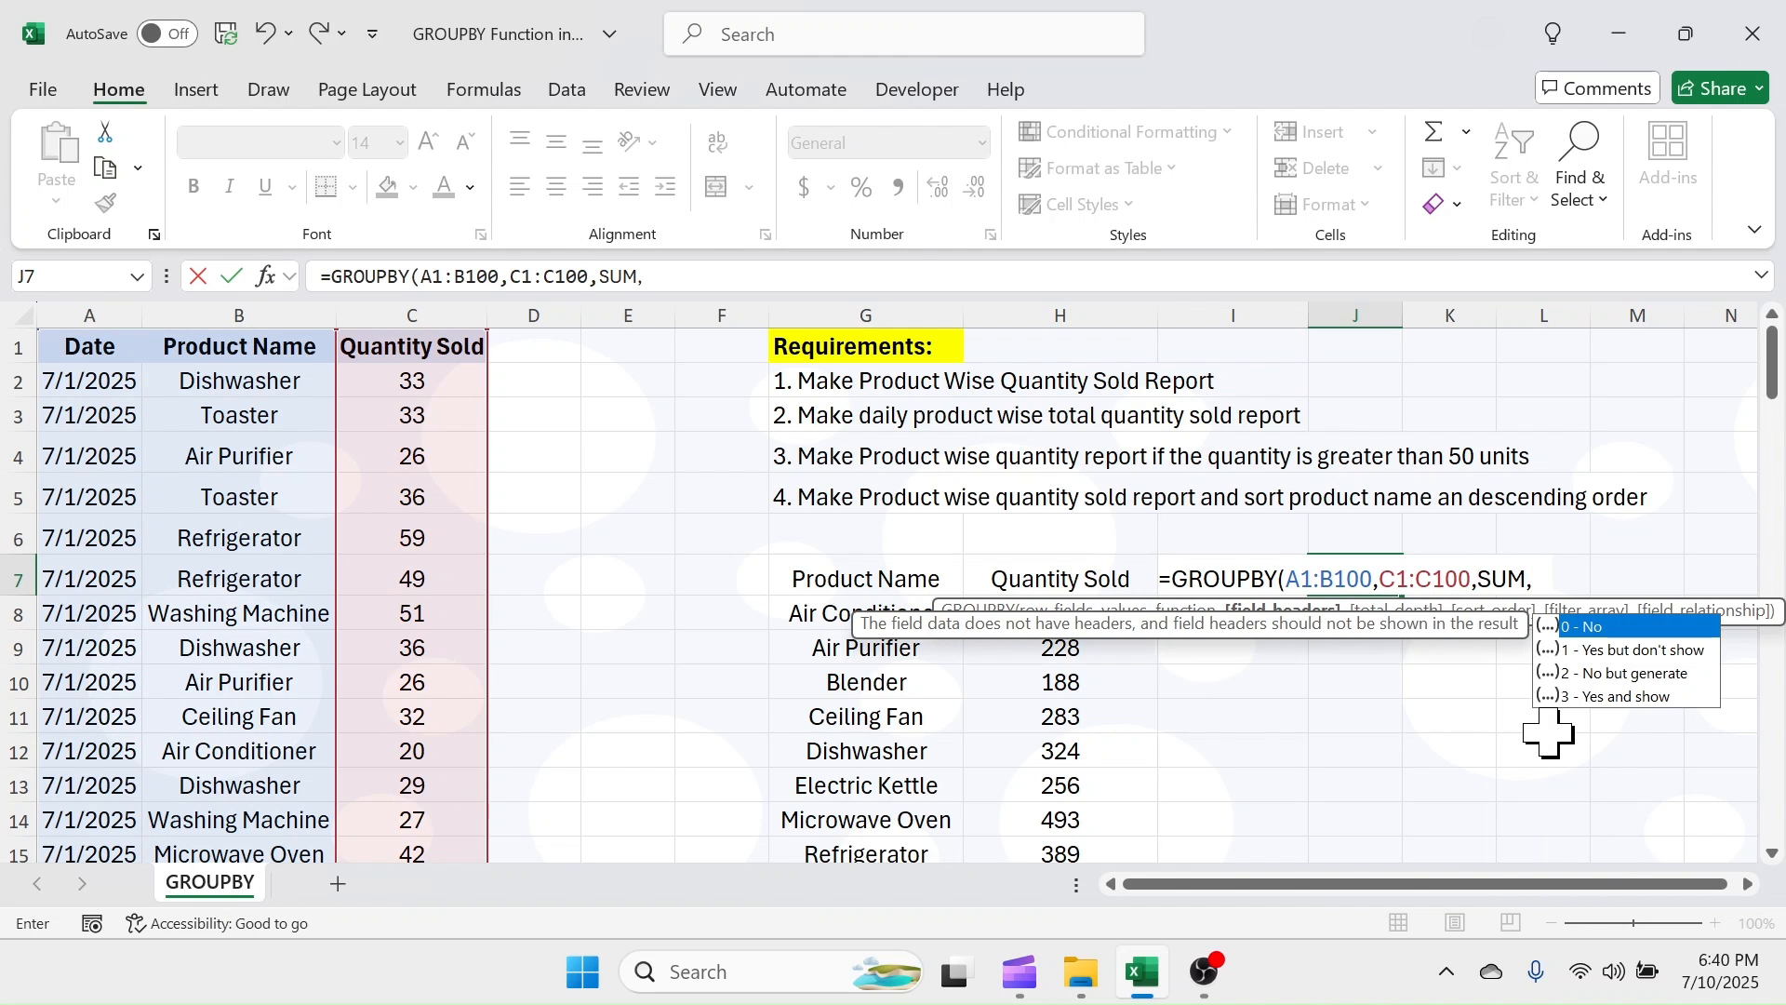
double_click(1609, 696)
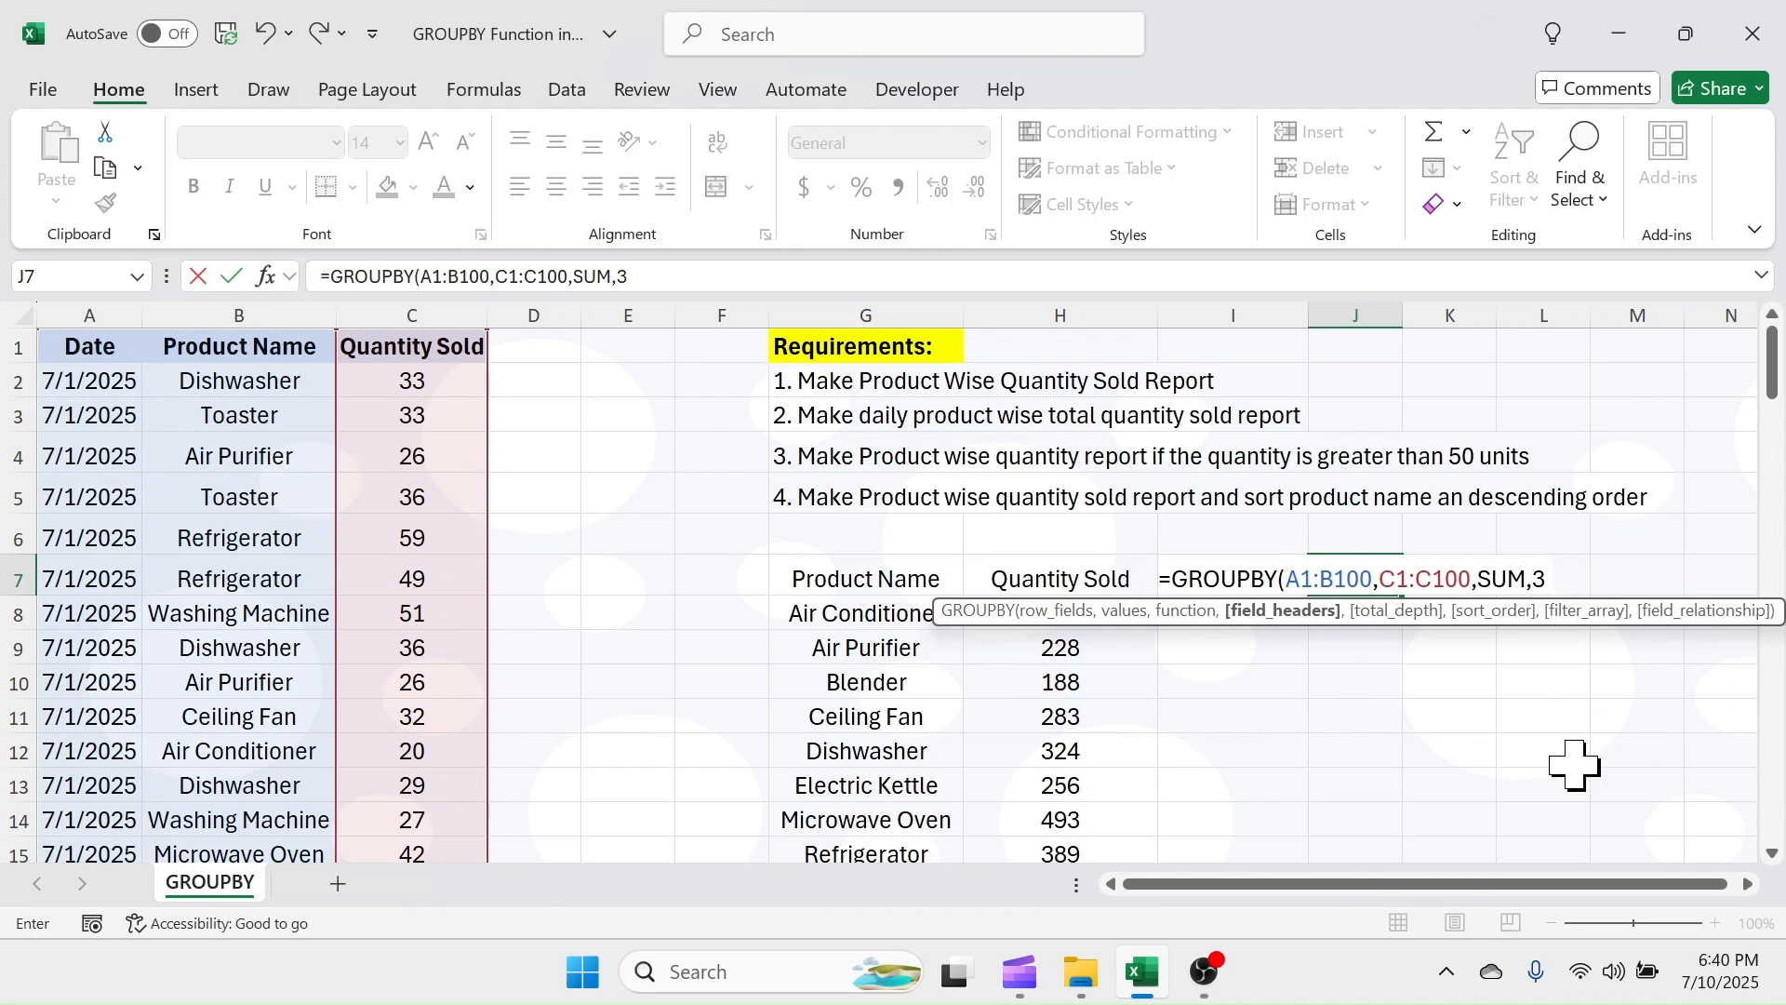
type(",")
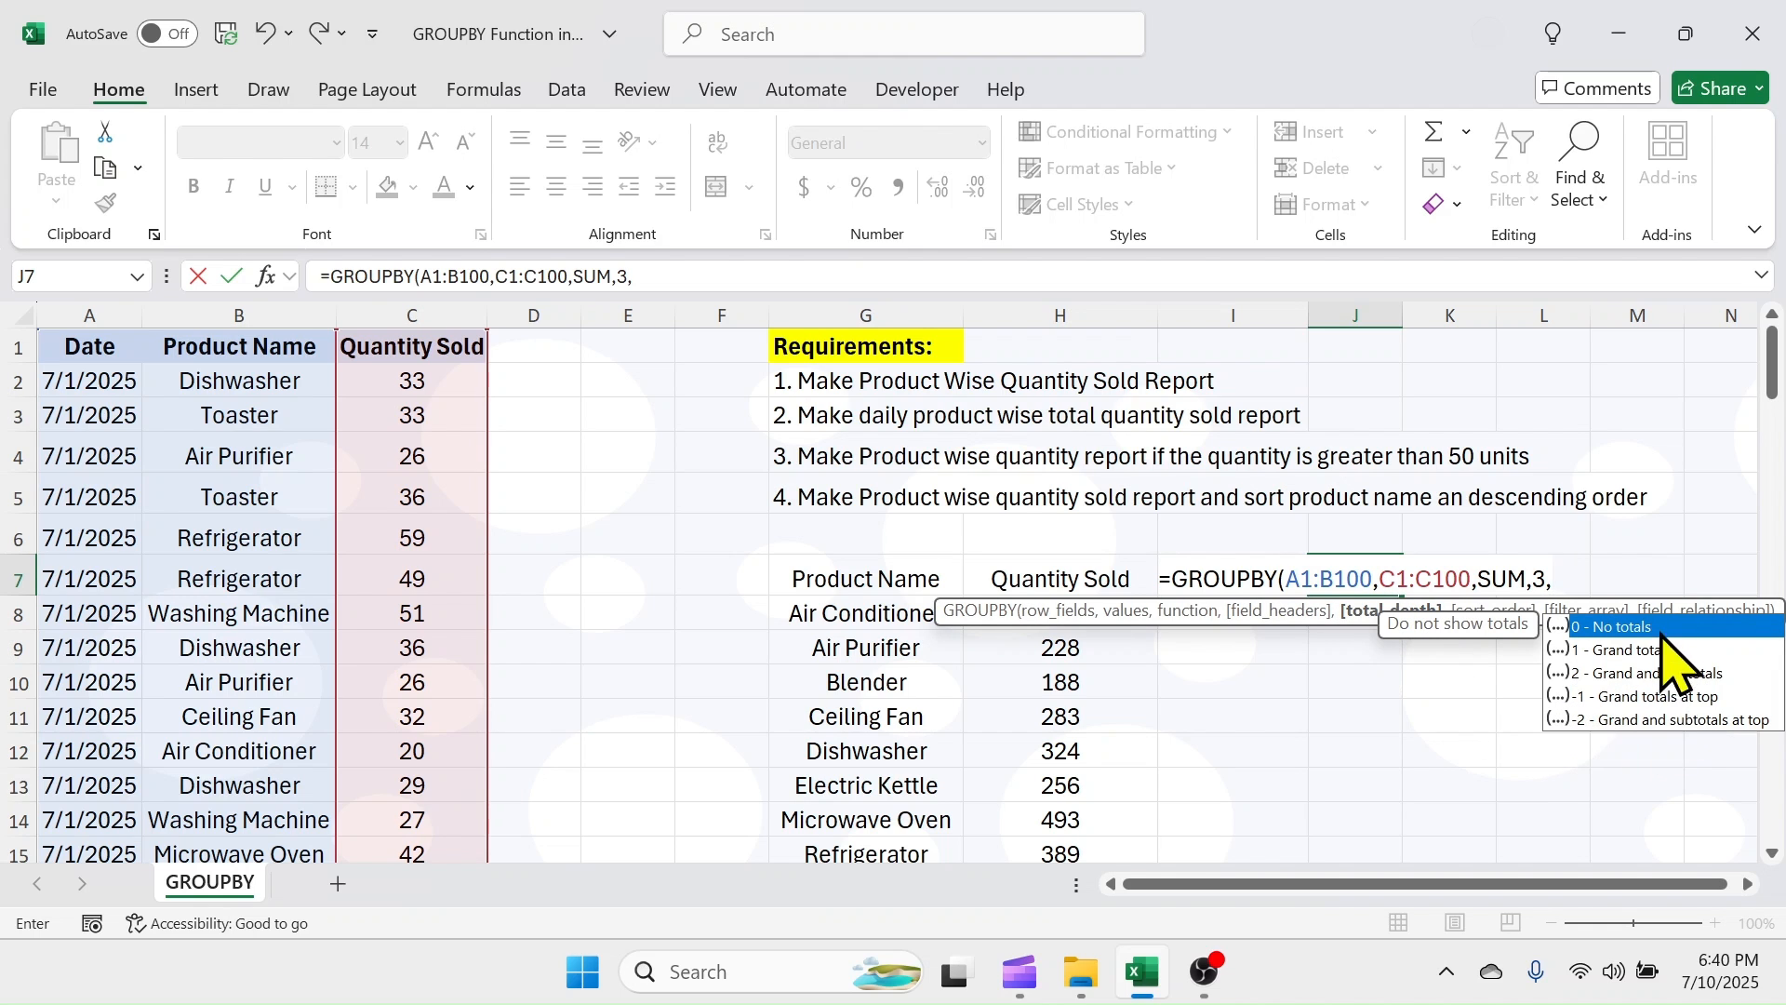
double_click(1637, 697)
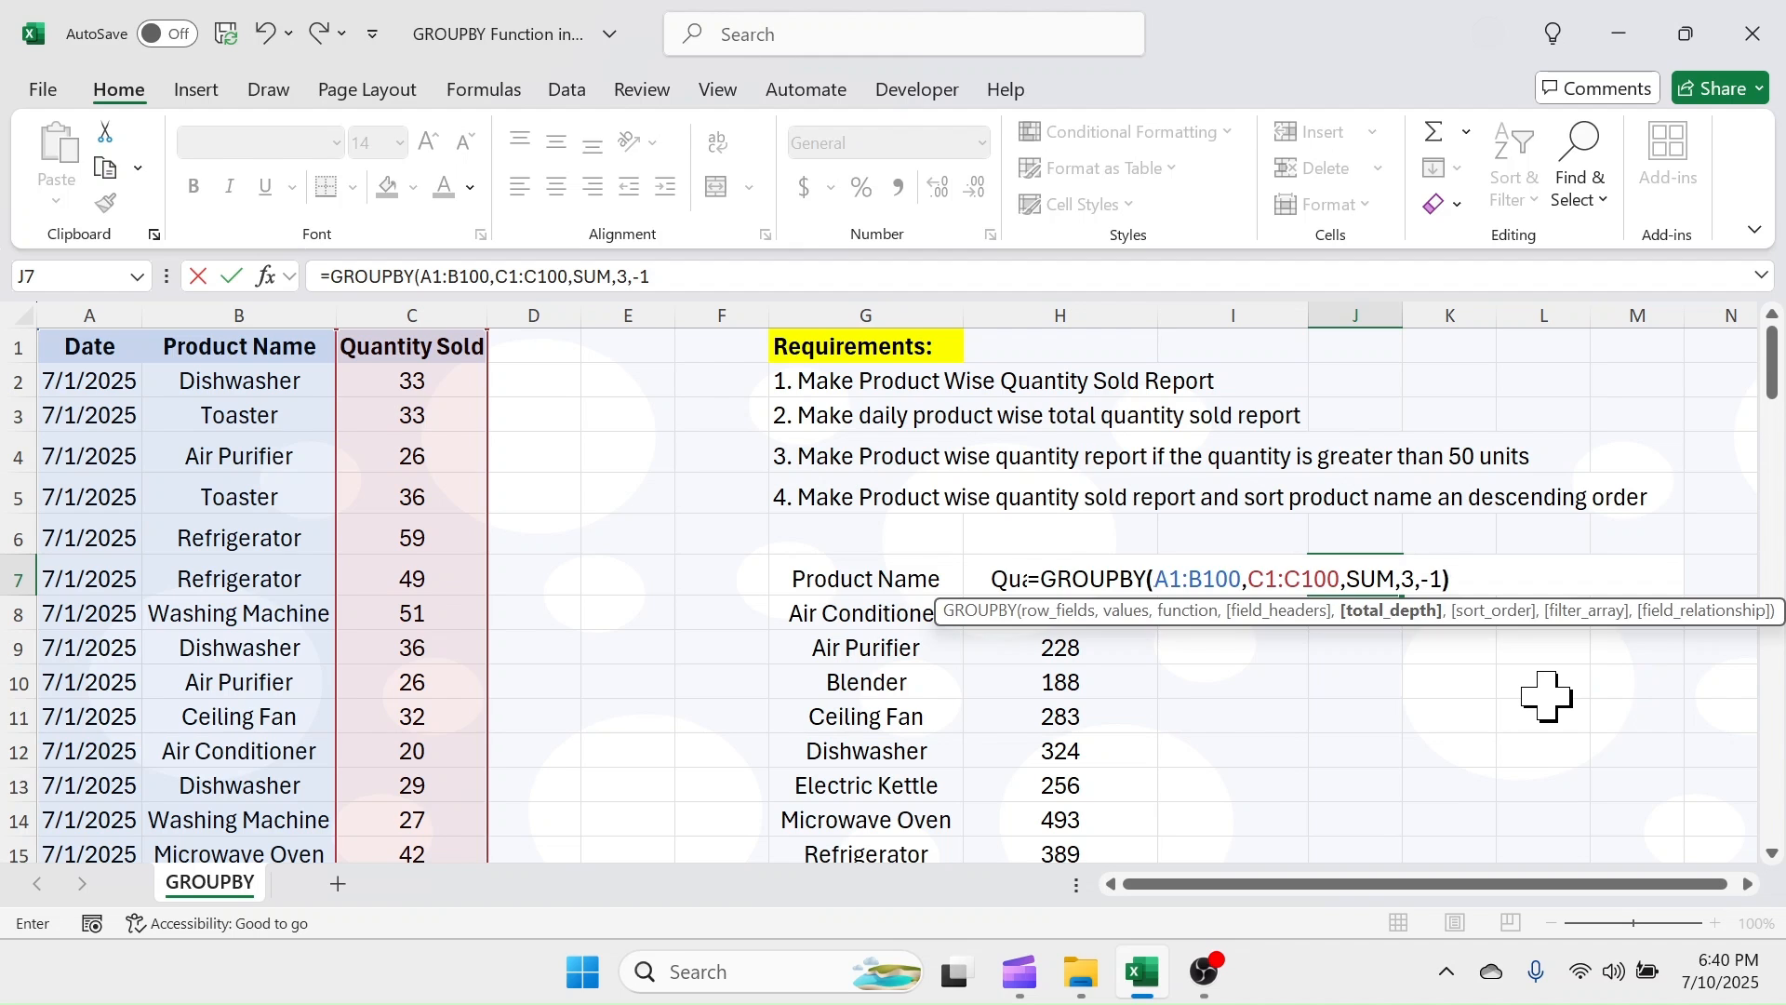
key("Return")
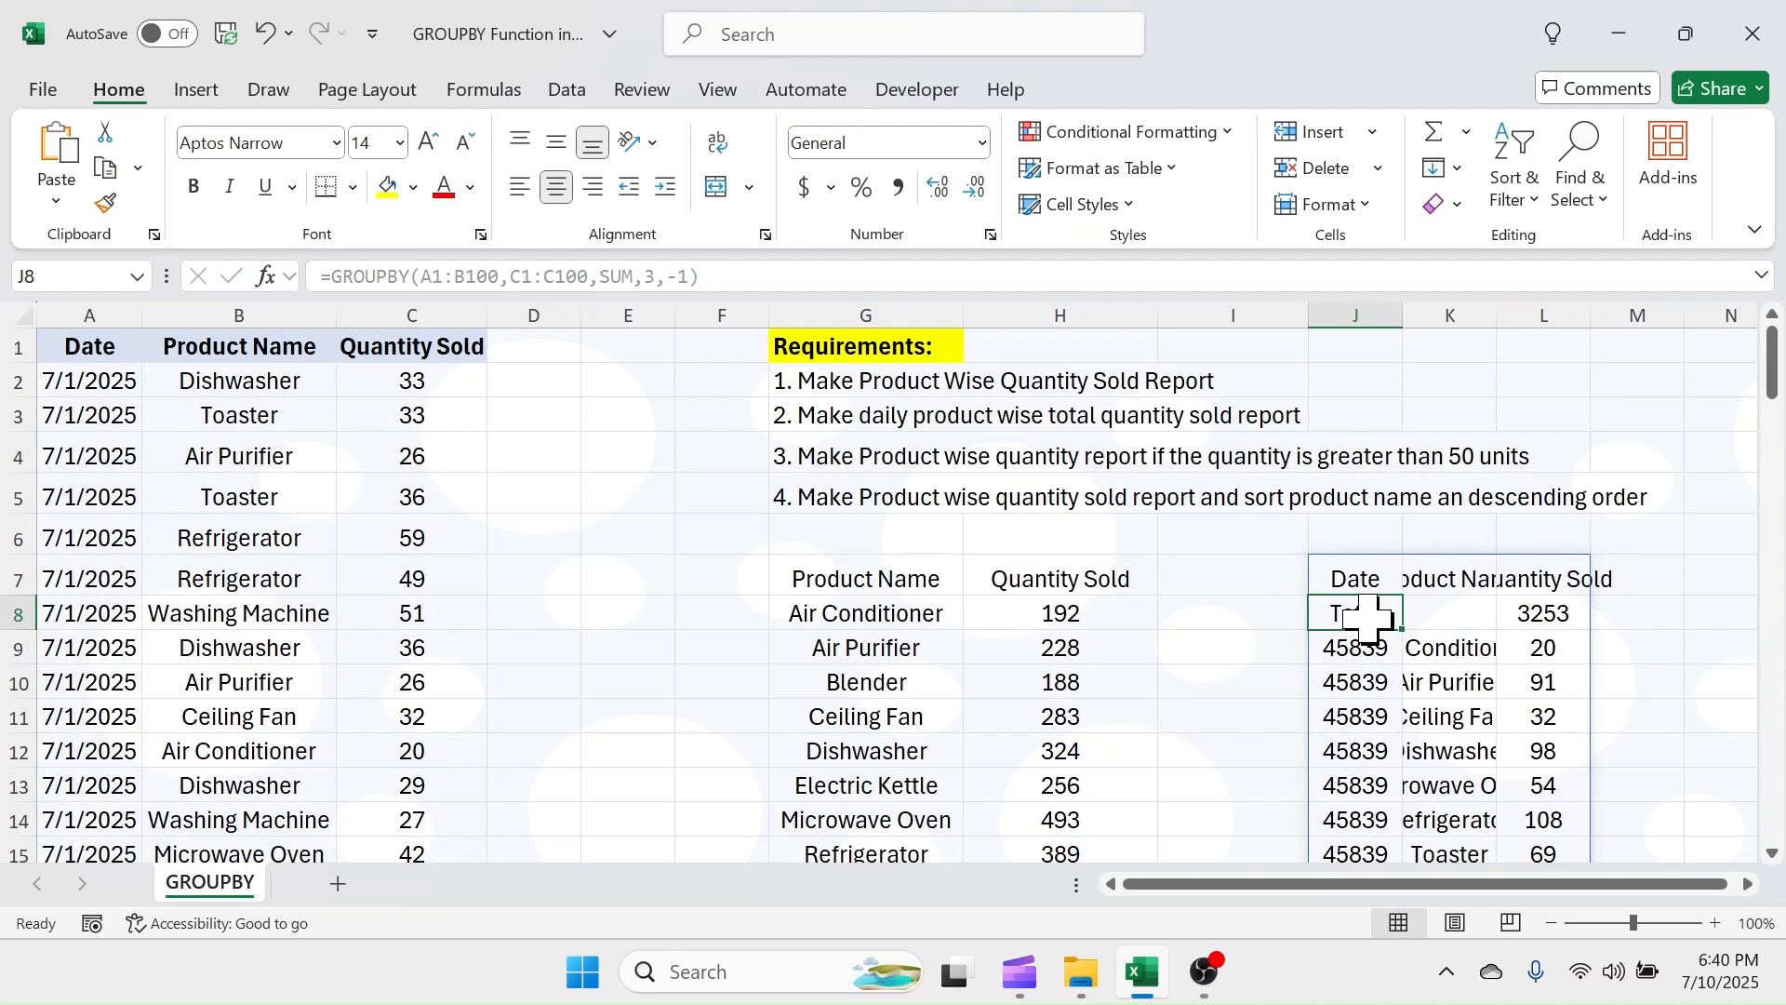
- Change the total_depth argument of the J7 GROUPBY formula to 0 (No totals)
double_click(1358, 577)
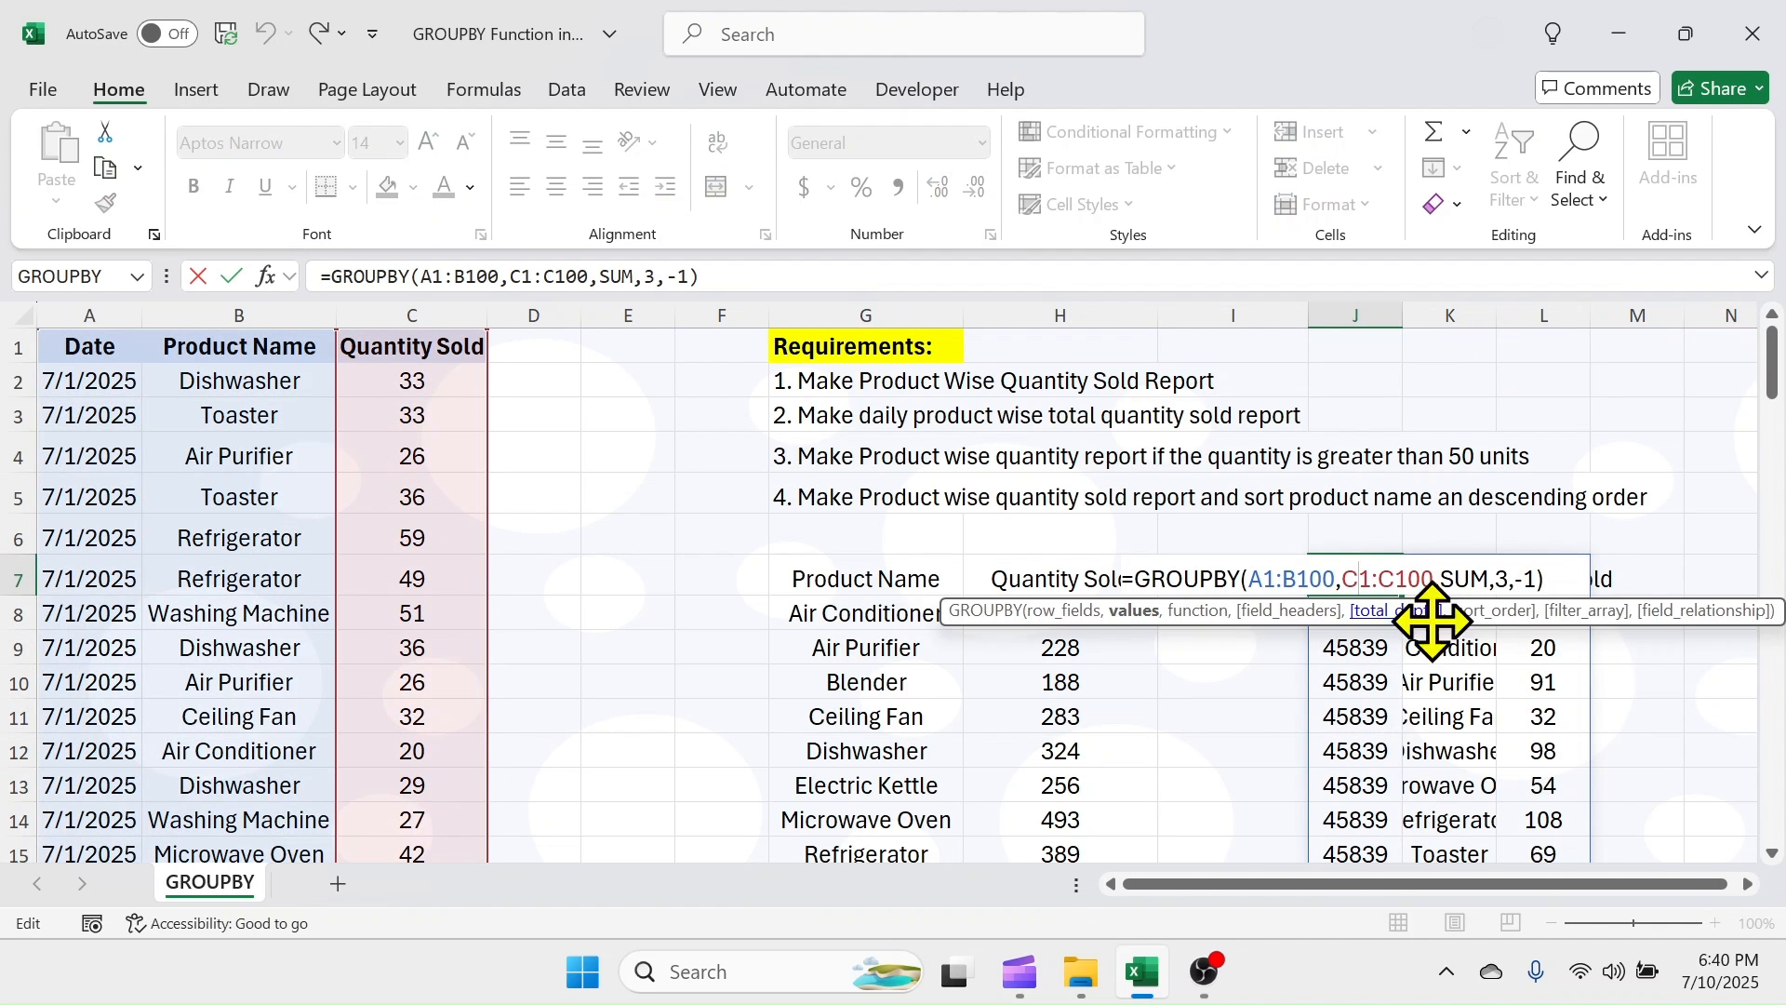
left_click(1545, 579)
key("BackSpace")
key("BackSpace")
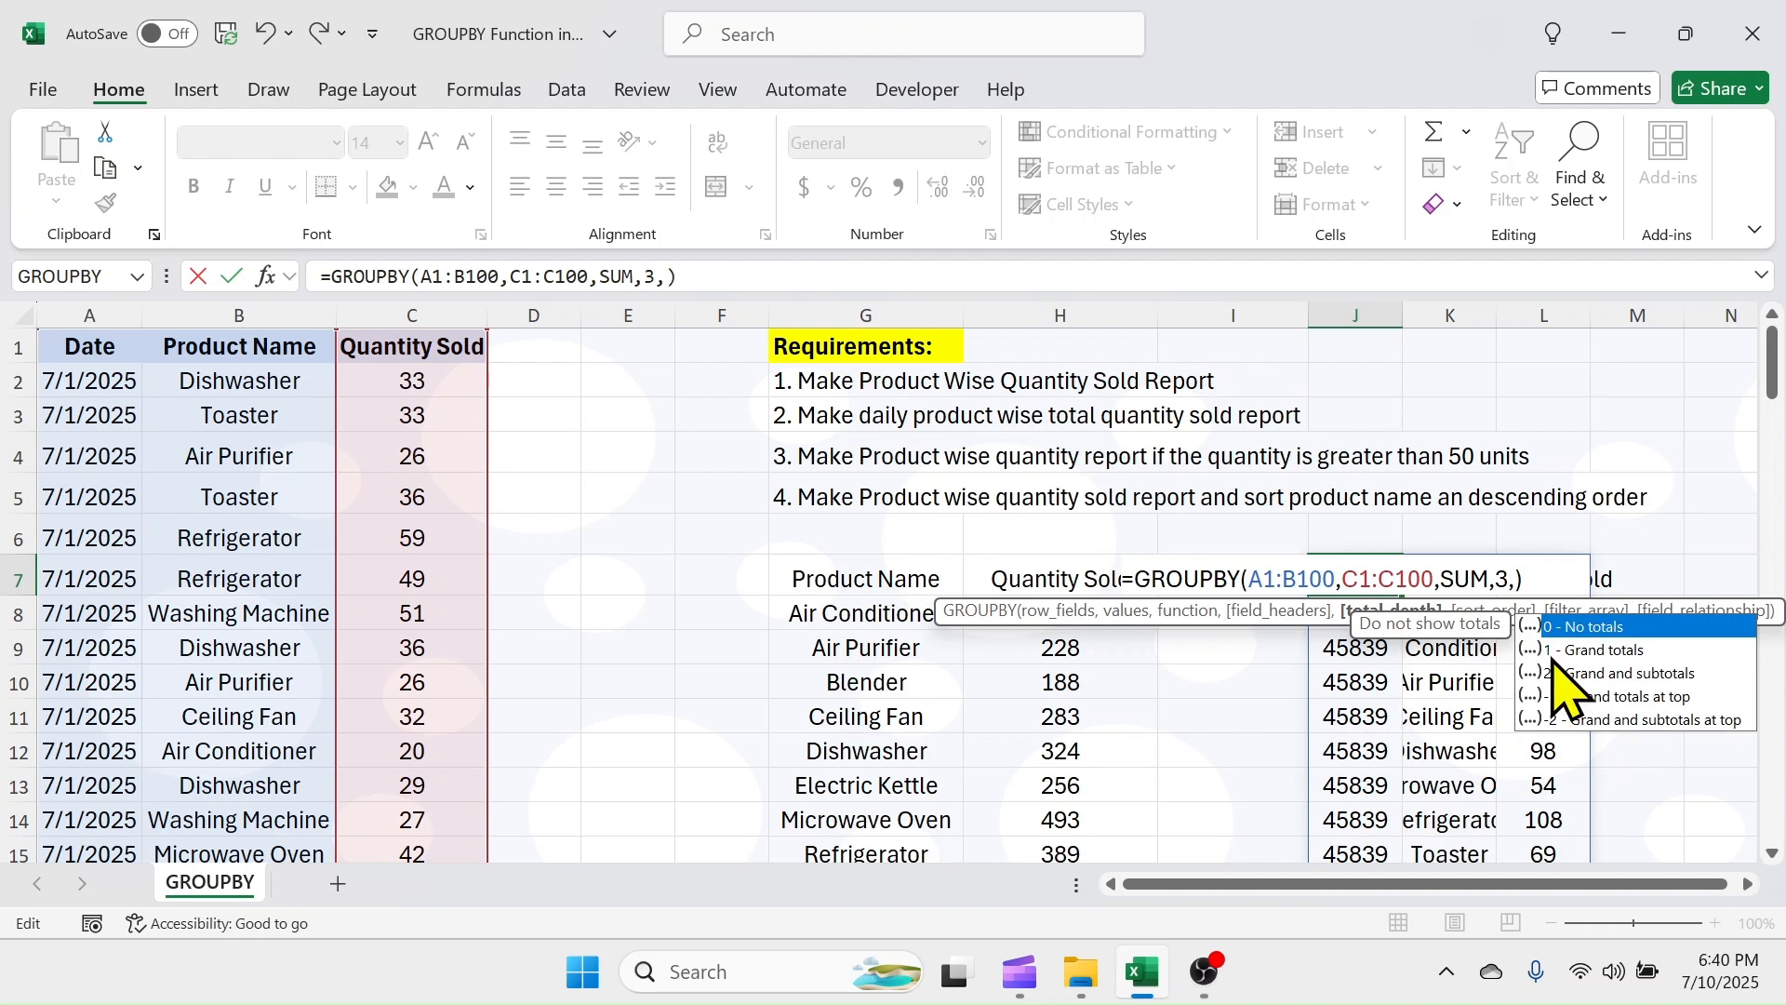
double_click(1586, 626)
key("Return")
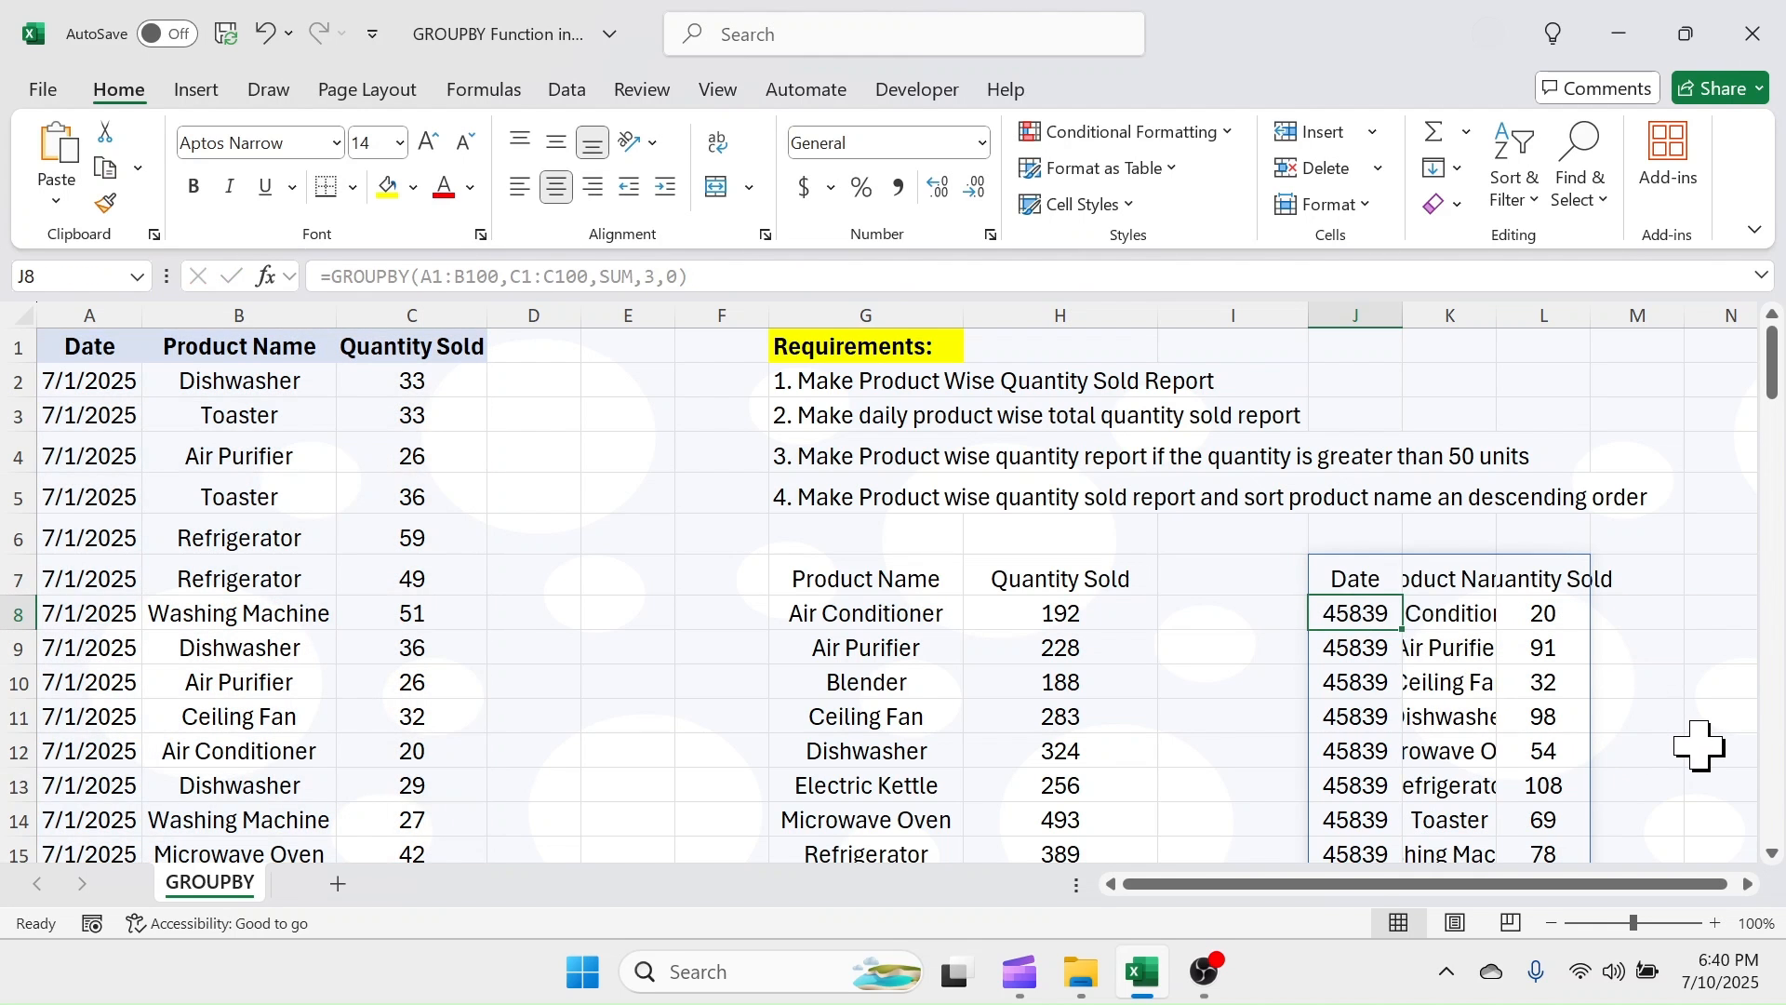
- Set the total_depth argument of the J7 formula to 2 (Grand and subtotals) and check the first date's subtotal row
double_click(1376, 582)
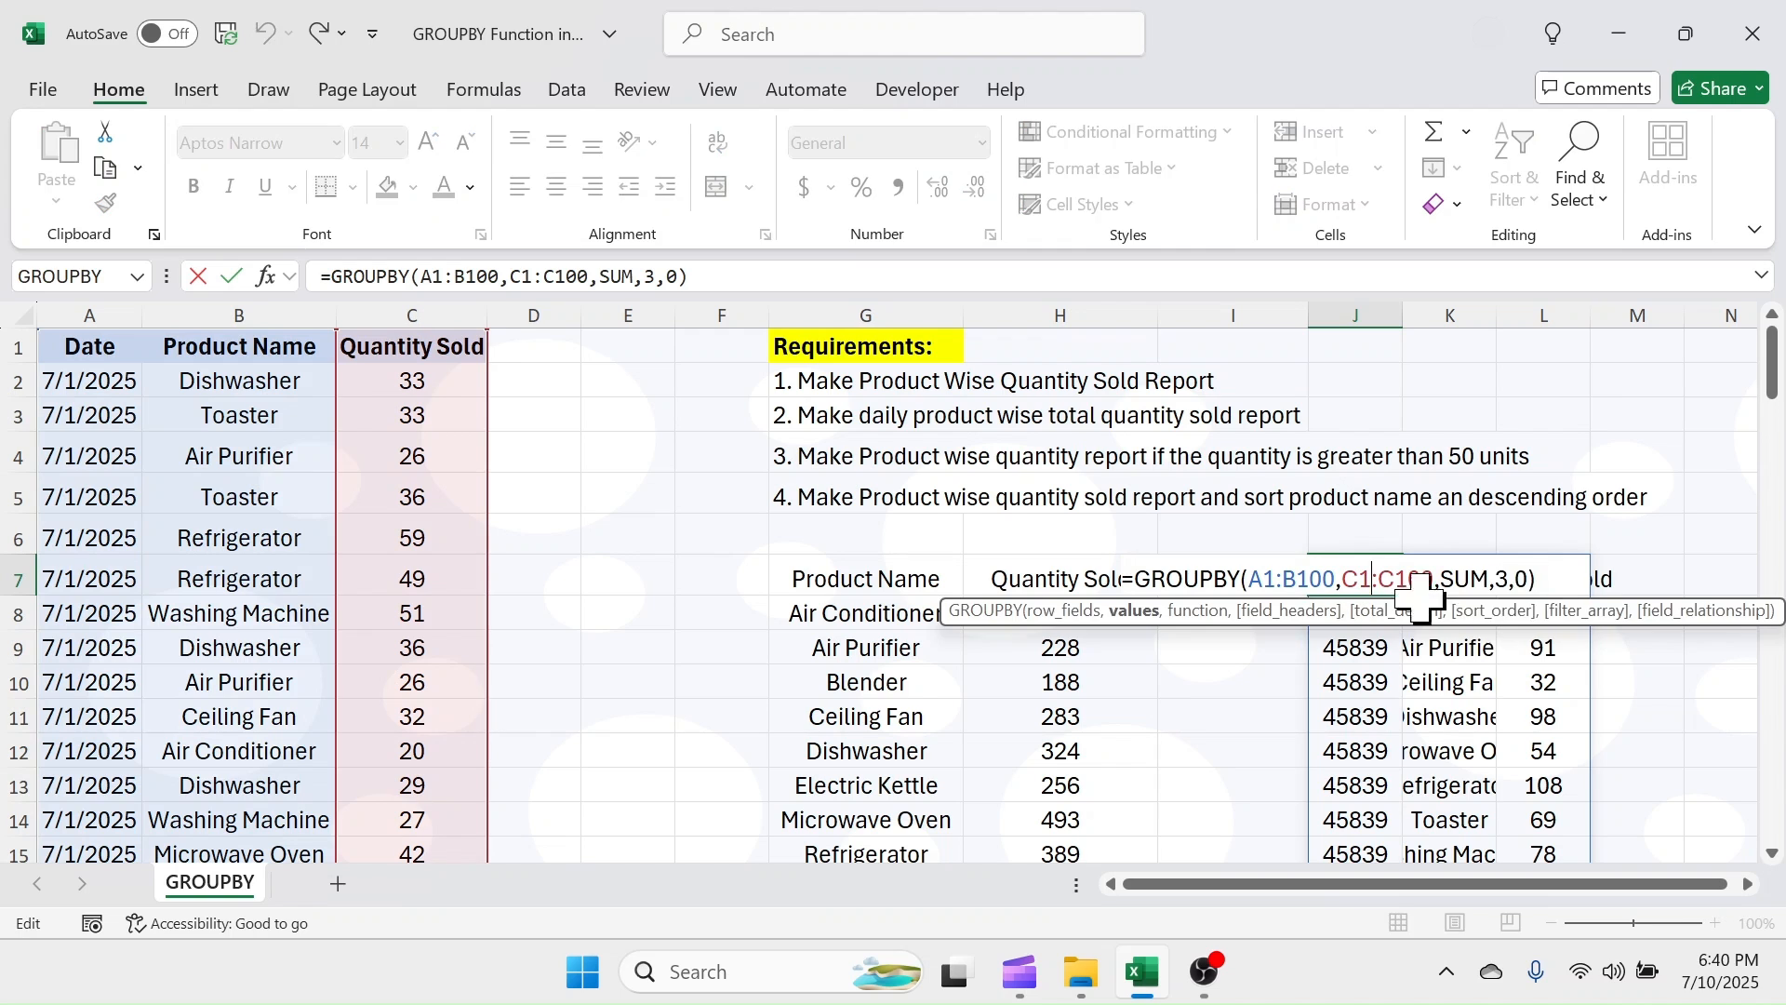
left_click(1530, 581)
key("BackSpace")
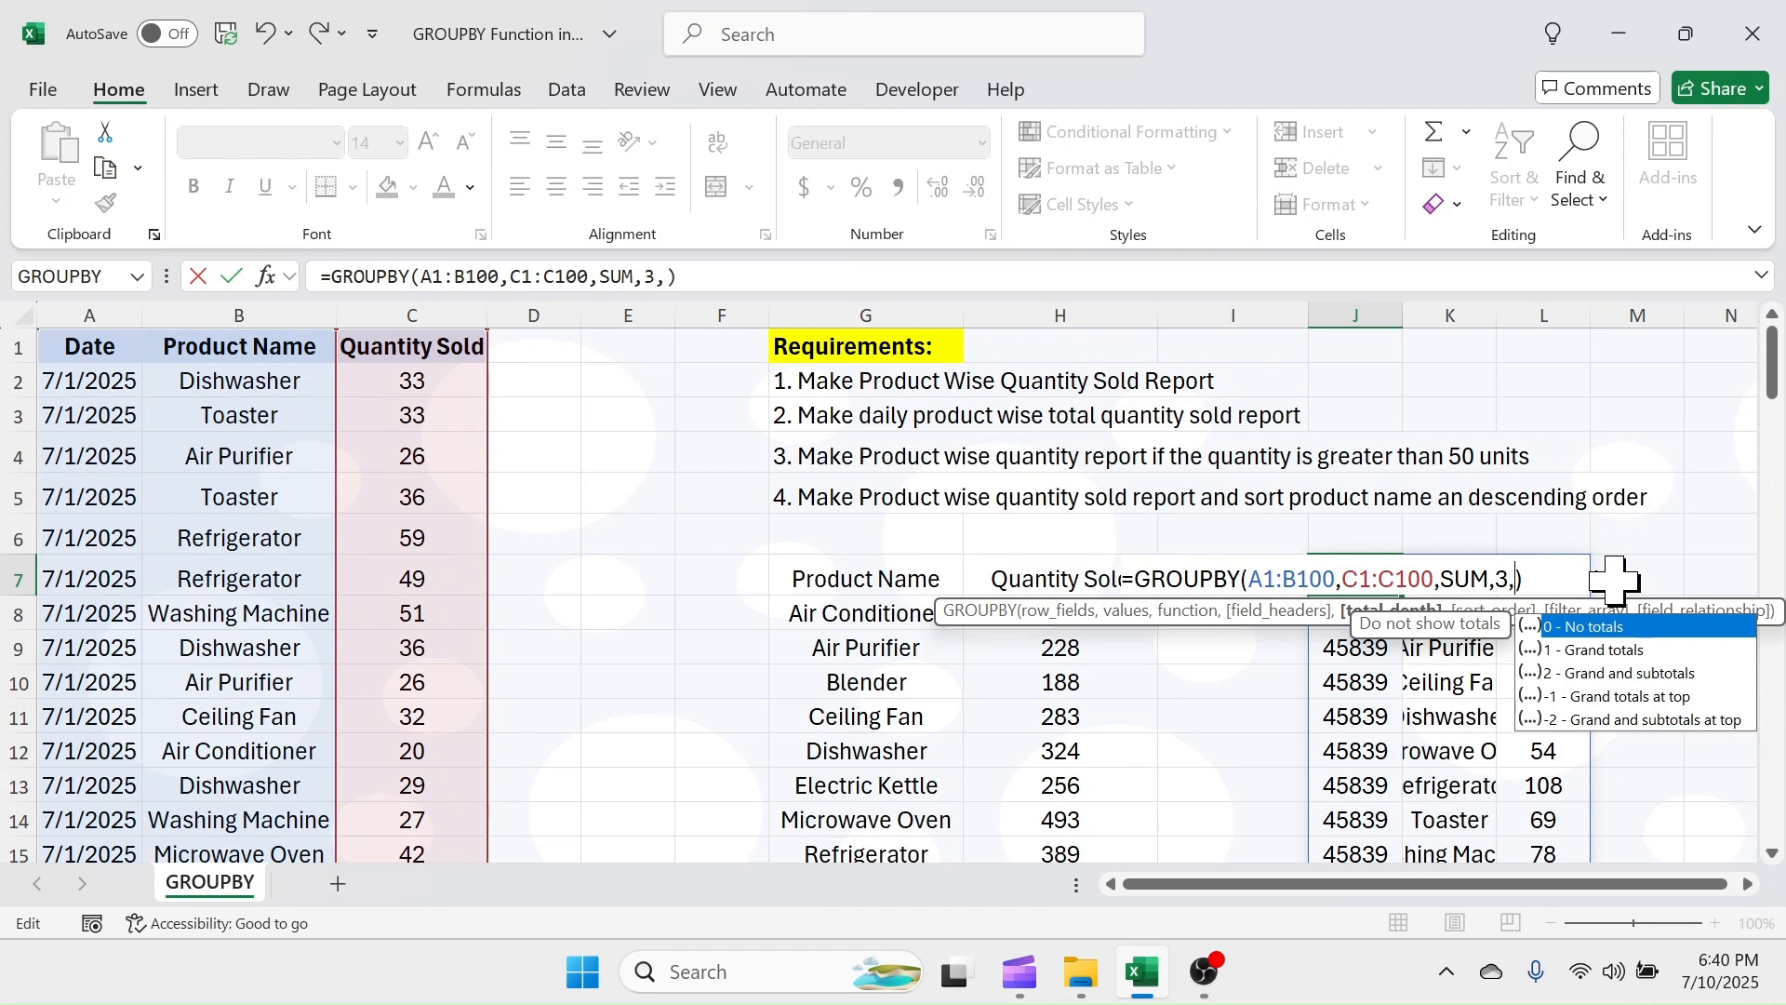
double_click(1619, 674)
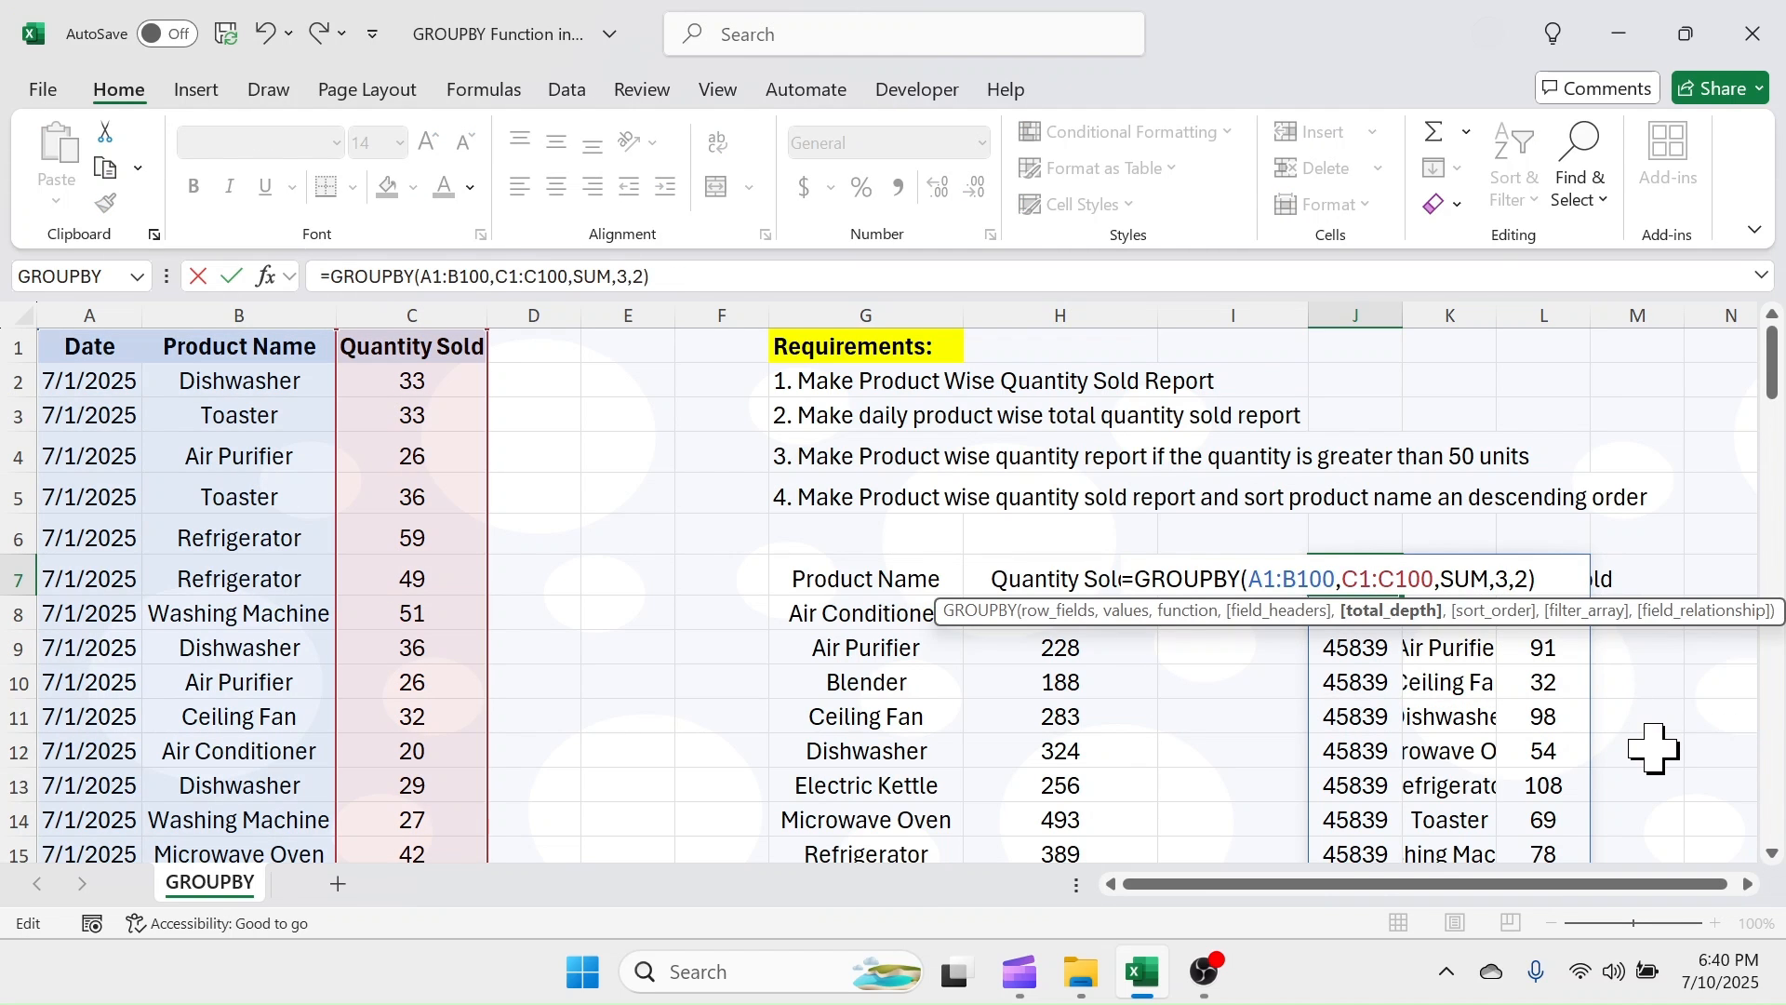
key("Return")
scroll(1610, 742, "down", 2)
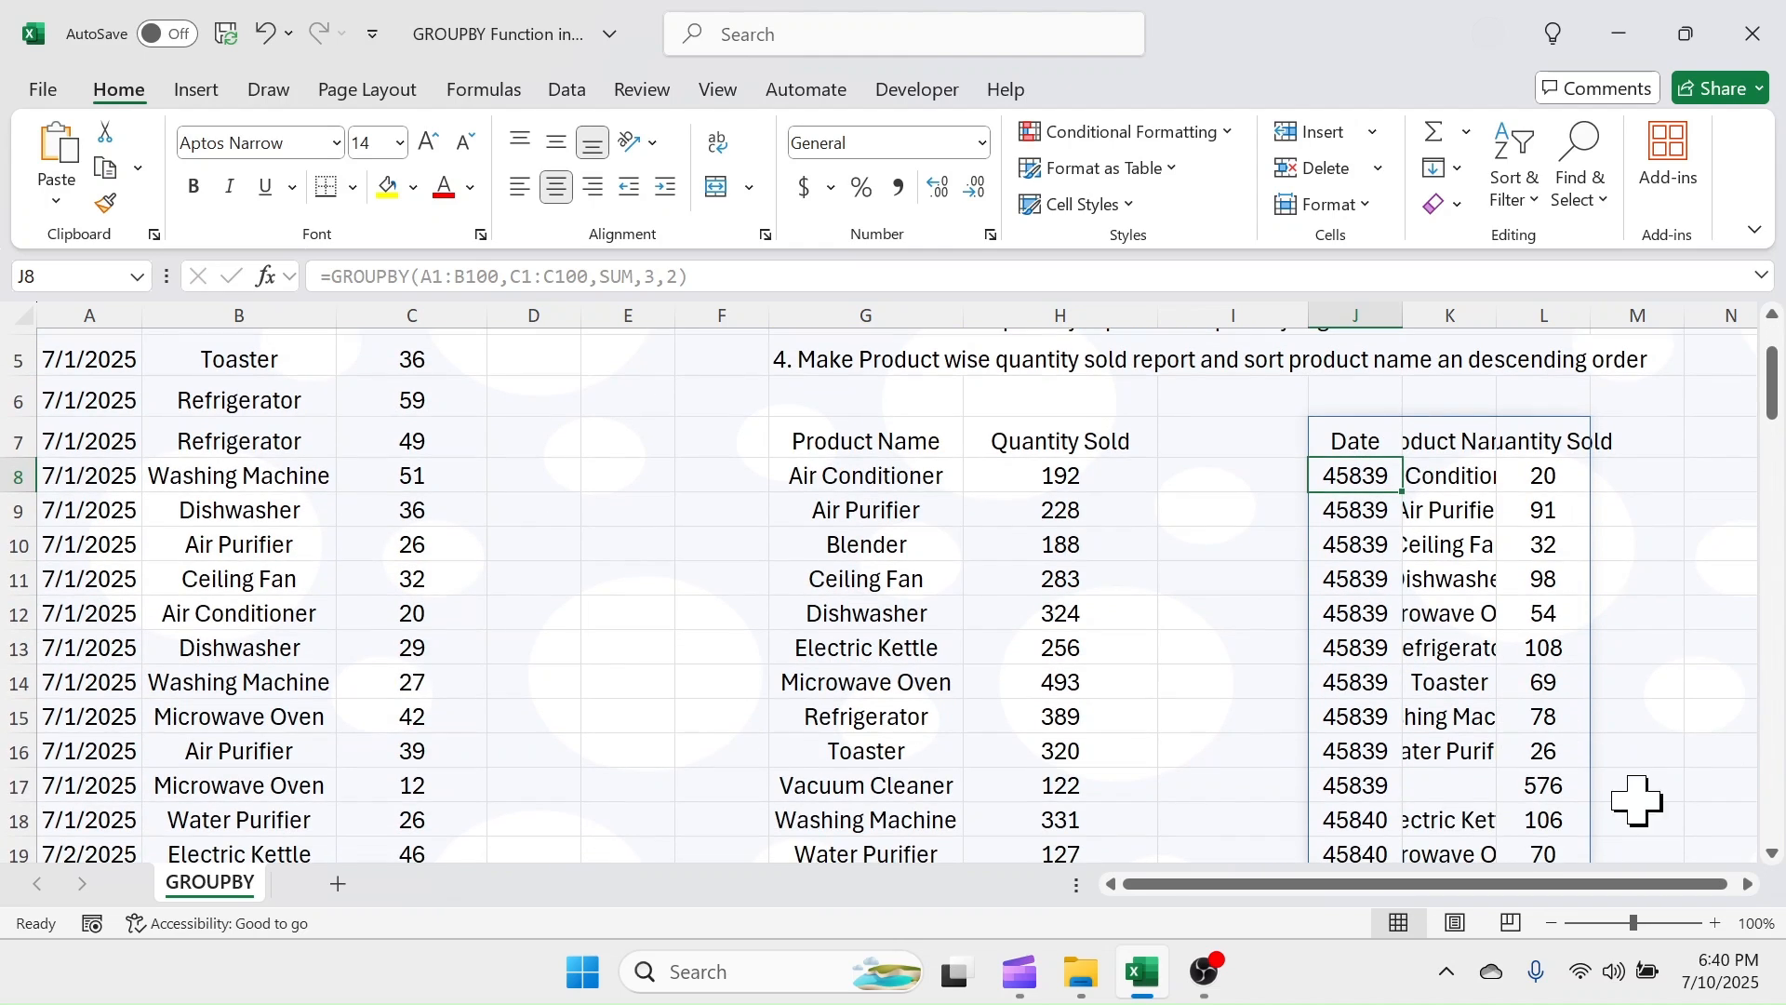
left_click_drag(1357, 784, 1559, 781)
- Format the report's date values in J8:J74 as short dates and autofit column K to its product names
left_click_drag(1355, 476, 1336, 725)
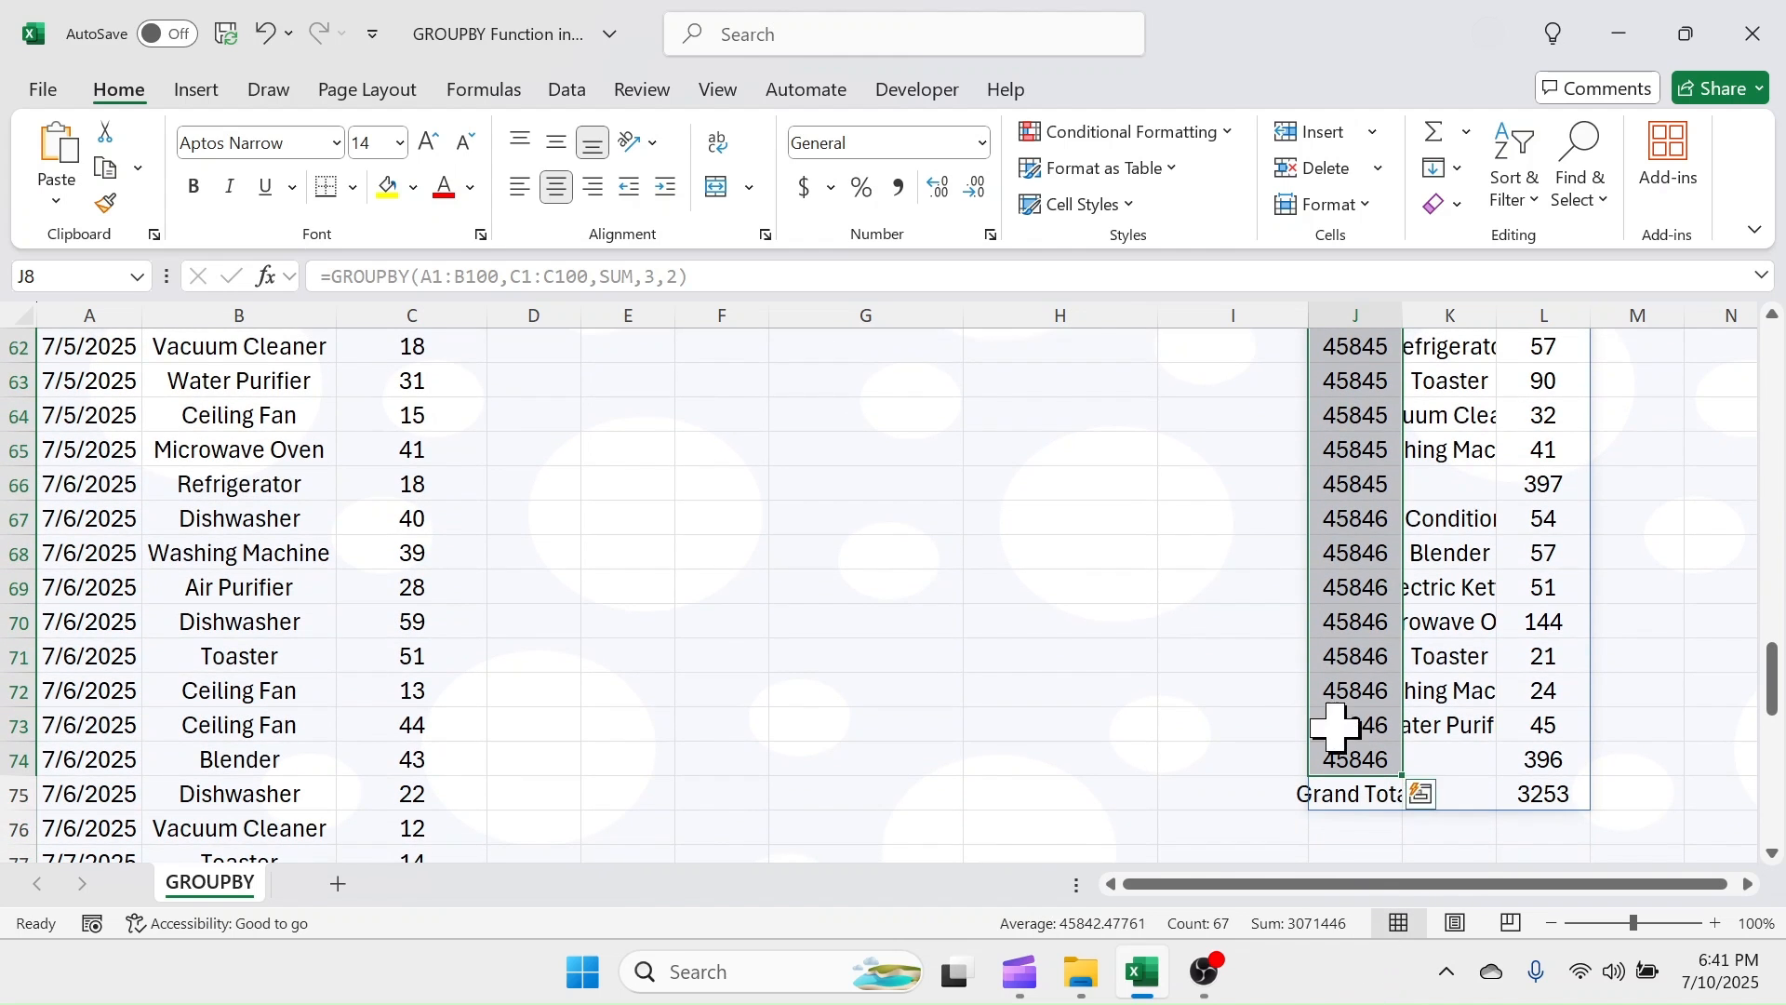
left_click(982, 142)
left_click(925, 463)
scroll(885, 471, "up", 20)
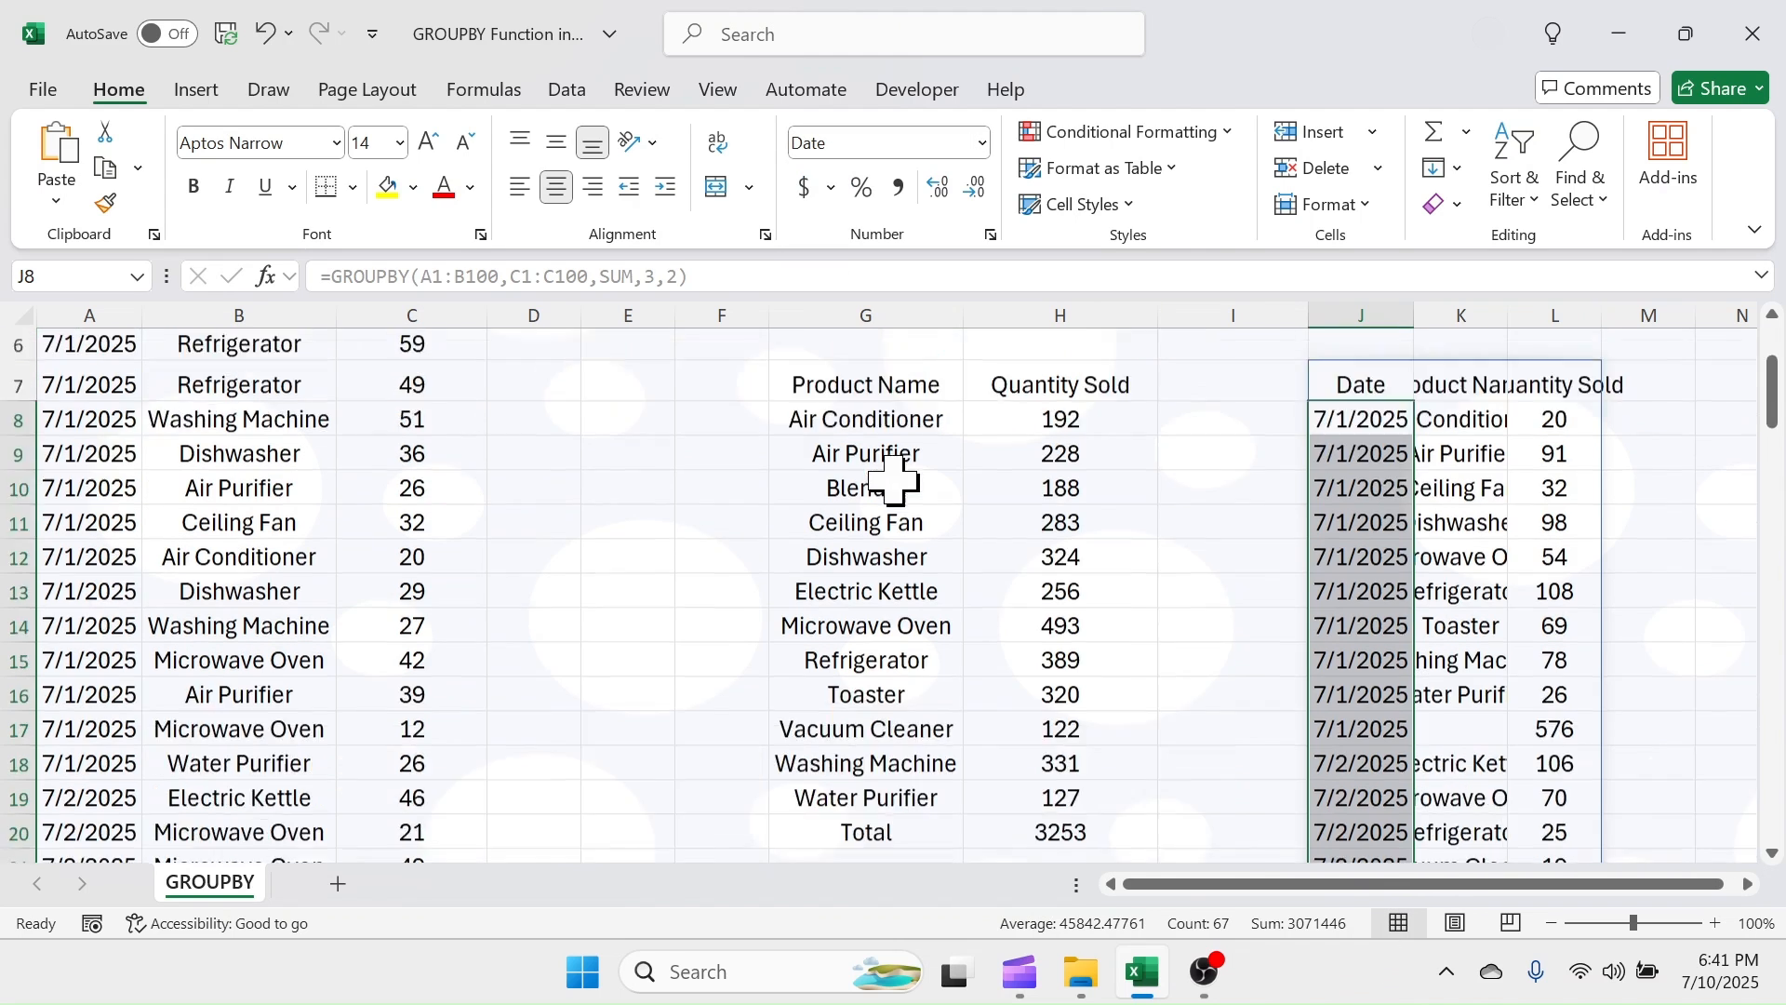
left_click(1366, 684)
double_click(1521, 313)
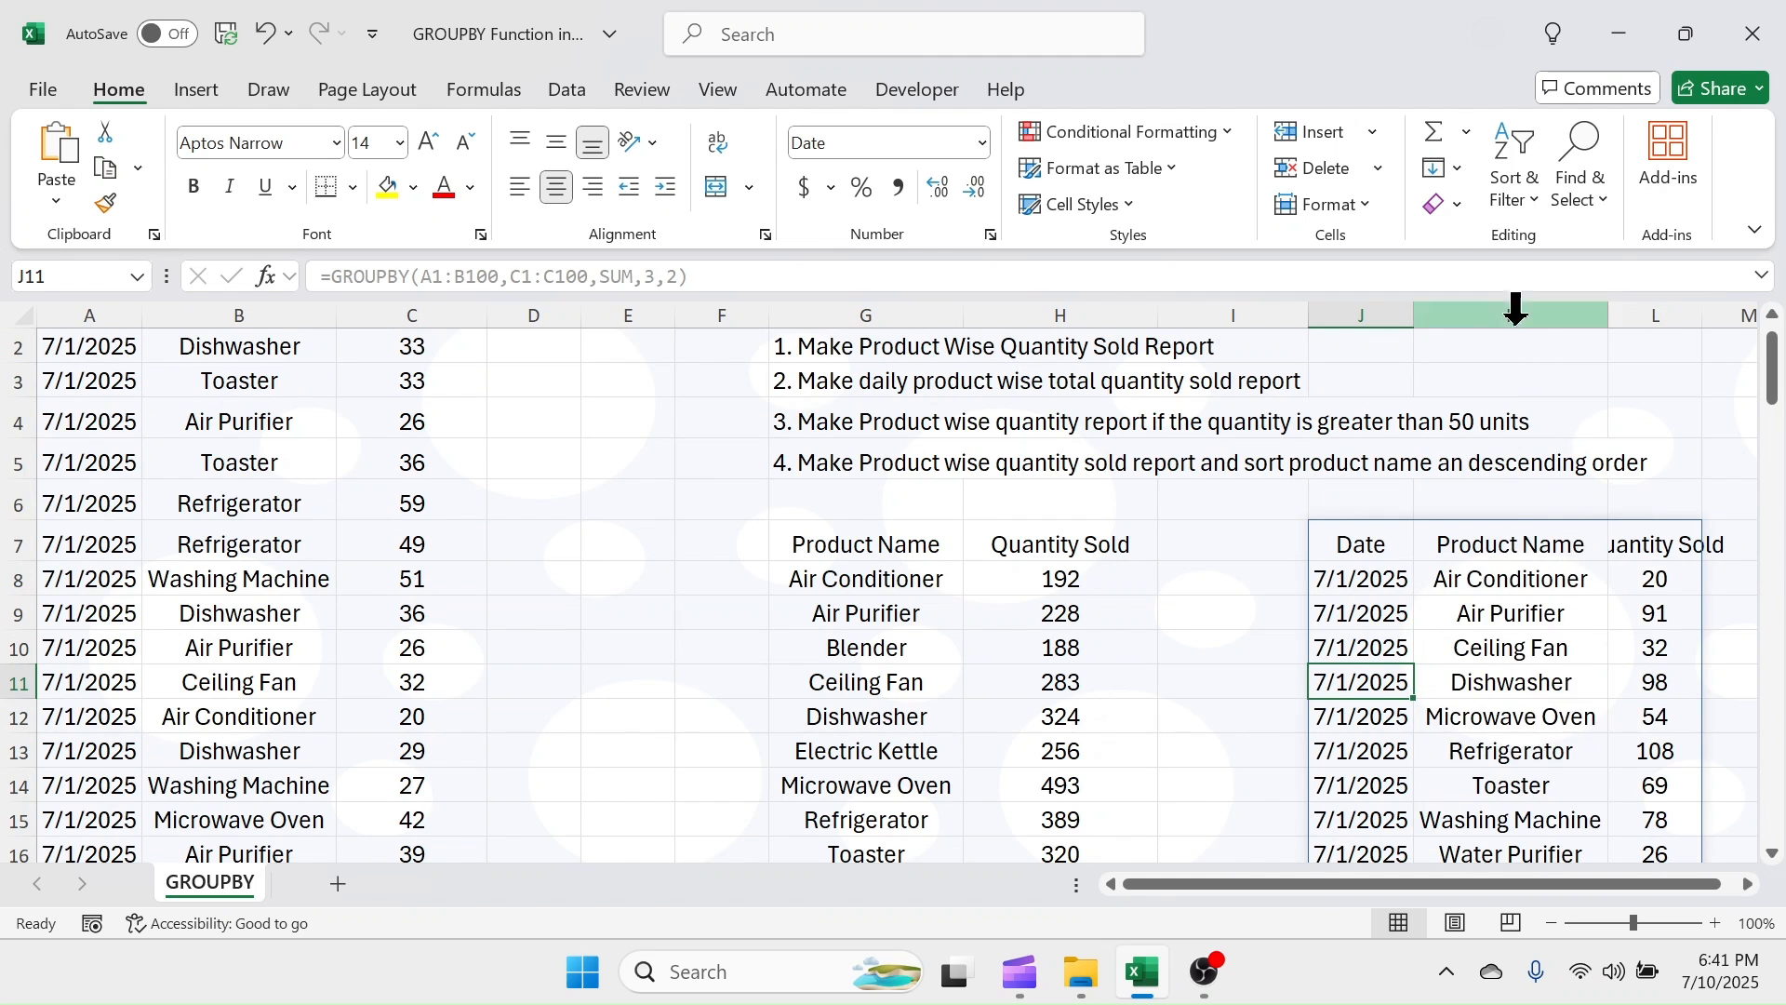
- Examine the subtotal row of each date in the daily product-wise report
scroll(1535, 744, "down", 3)
left_click_drag(1366, 626, 1675, 606)
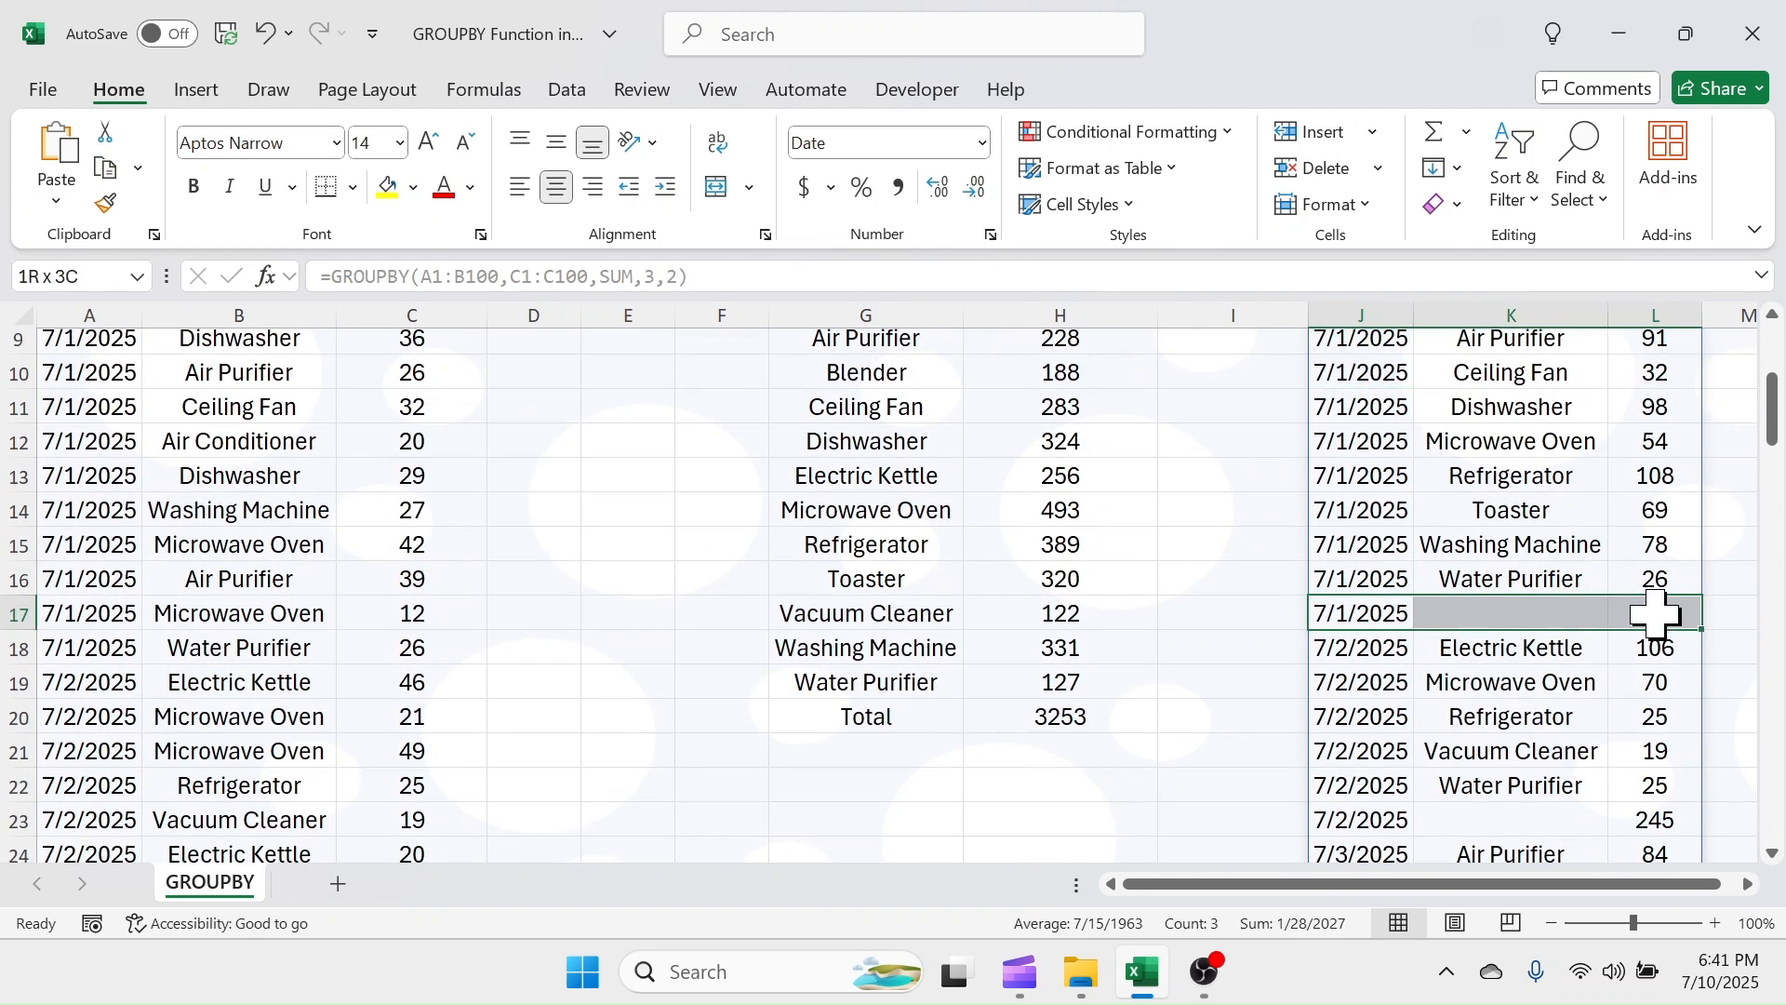
scroll(1443, 710, "down", 2)
left_click_drag(1361, 678, 1595, 679)
scroll(1585, 695, "down", 3)
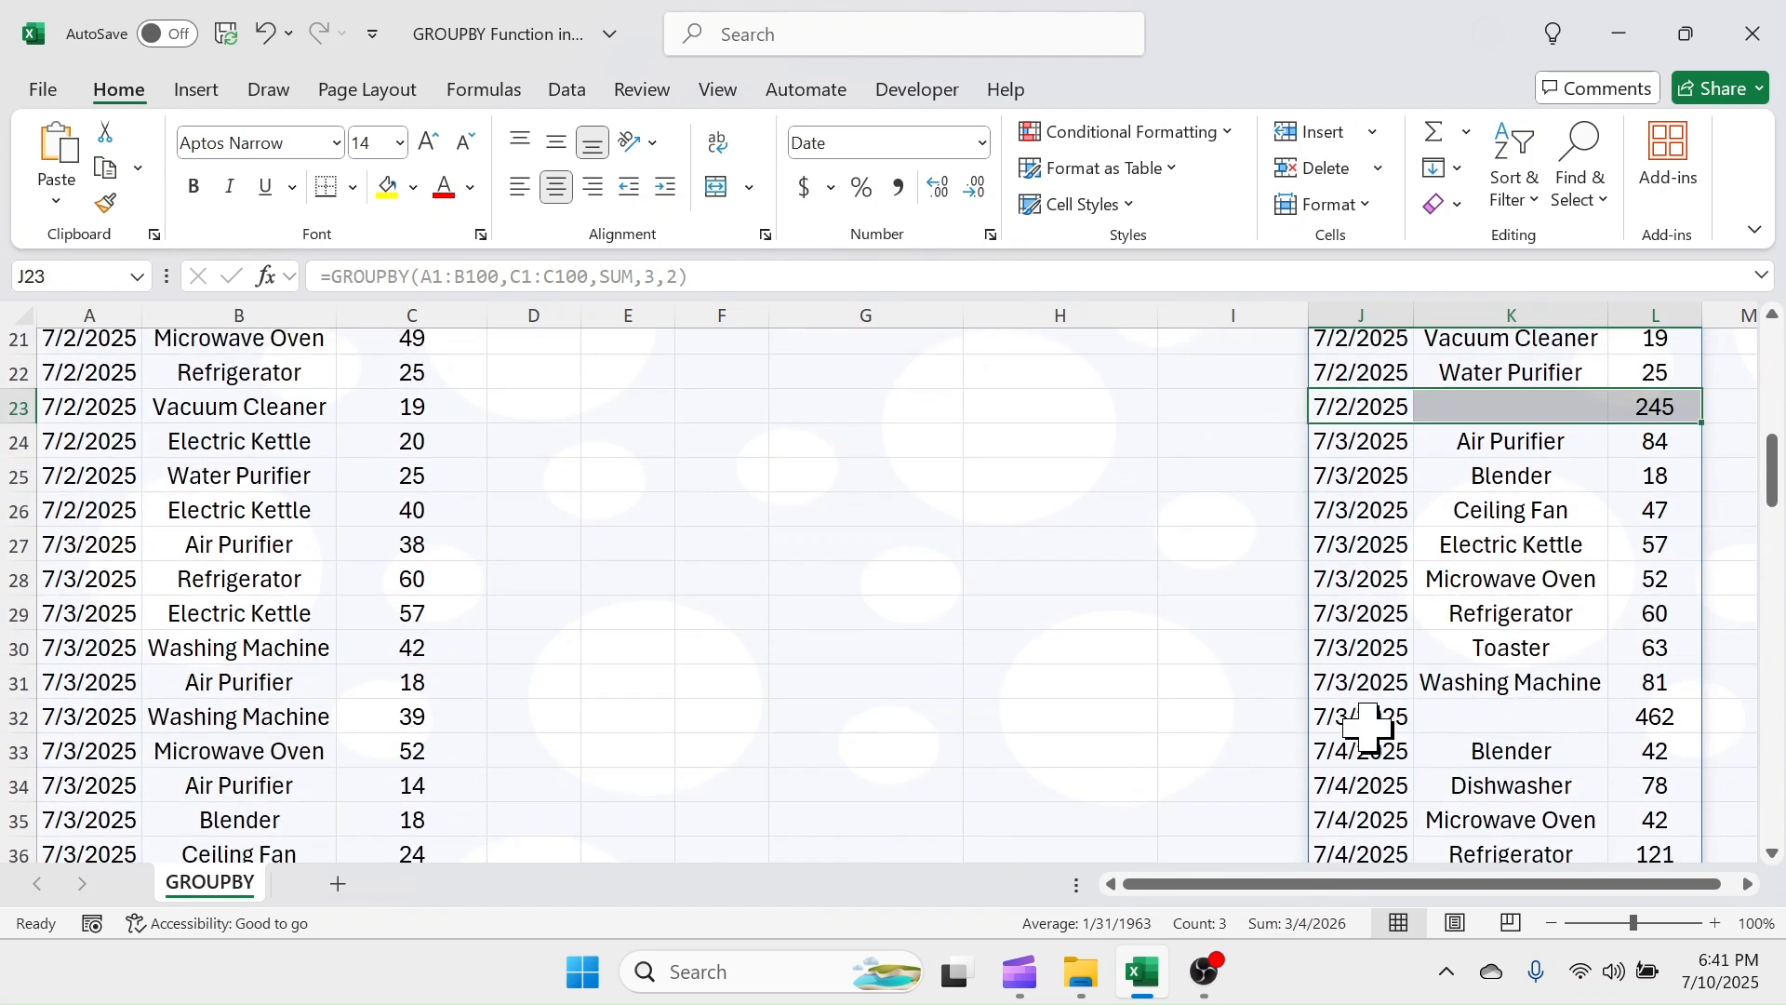
left_click_drag(1365, 717, 1535, 689)
scroll(1488, 651, "down", 4)
left_click_drag(1363, 581, 1536, 582)
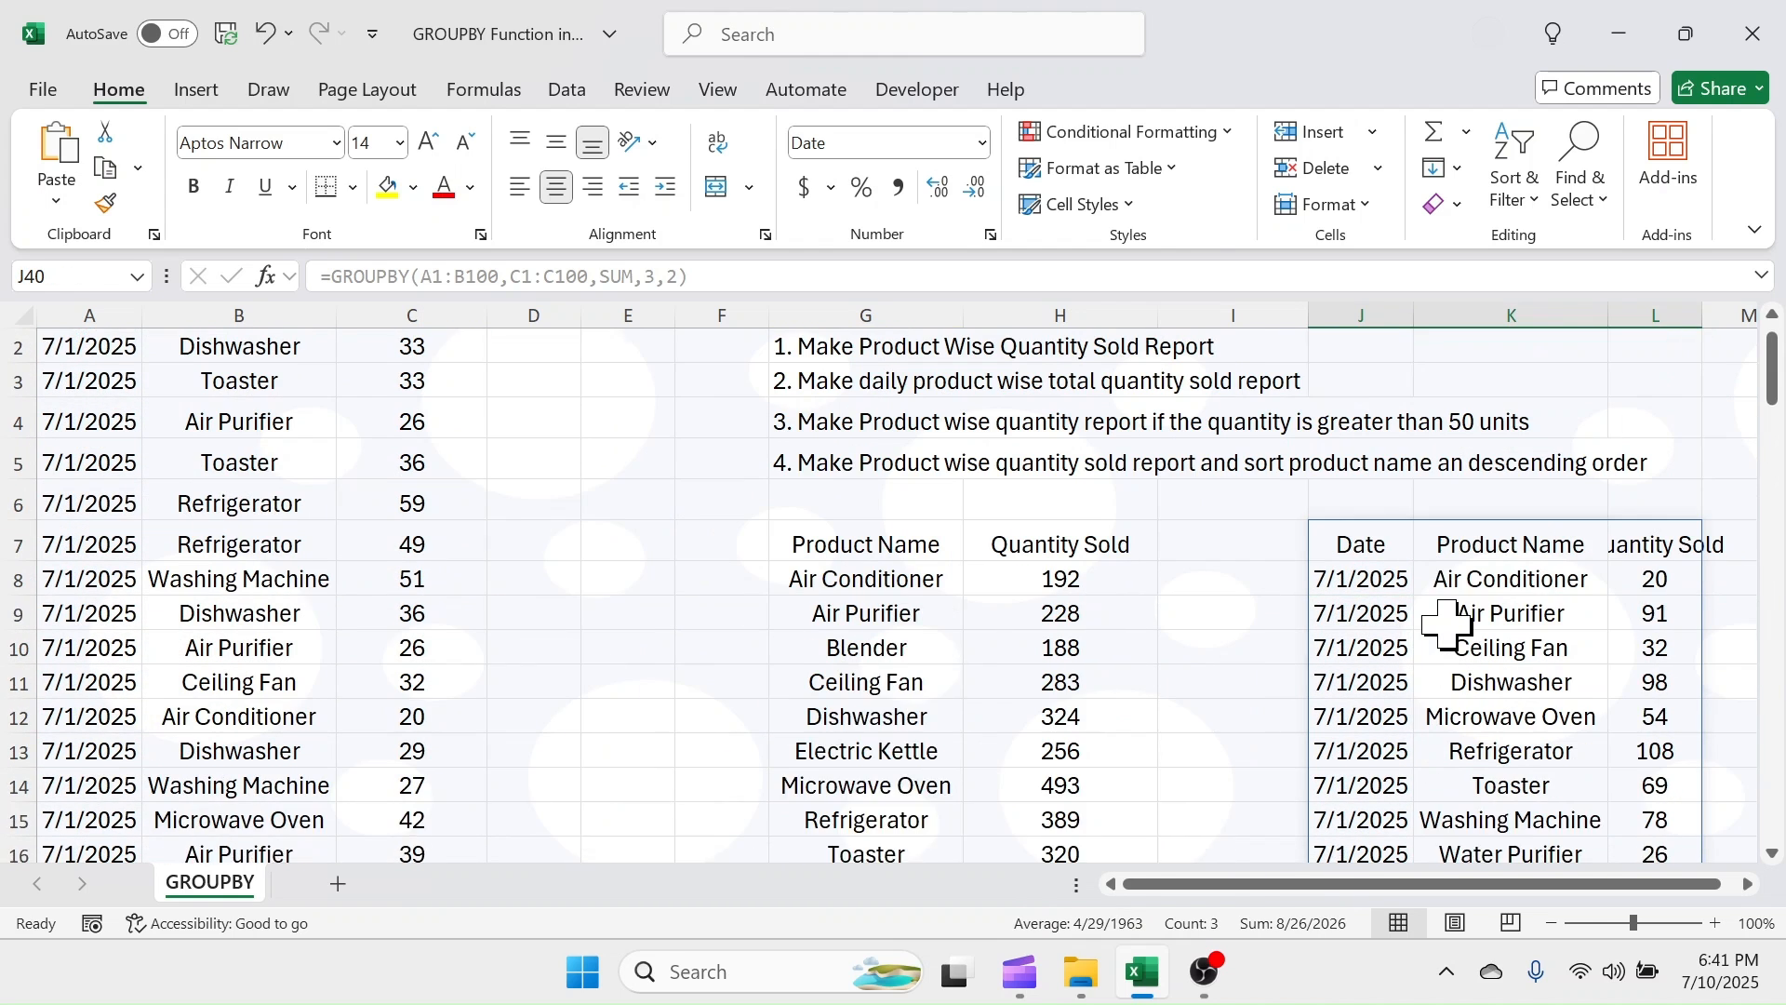
scroll(1437, 605, "up", 1)
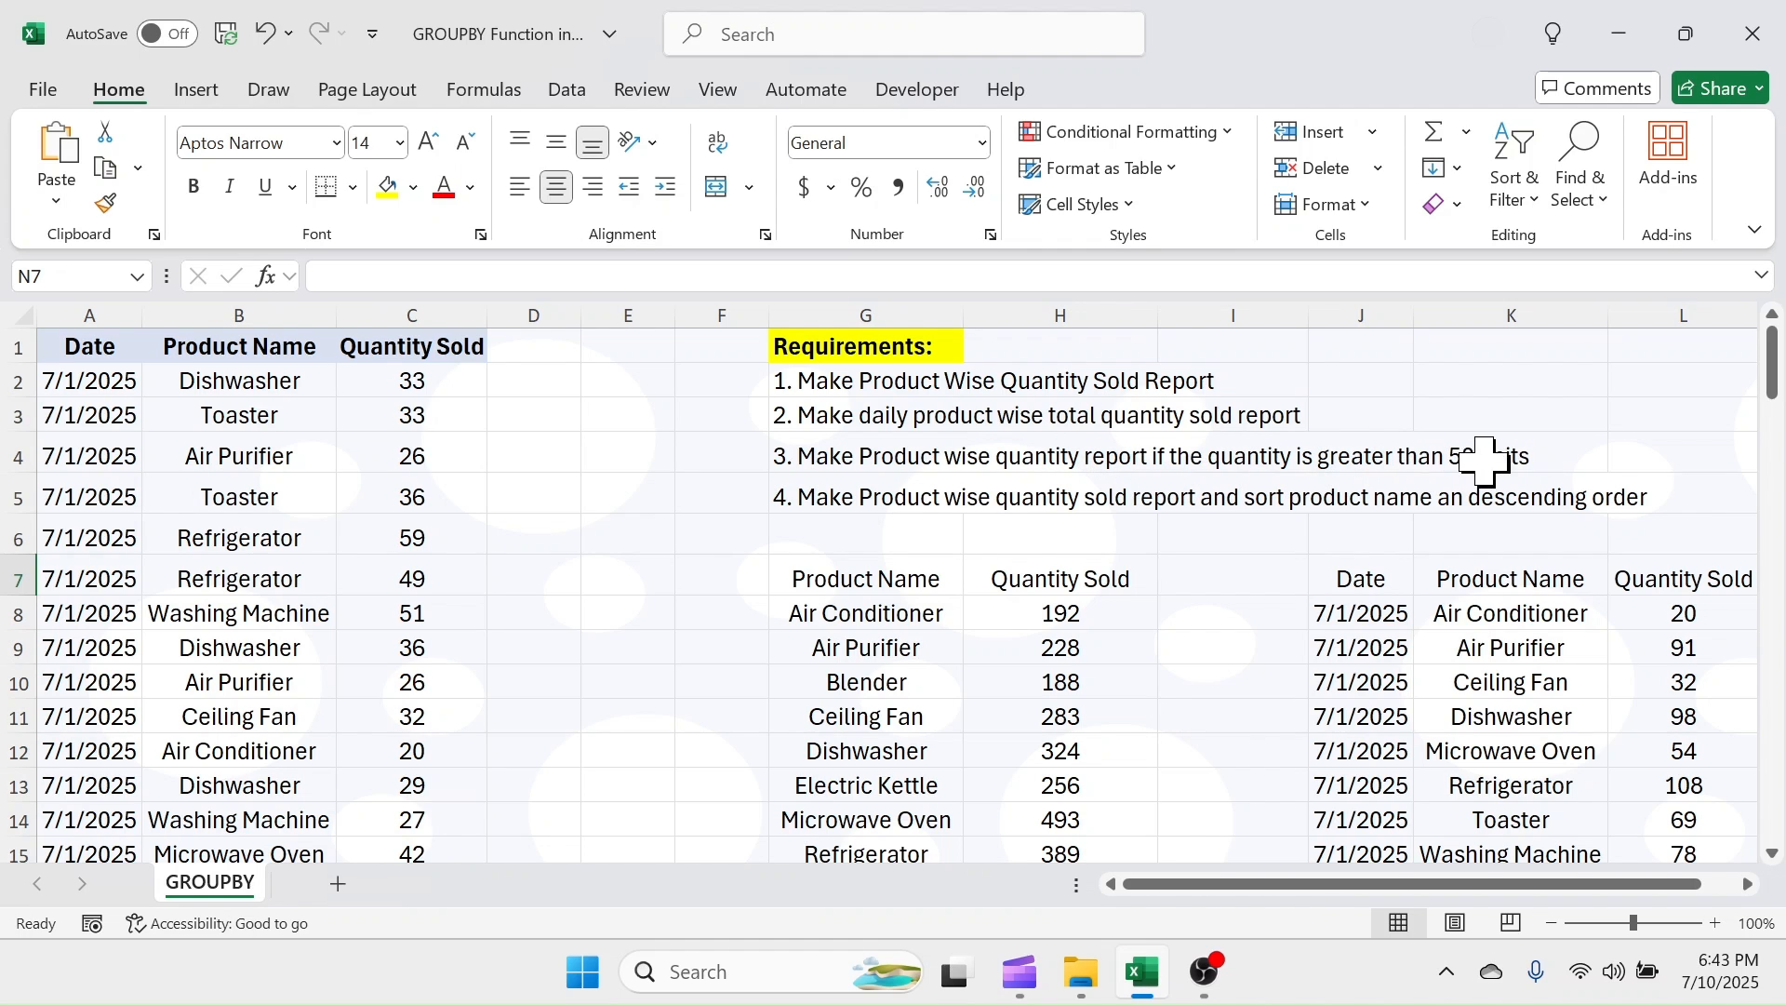
- Start a GROUPBY formula in cell N7 with the Product Name range B1:B100 as the row fields
left_click_drag(1319, 885, 1348, 913)
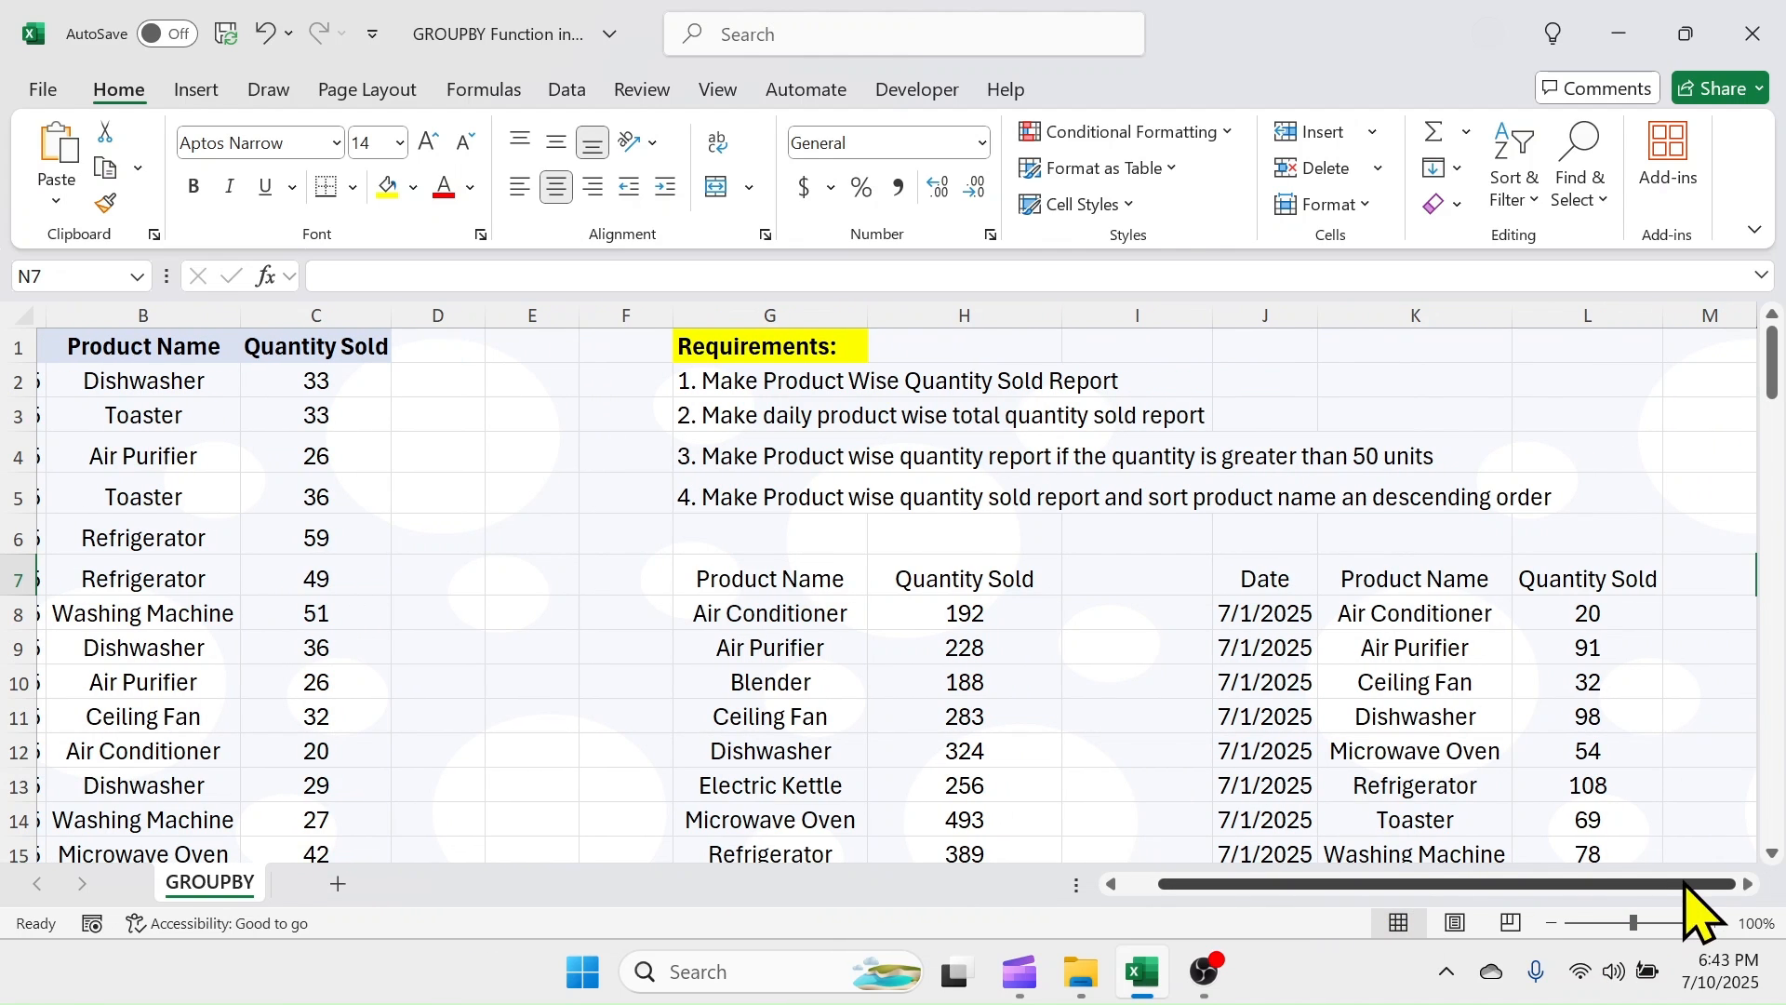
left_click(1748, 884)
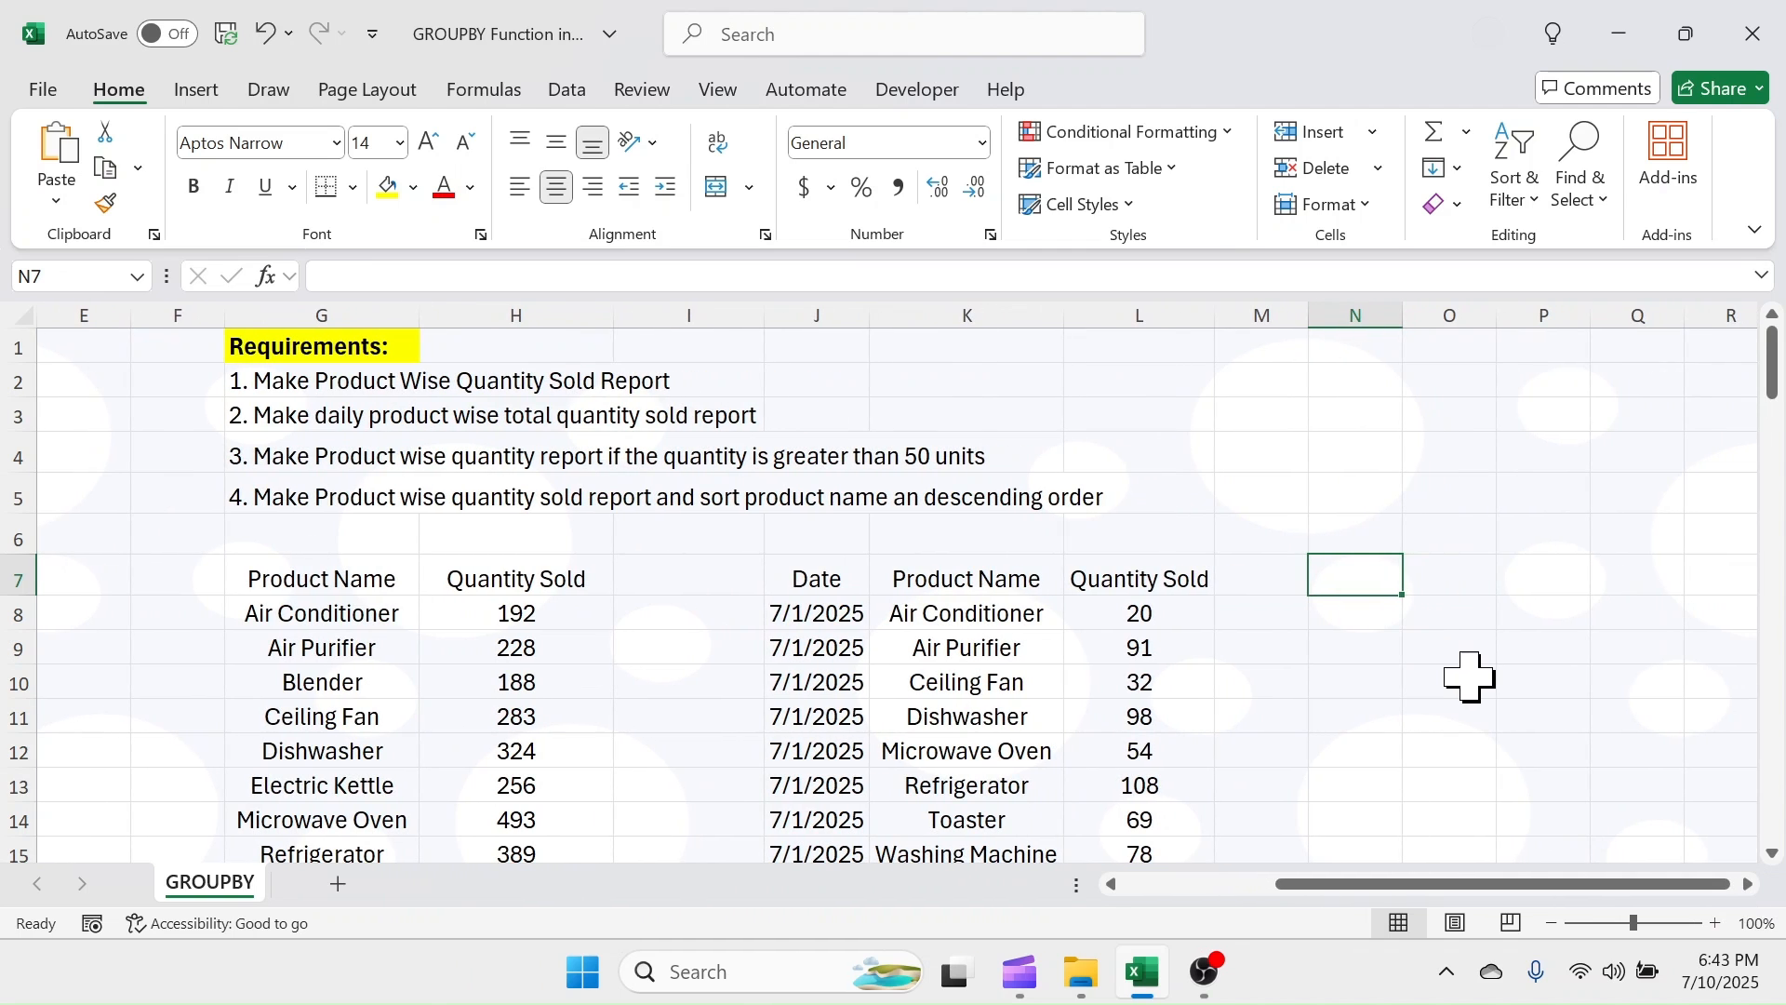
type("=GROU")
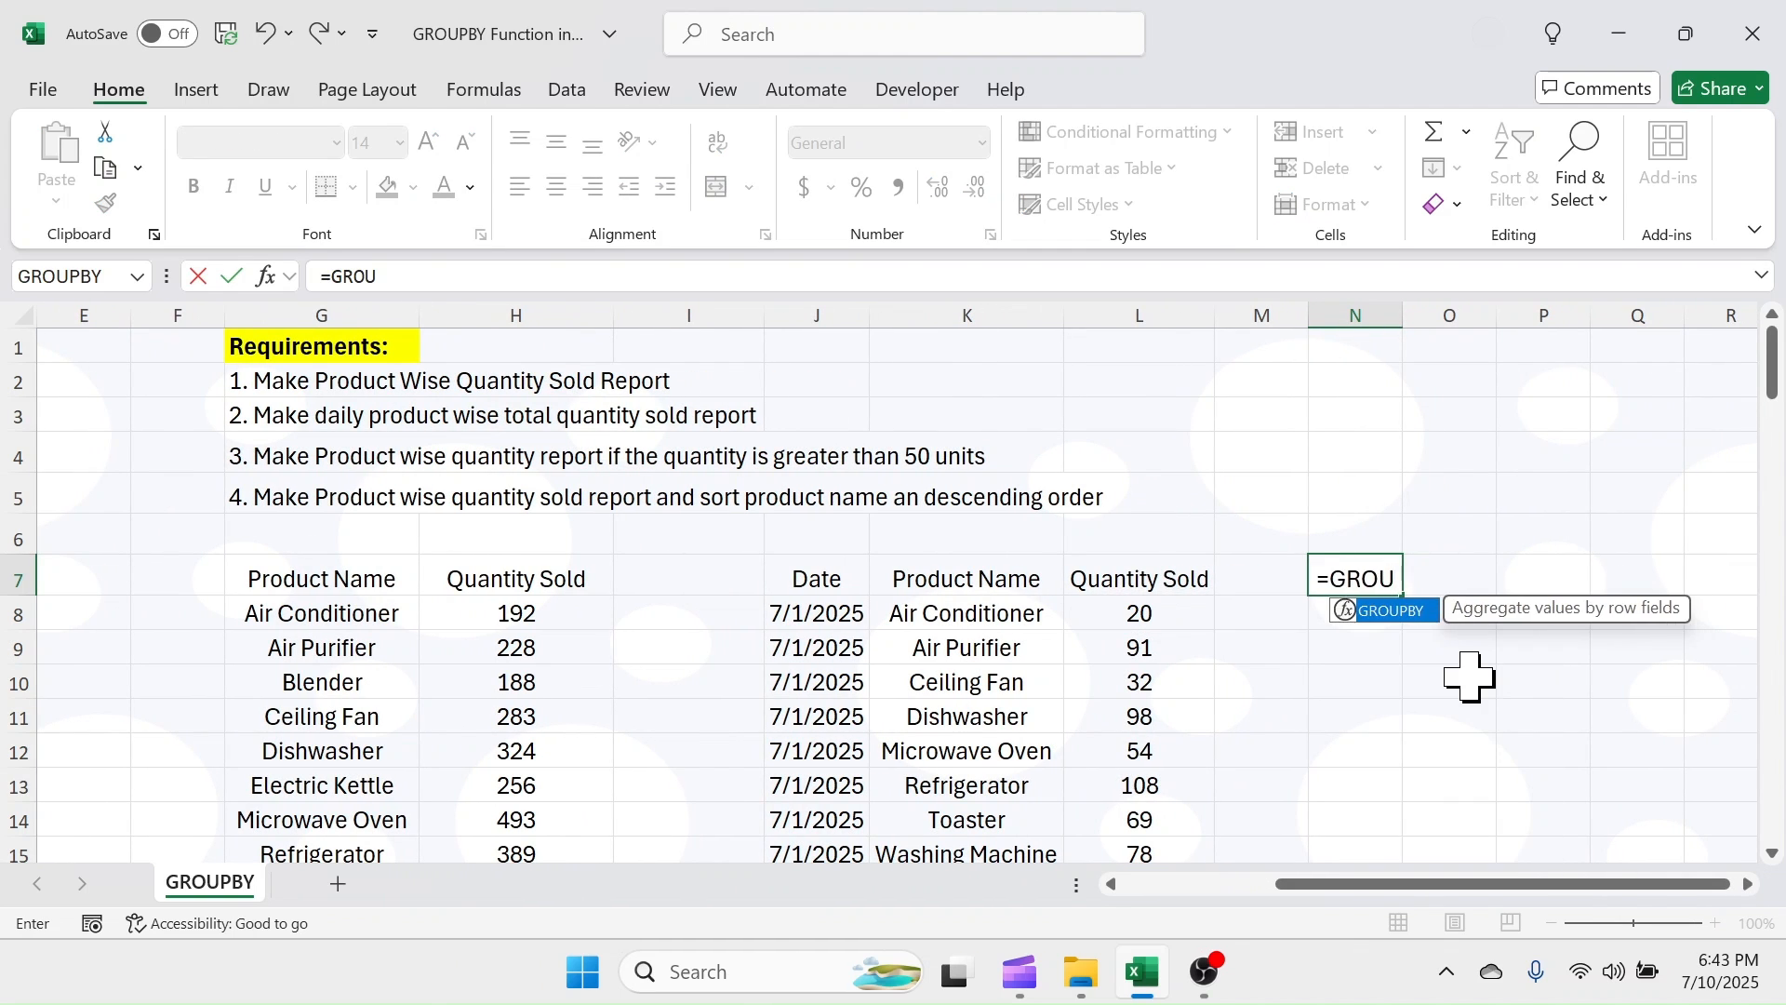
type("PBY(")
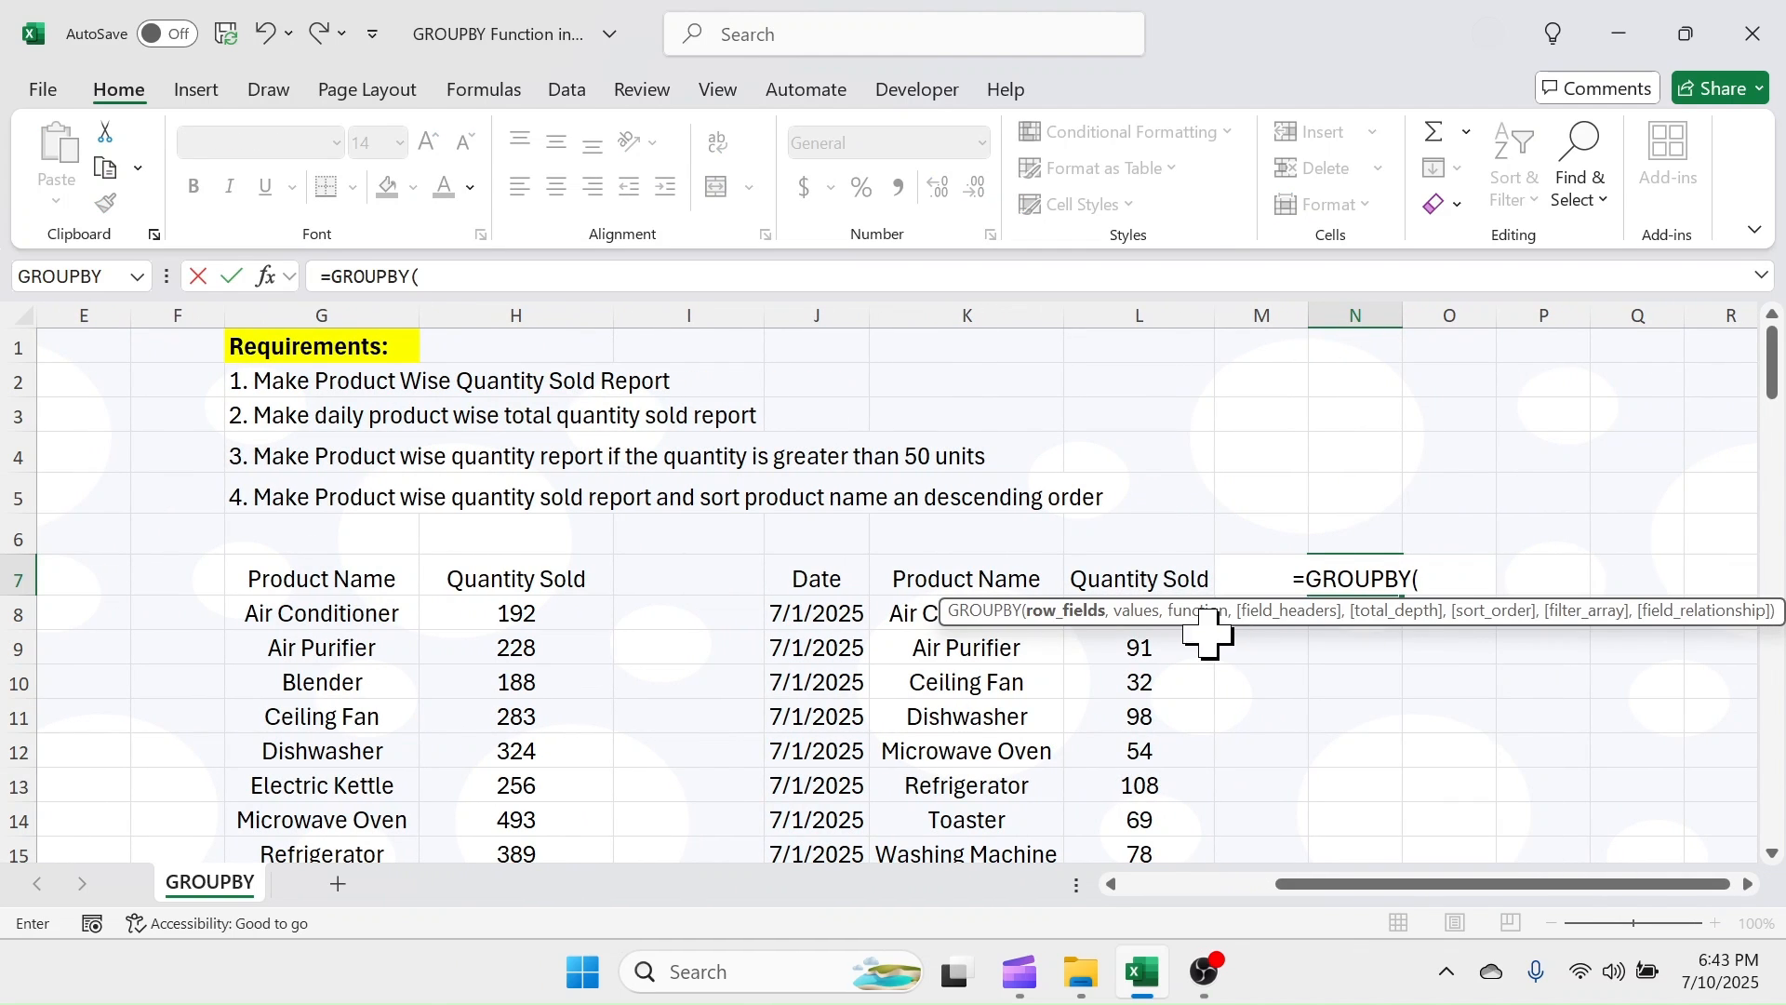
left_click_drag(1395, 886, 1244, 886)
left_click(251, 349)
key("ctrl+shift+Down")
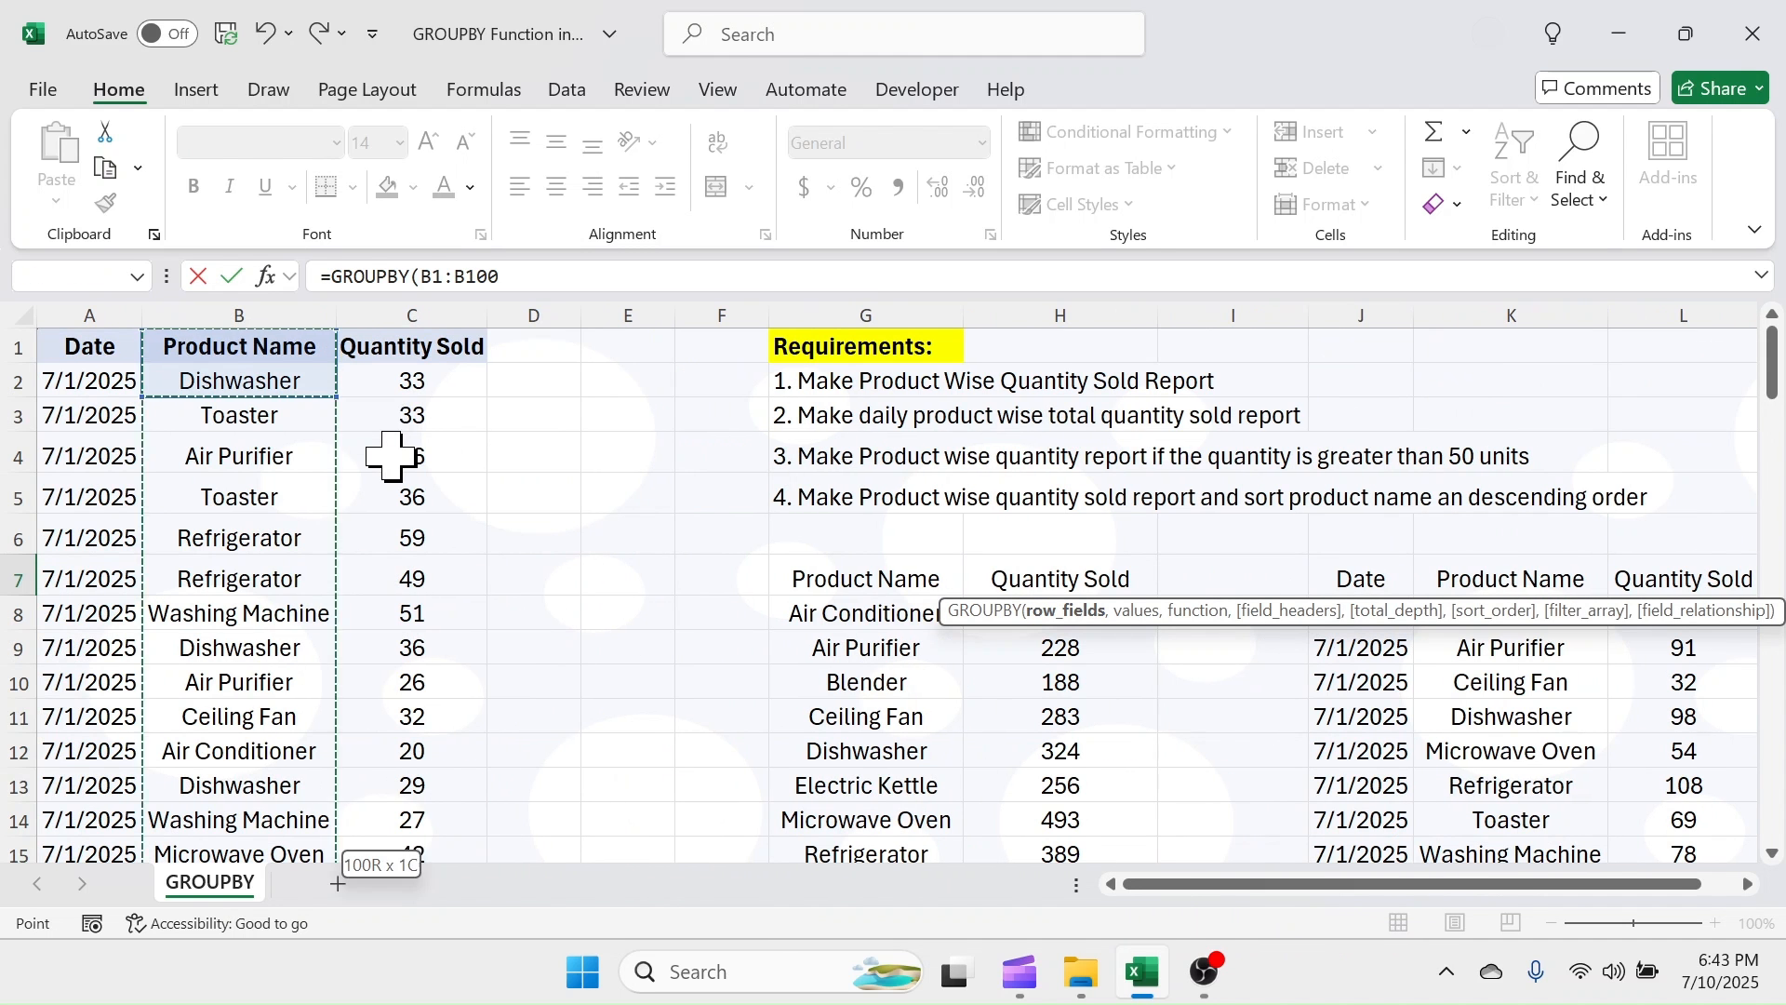
key("ctrl+BackSpace")
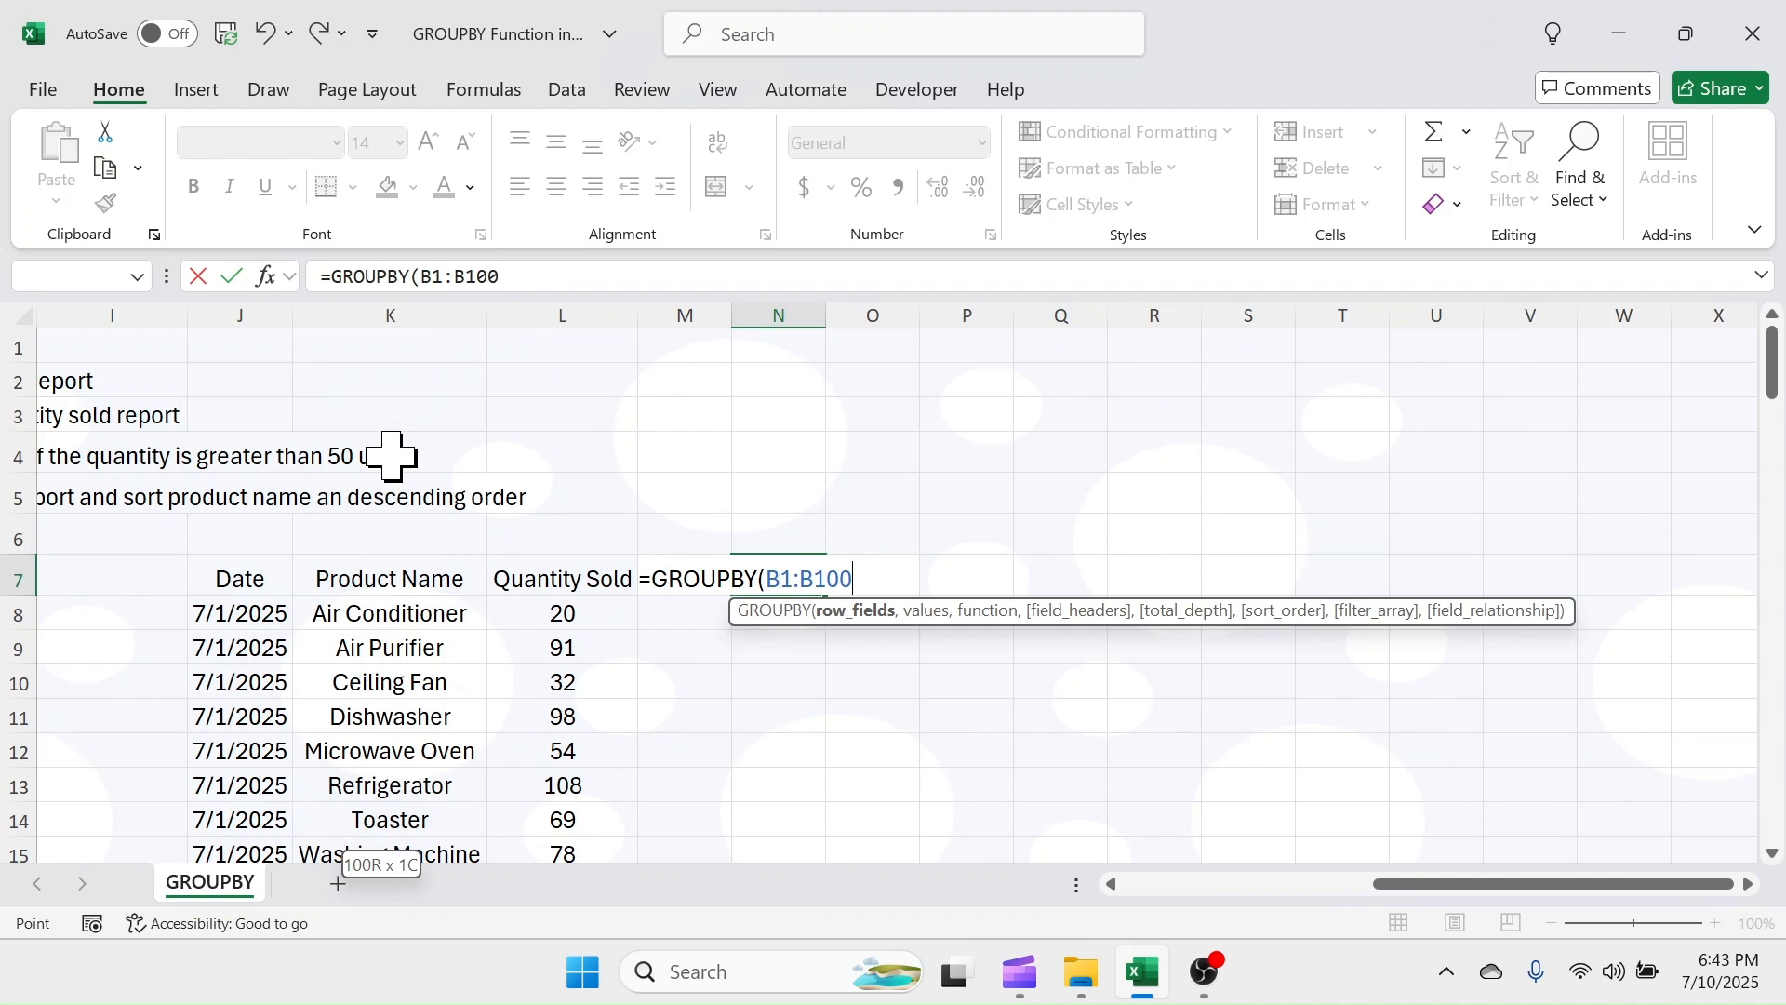
- Add the Quantity Sold range C1:C100 as values and SUM as the function to the N7 formula
type(",")
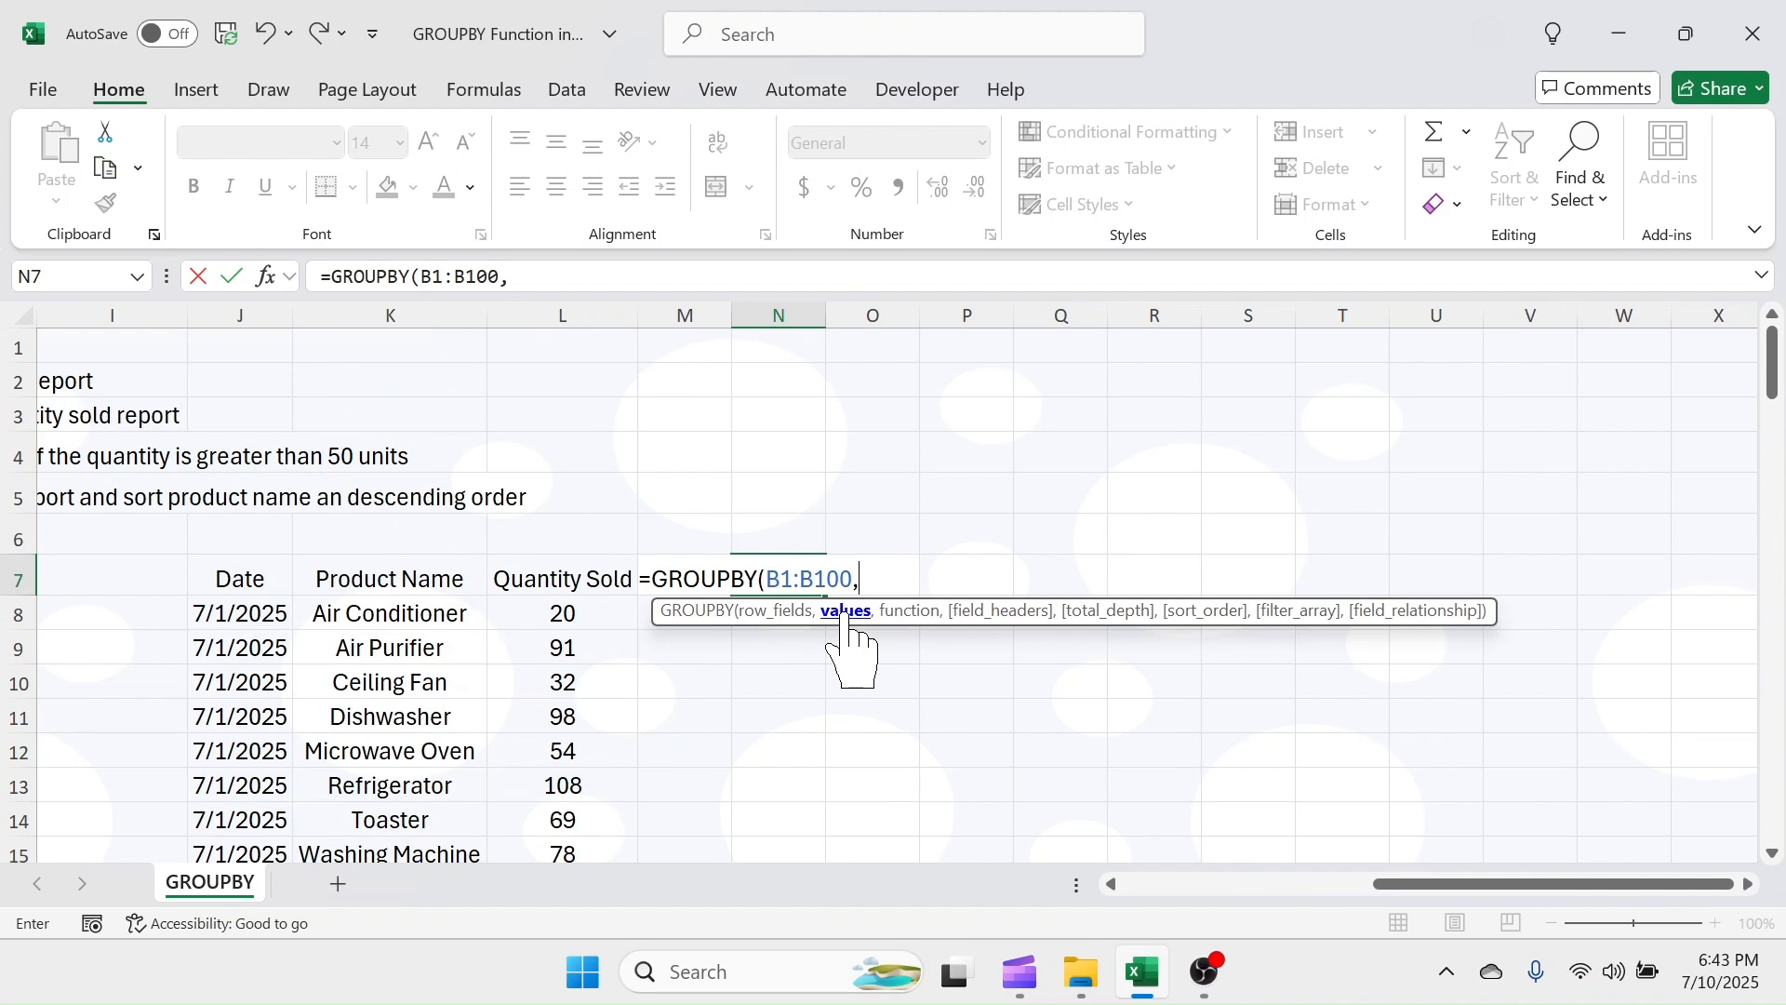
left_click_drag(1465, 888, 1200, 907)
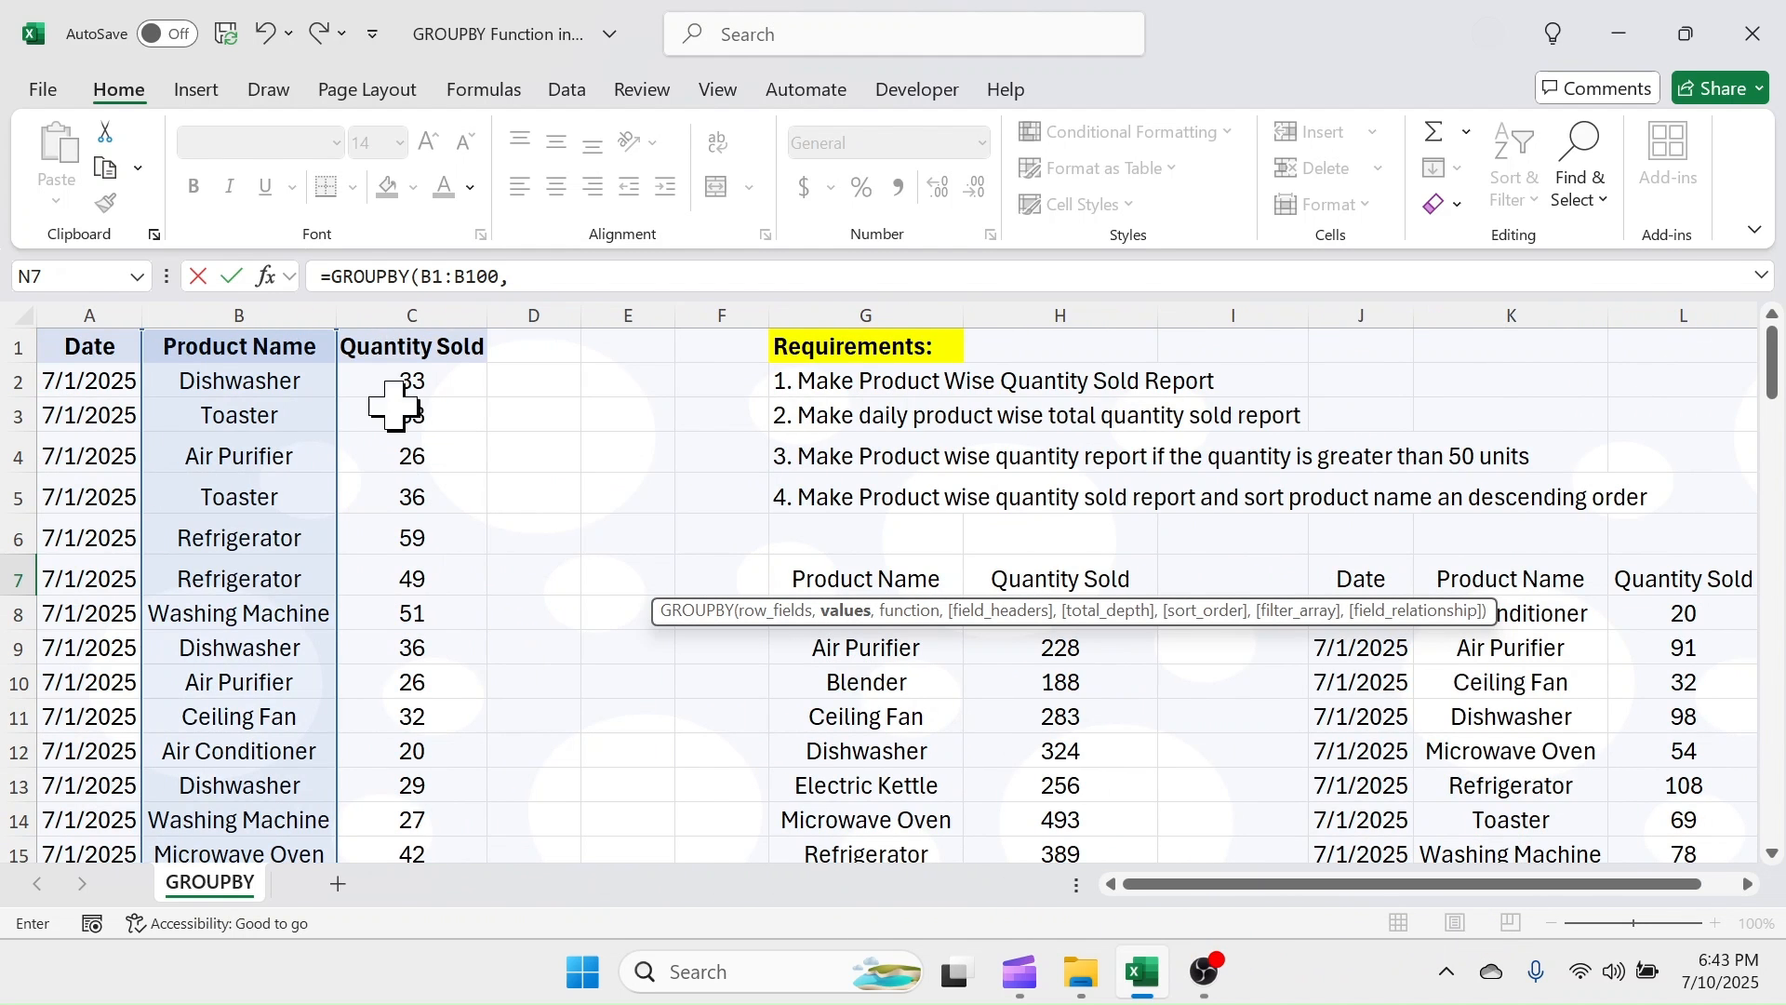
left_click(408, 351)
key("ctrl+shift+Down")
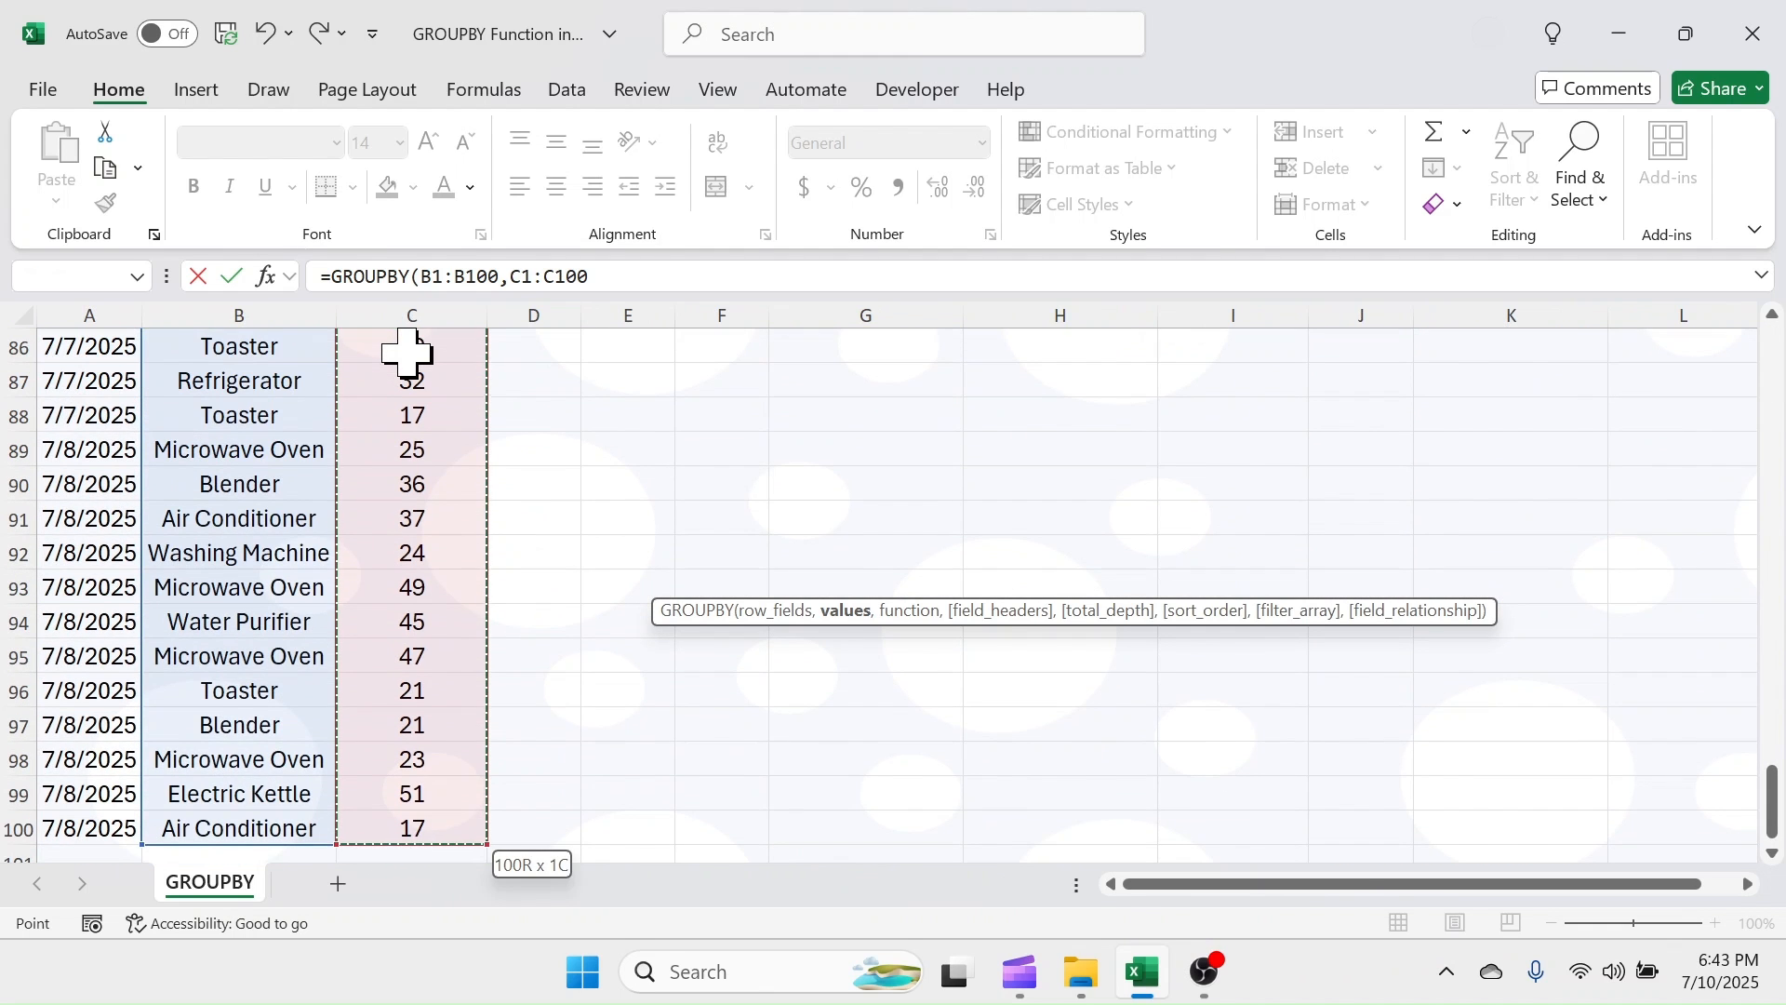
type(",")
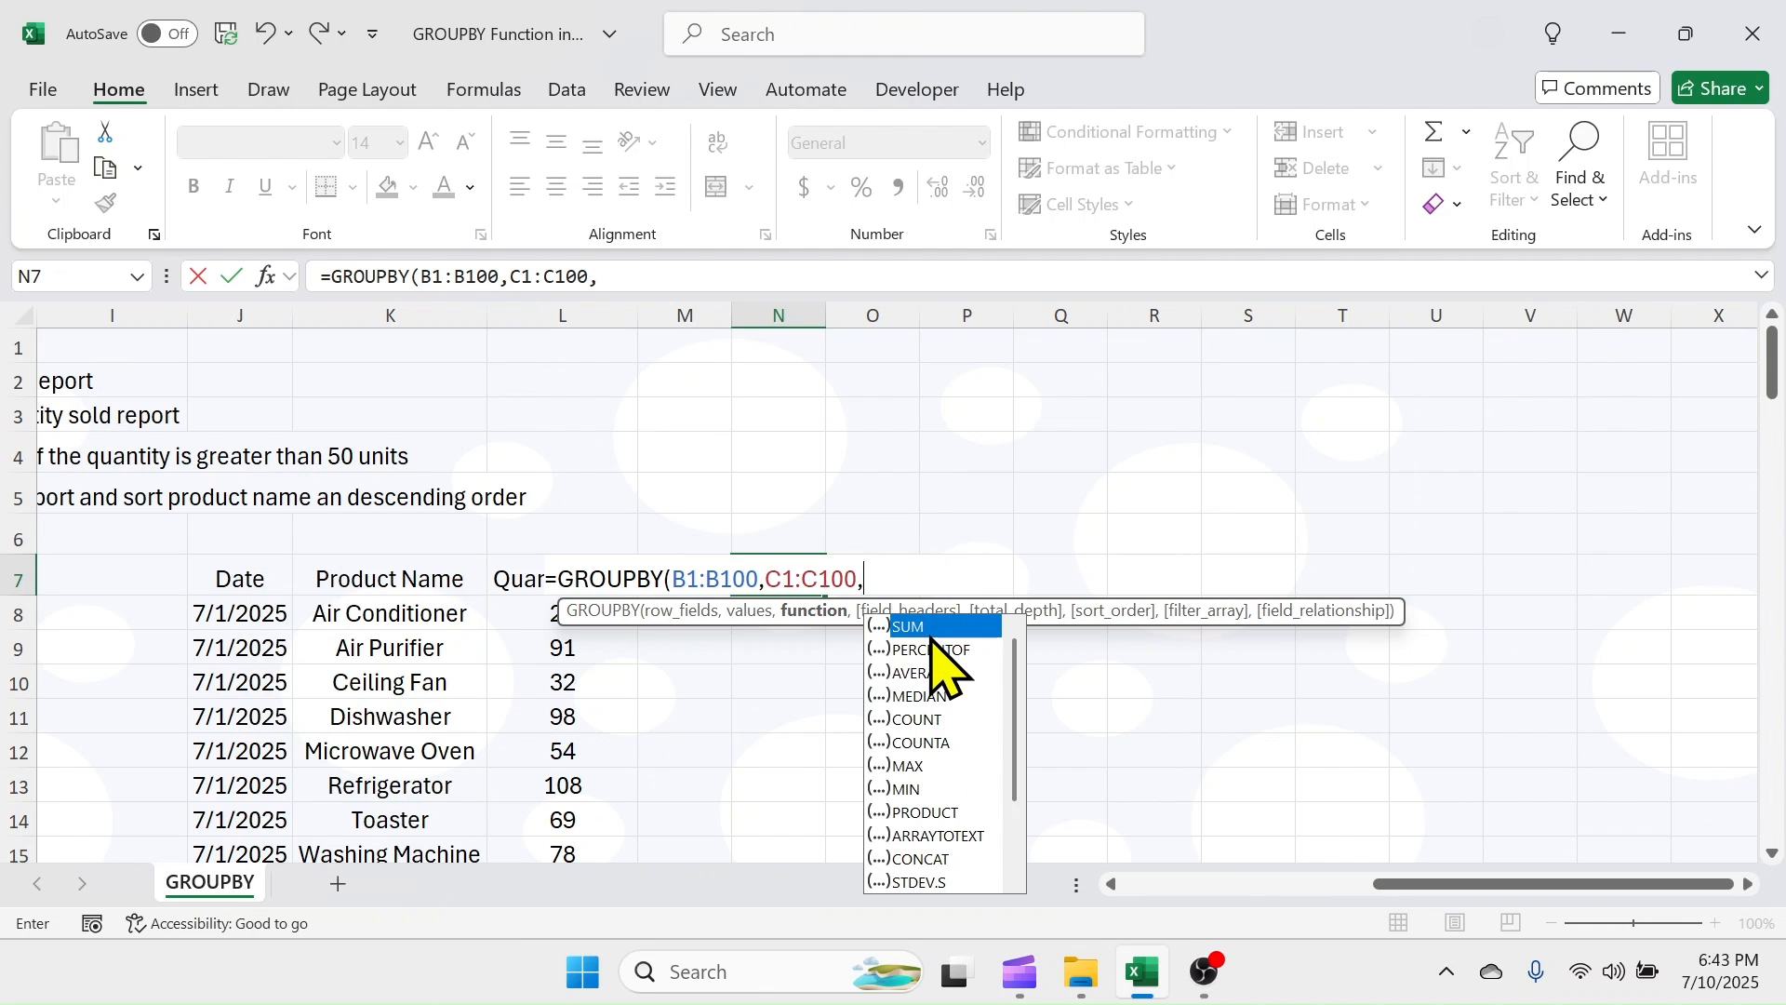
double_click(924, 626)
- Set field_headers to 3 (Yes and show) in the N7 formula, leaving total_depth and sort_order empty
type(",")
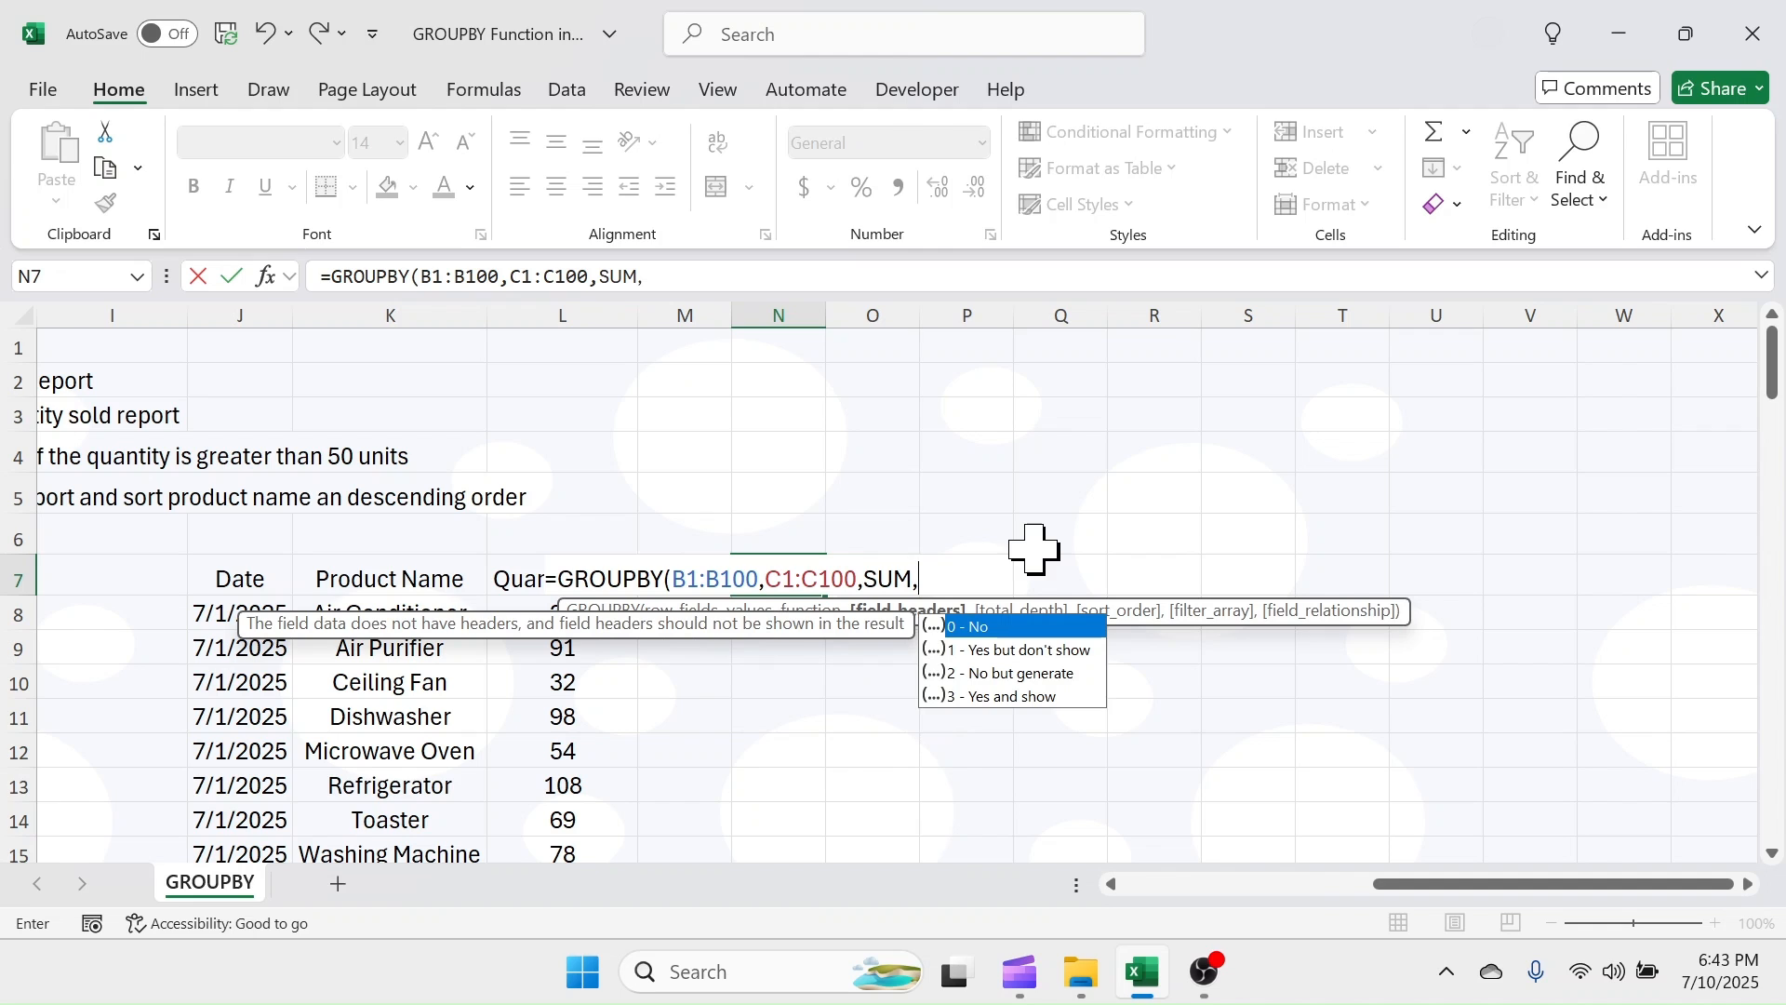
left_click(1016, 698)
double_click(1016, 698)
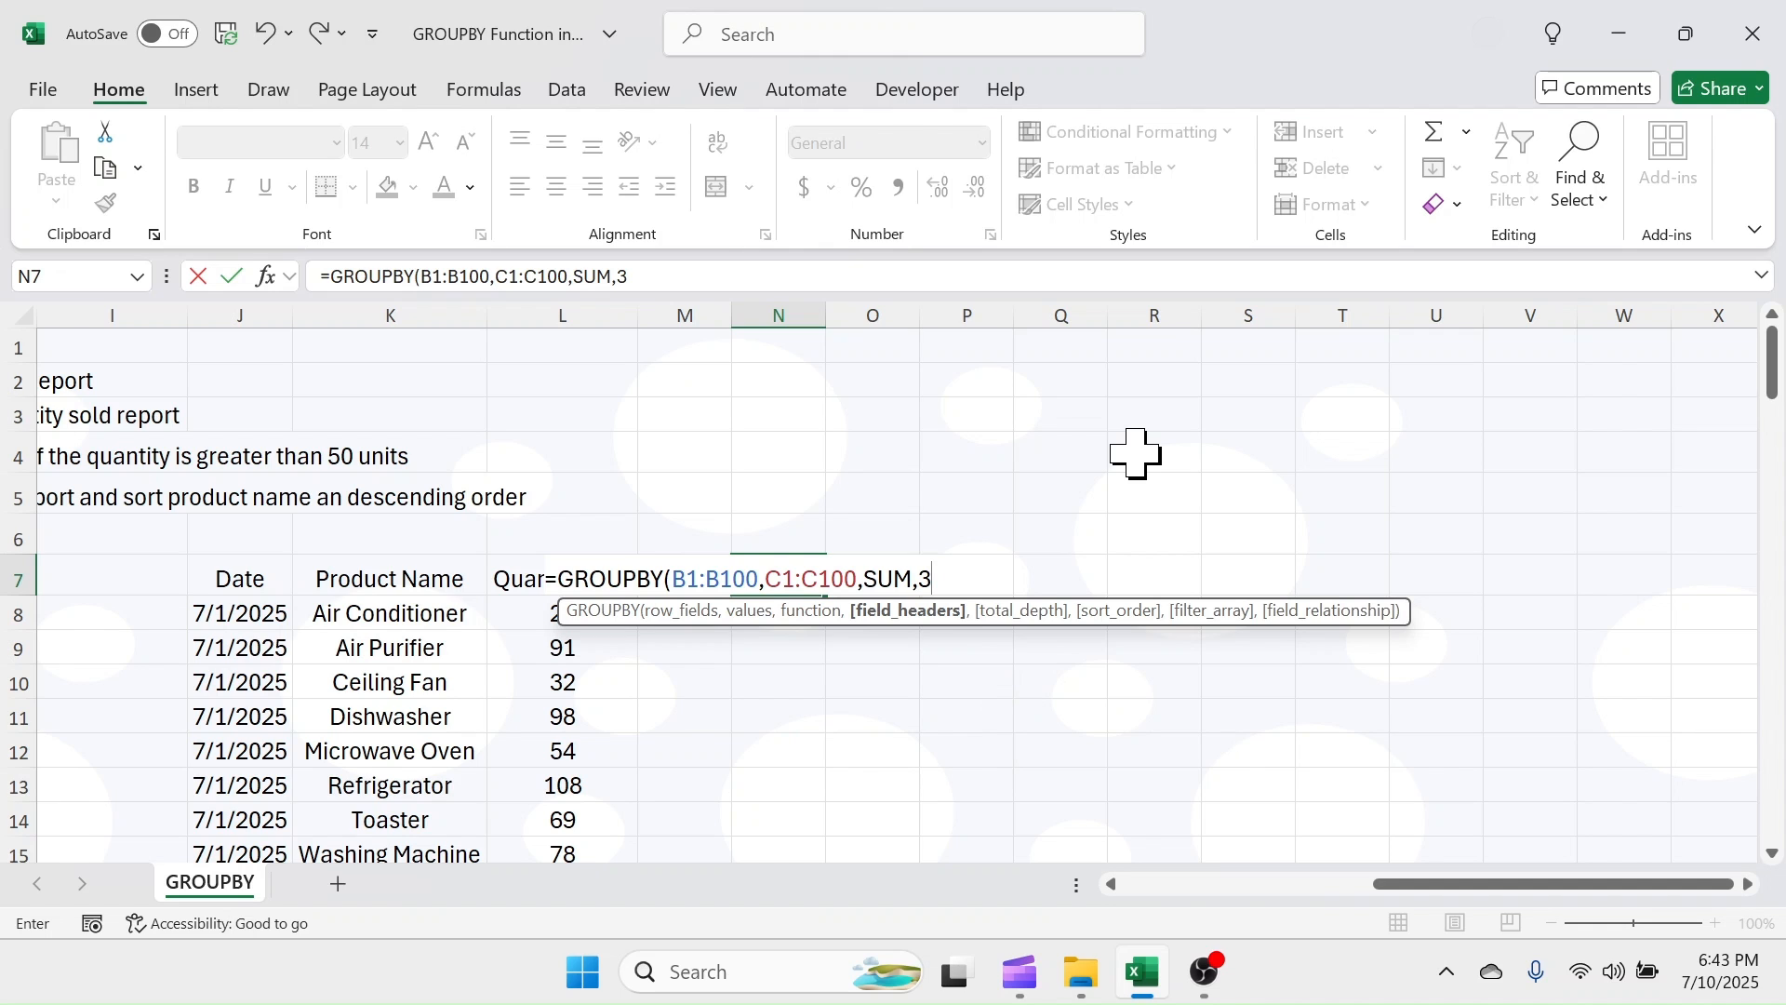
type(",,,")
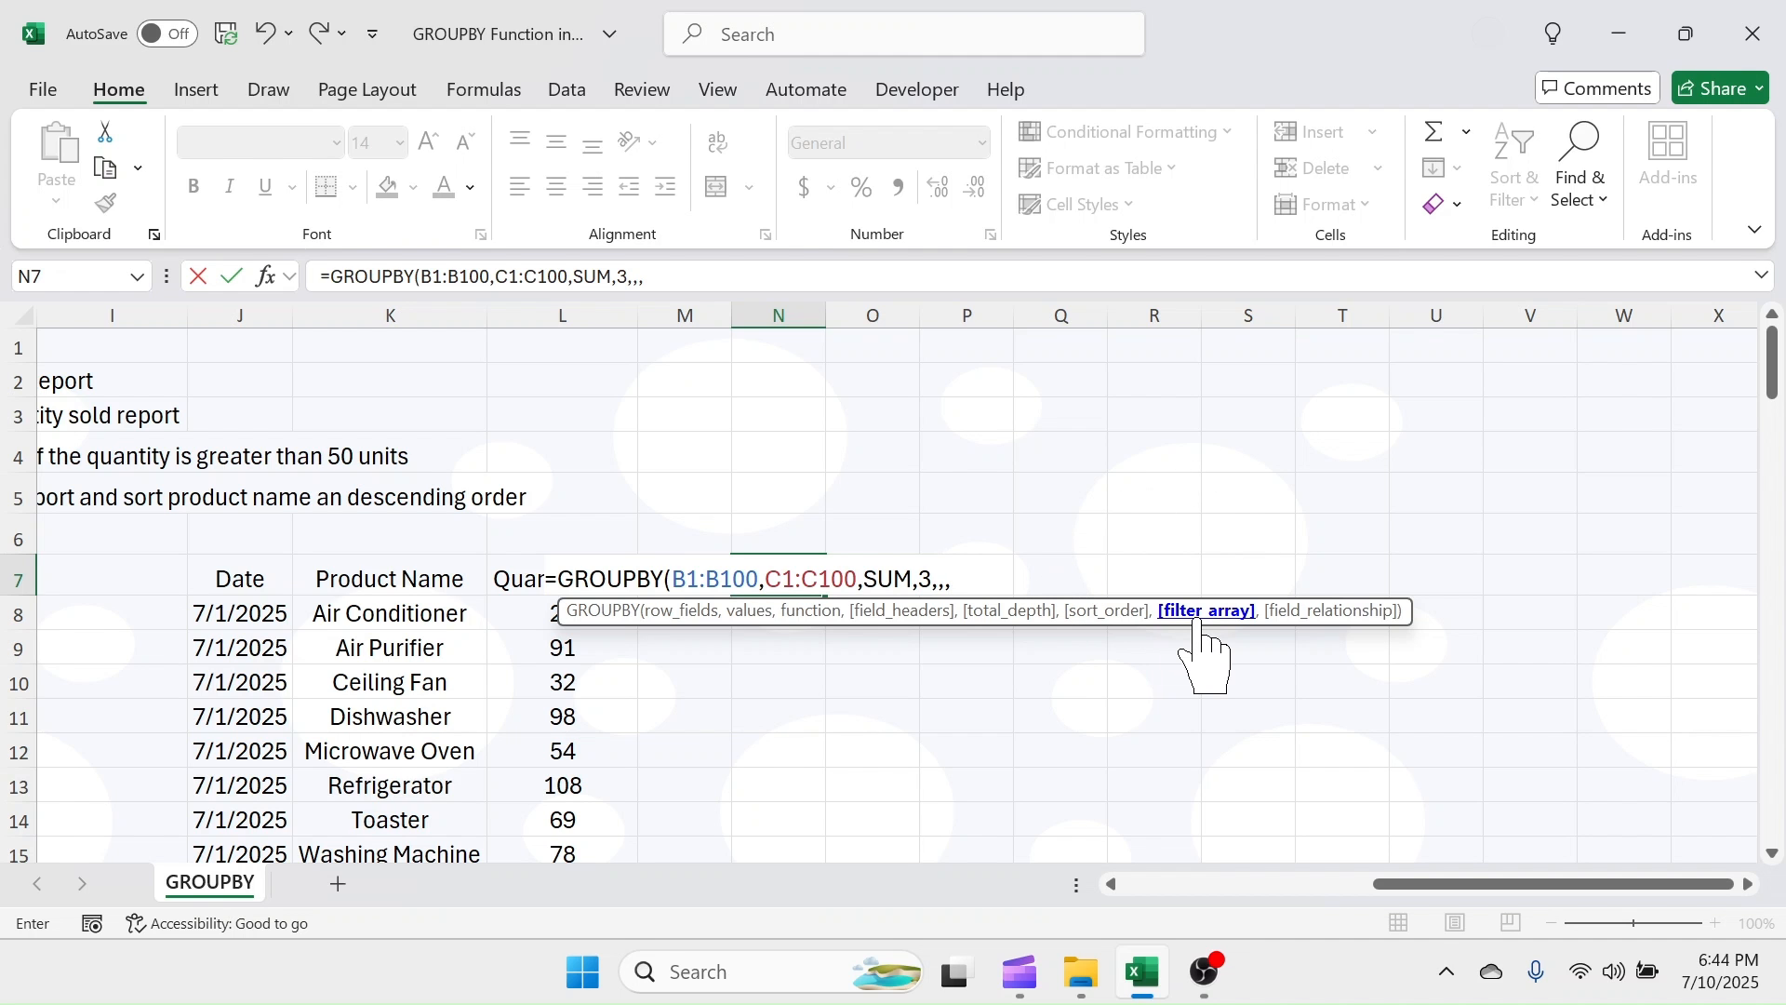
- Enter C1:C100>50 as the filter_array argument and complete the N7 formula
left_click_drag(1423, 886, 1149, 885)
left_click(428, 352)
key("shift+Down")
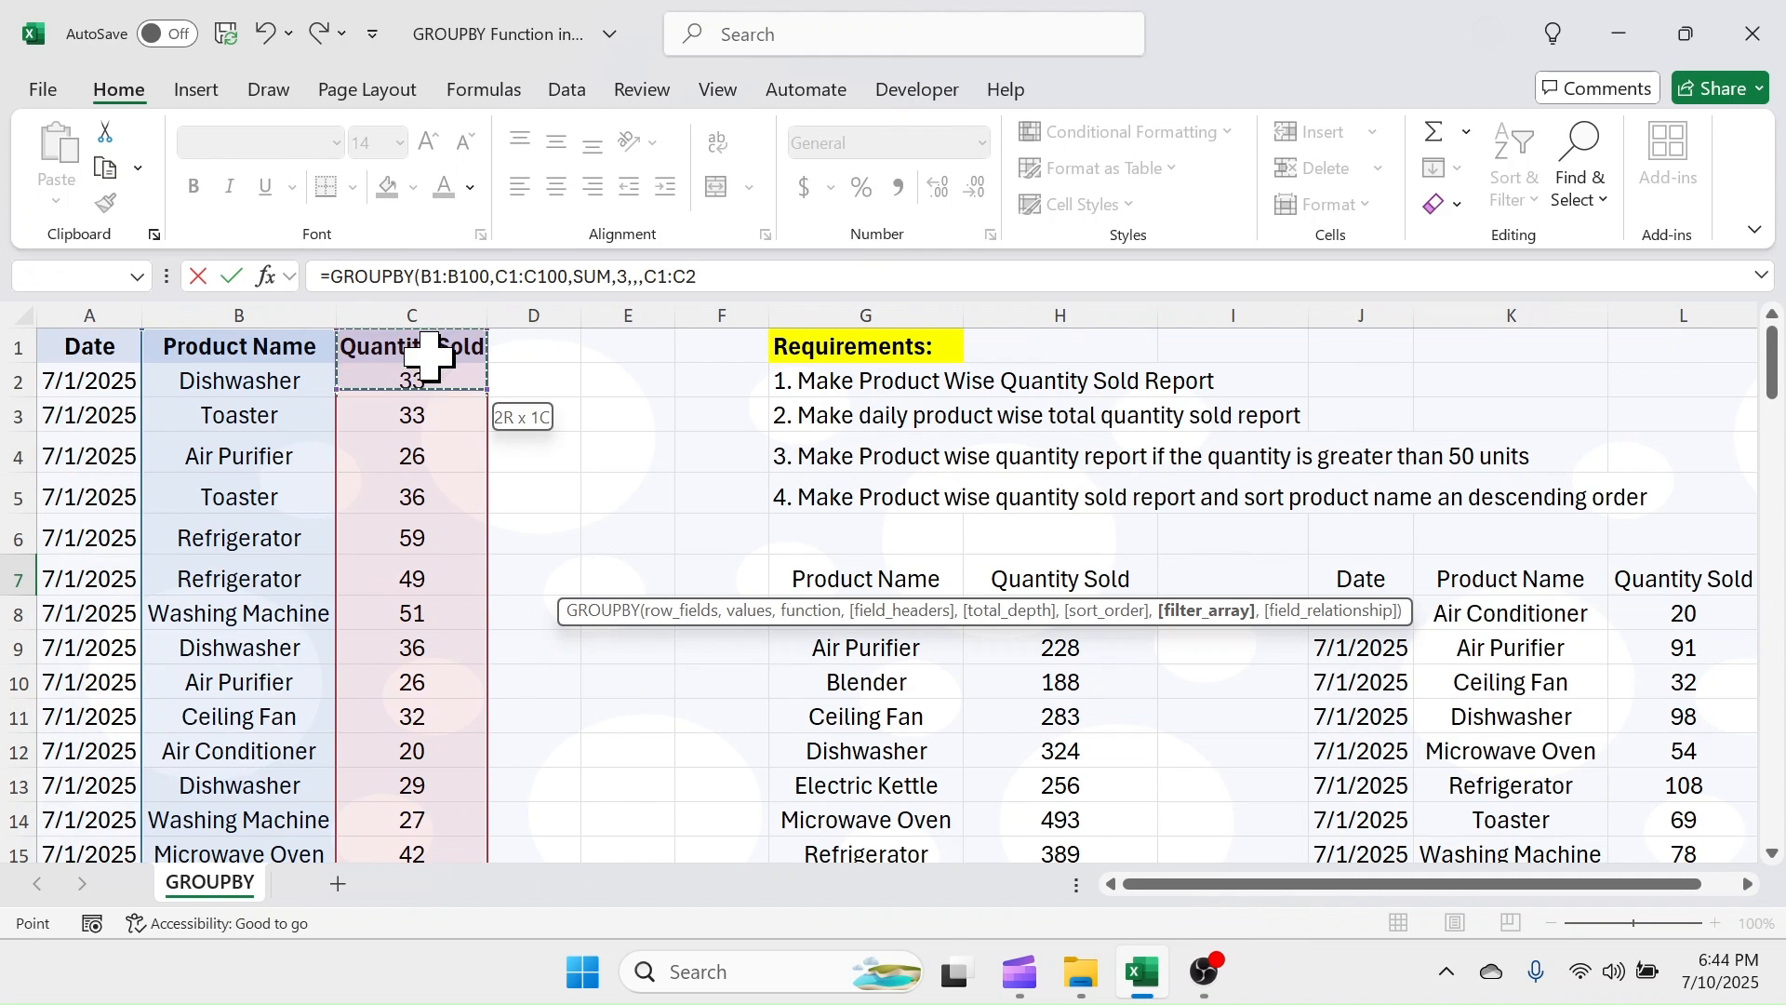
key("ctrl+shift+Down")
key("ctrl+BackSpace")
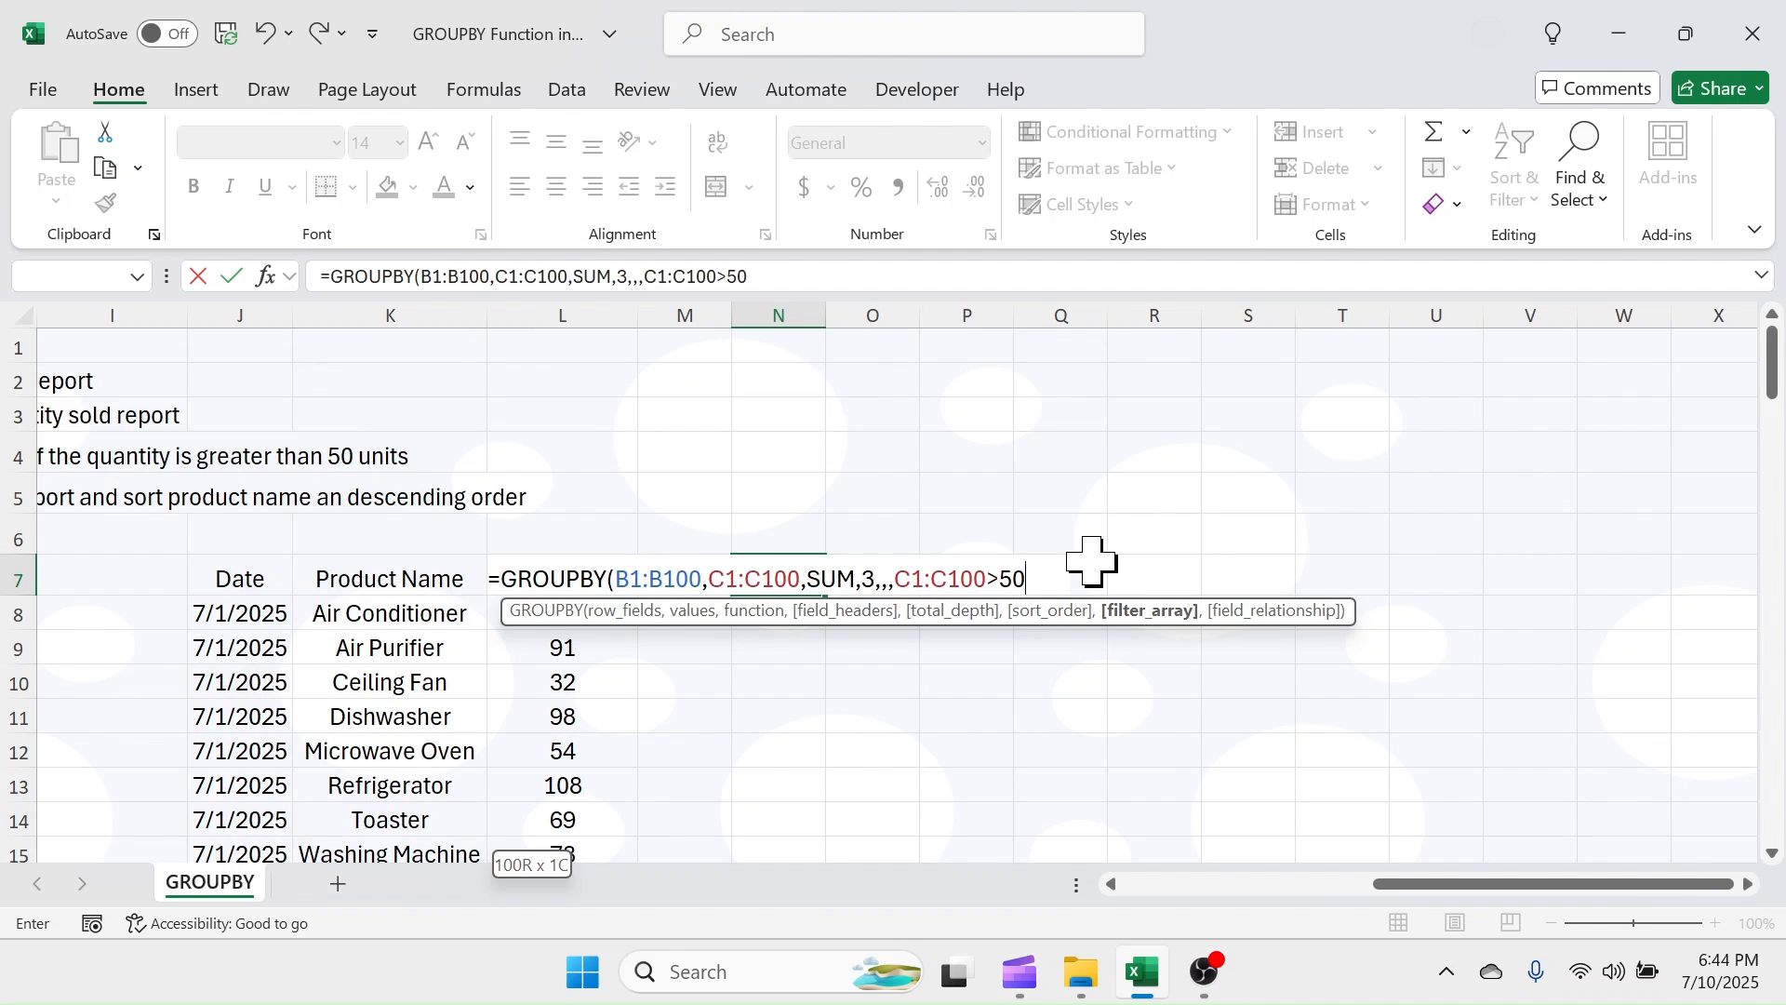
type(")")
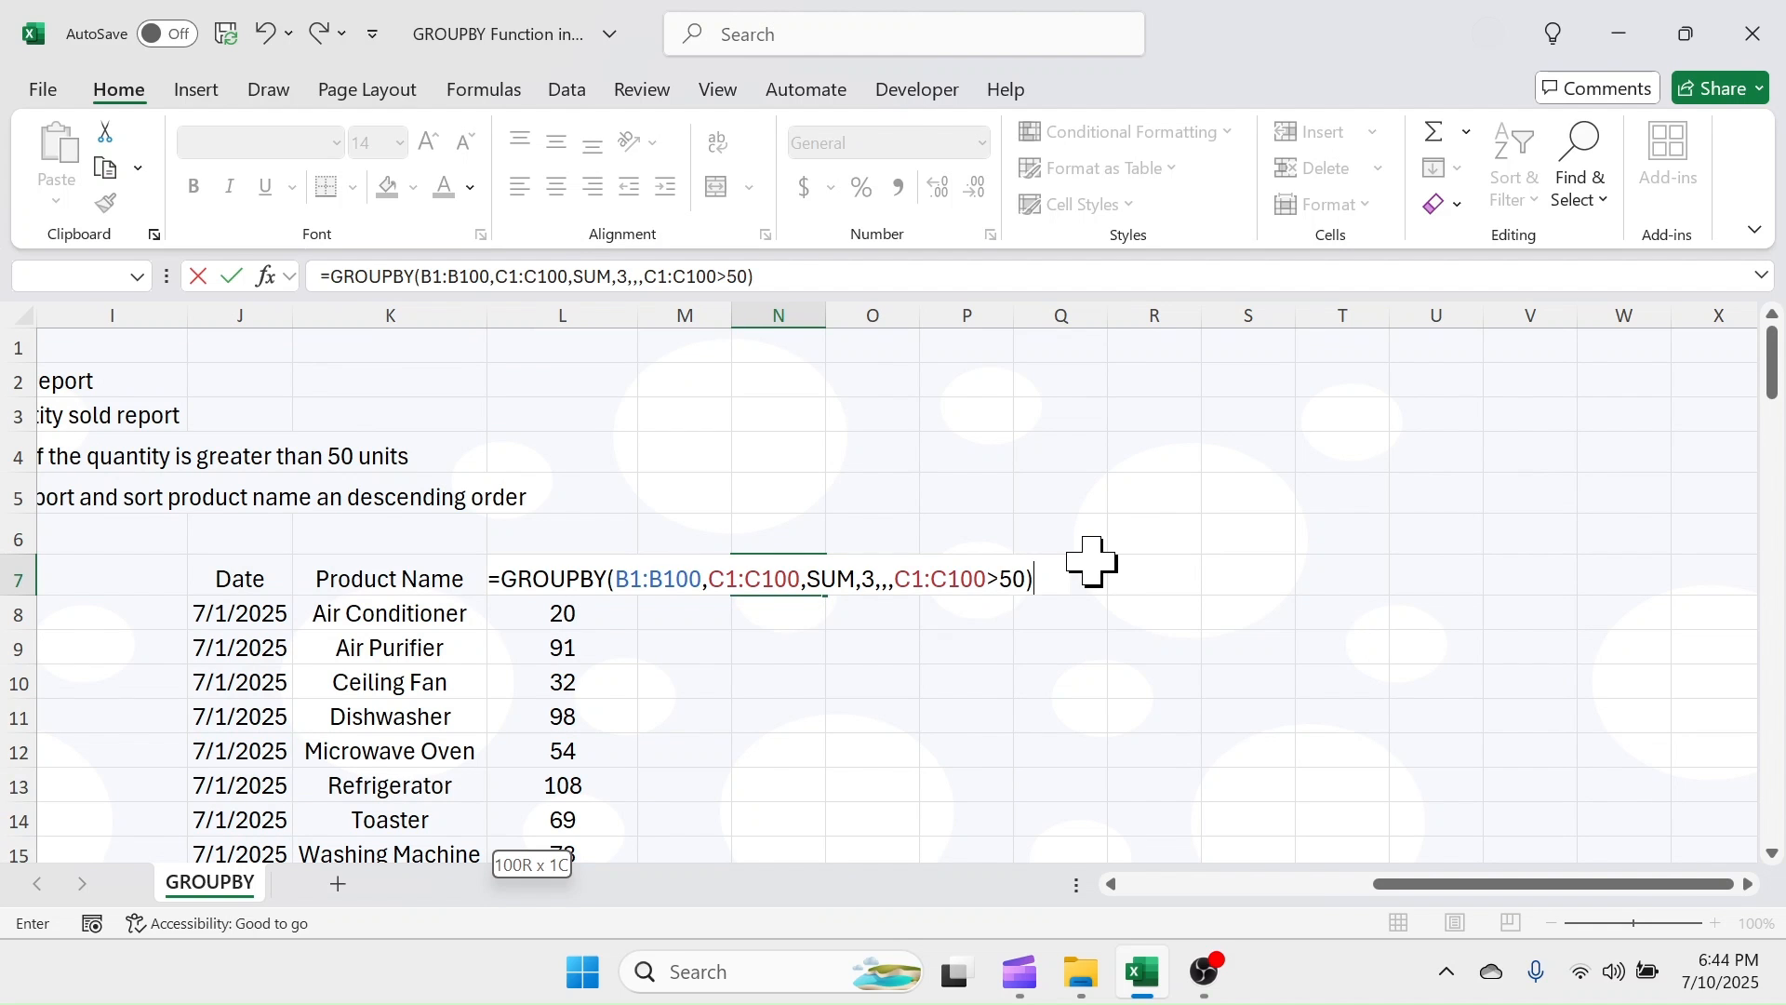
key("Return")
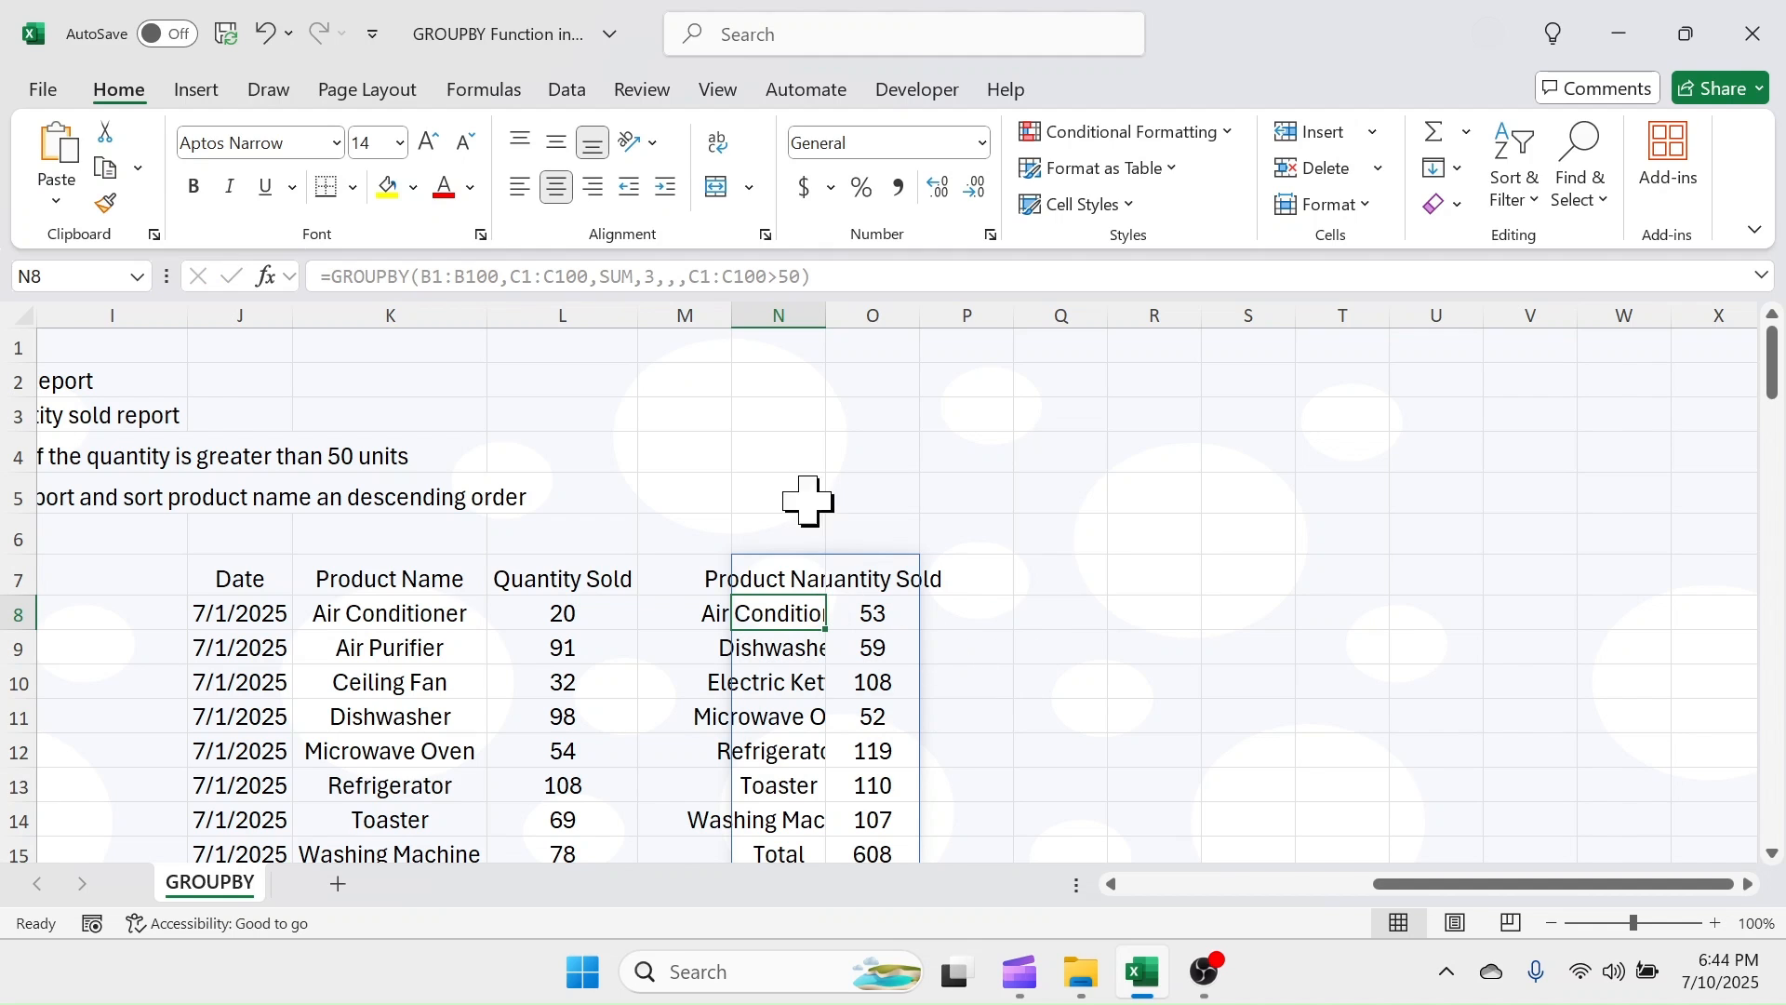
- Autofit columns N and O to the product names and quantities of the filtered report
double_click(826, 315)
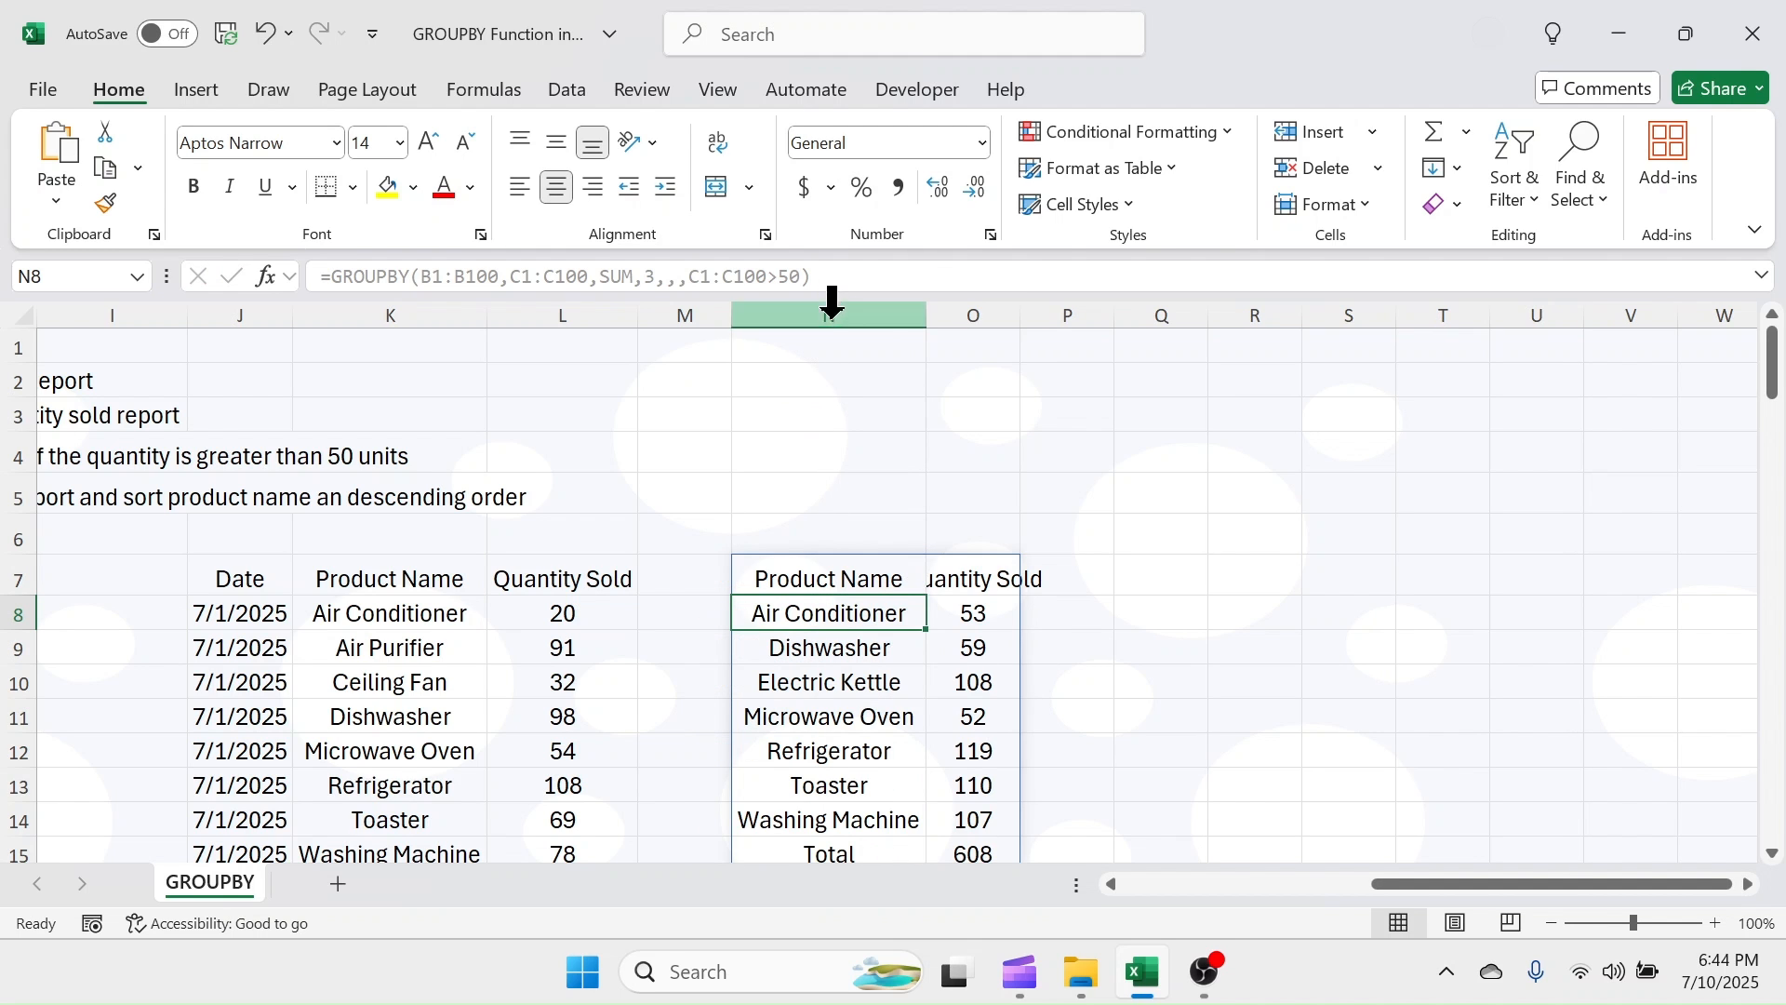
double_click(1021, 315)
mouse_move(1774, 386)
left_mouse_down()
mouse_move(1778, 428)
mouse_move(1779, 391)
left_mouse_up()
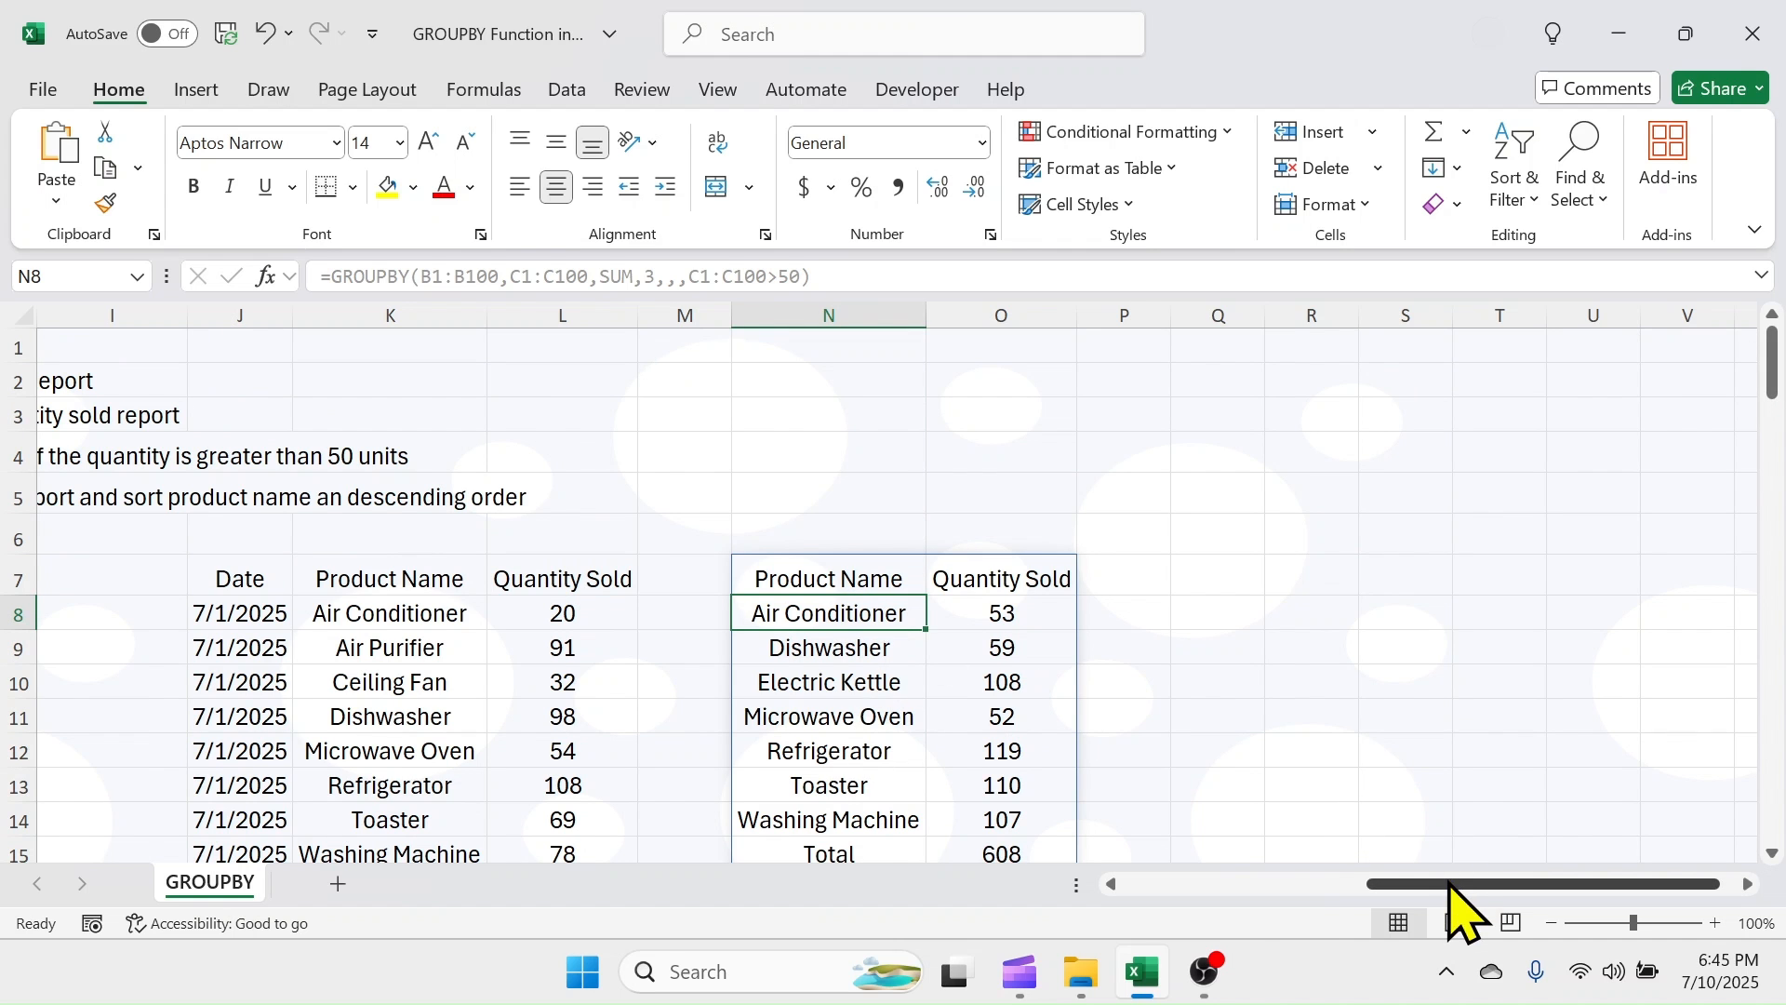
left_click_drag(1451, 884, 1202, 891)
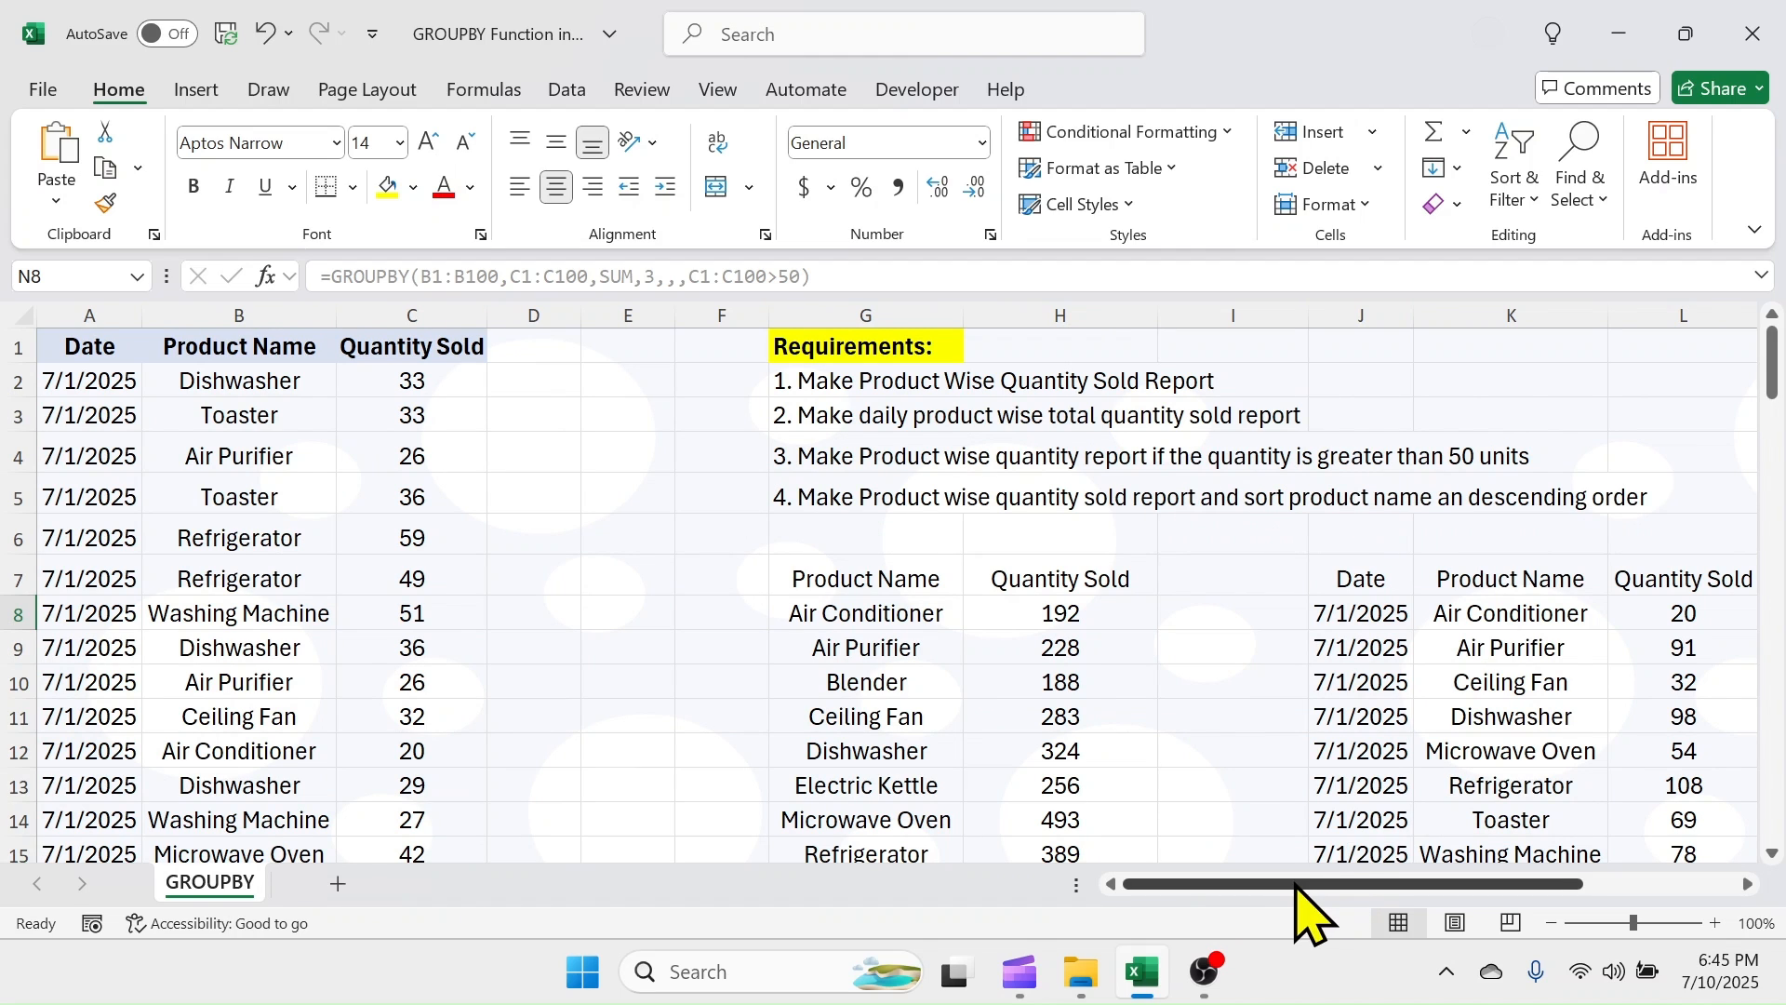
left_click_drag(1298, 886, 1702, 940)
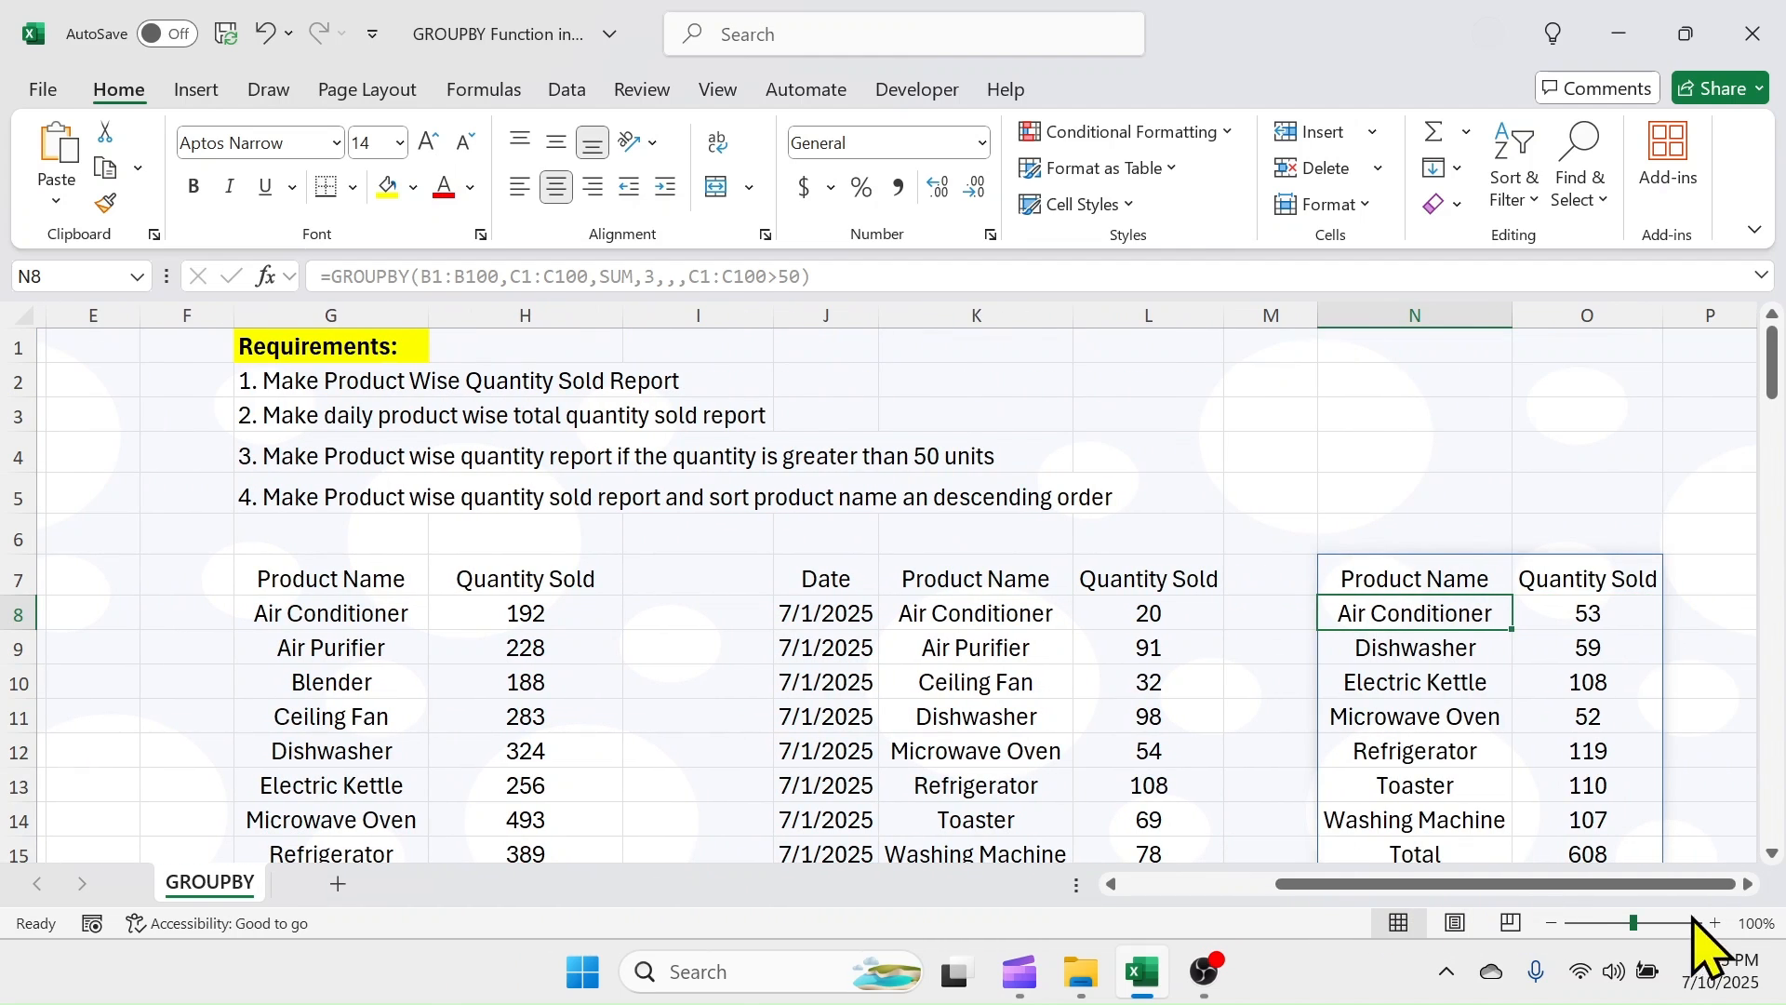
- Start a GROUPBY formula in cell Q7 with the Product Name range B1:B100 as row_fields
left_click(1747, 884)
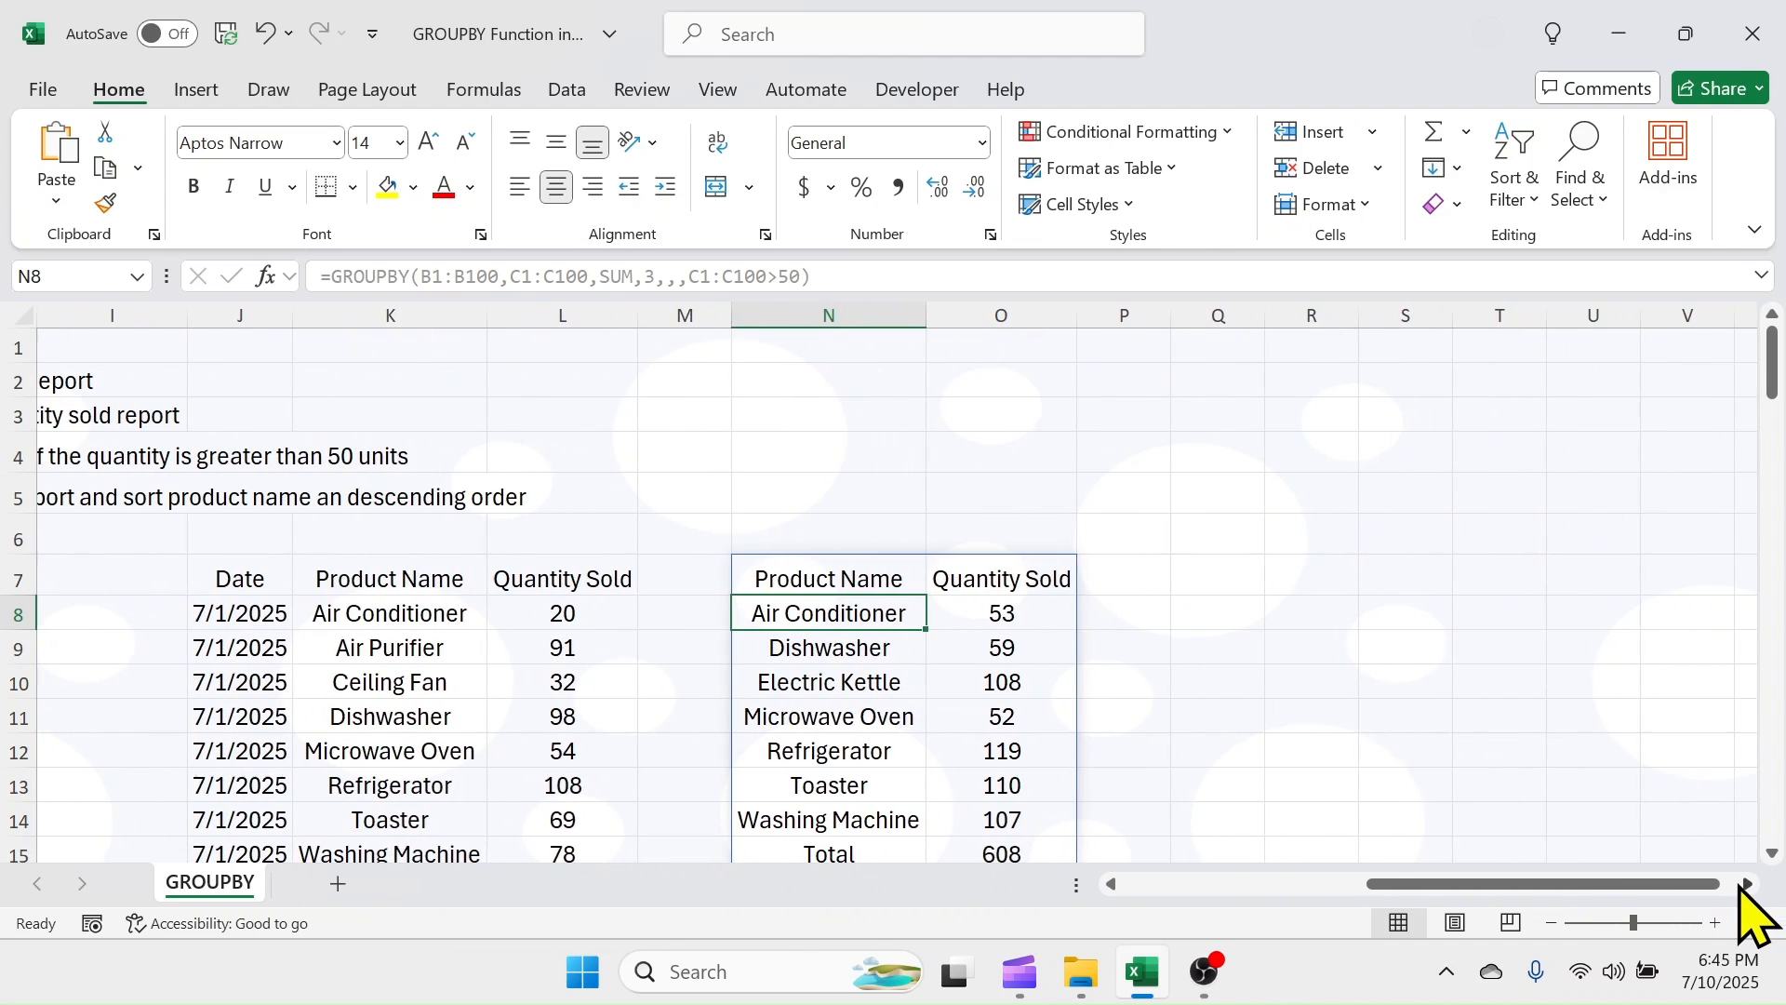
left_click(1217, 577)
type("=GROU")
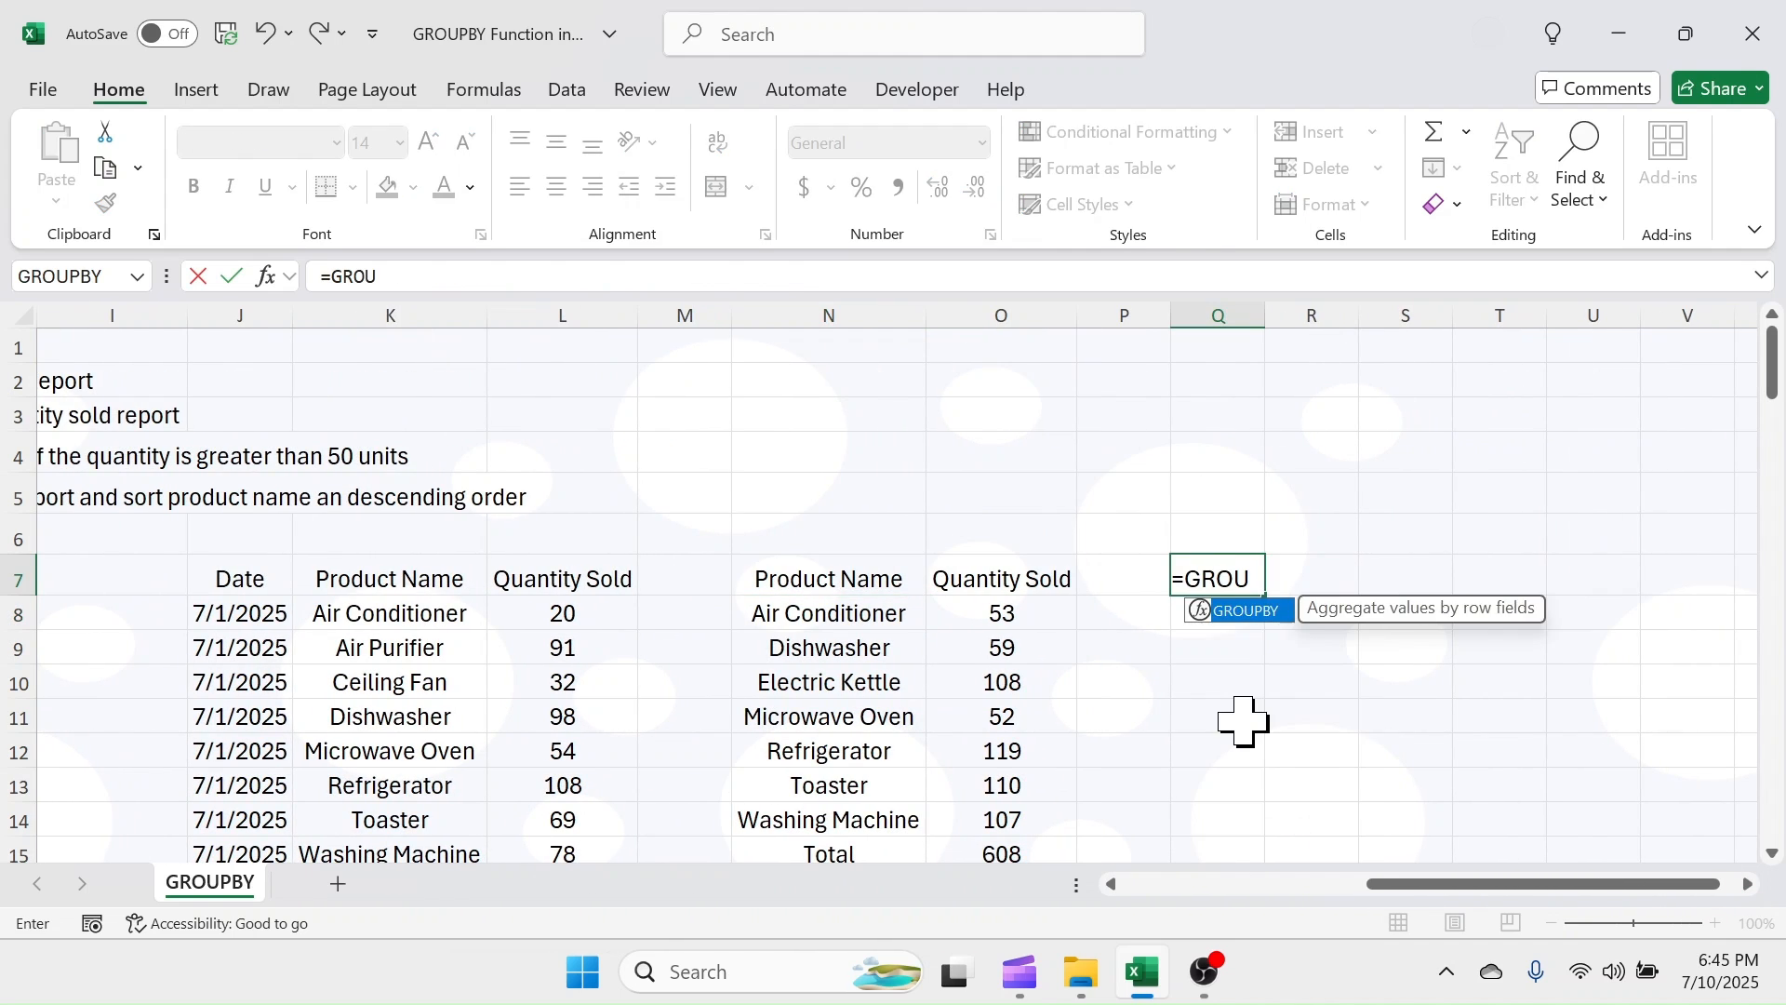
type("PBY(")
left_click_drag(1433, 889, 1191, 909)
left_click(284, 349)
key("ctrl+shift+Down")
type(",")
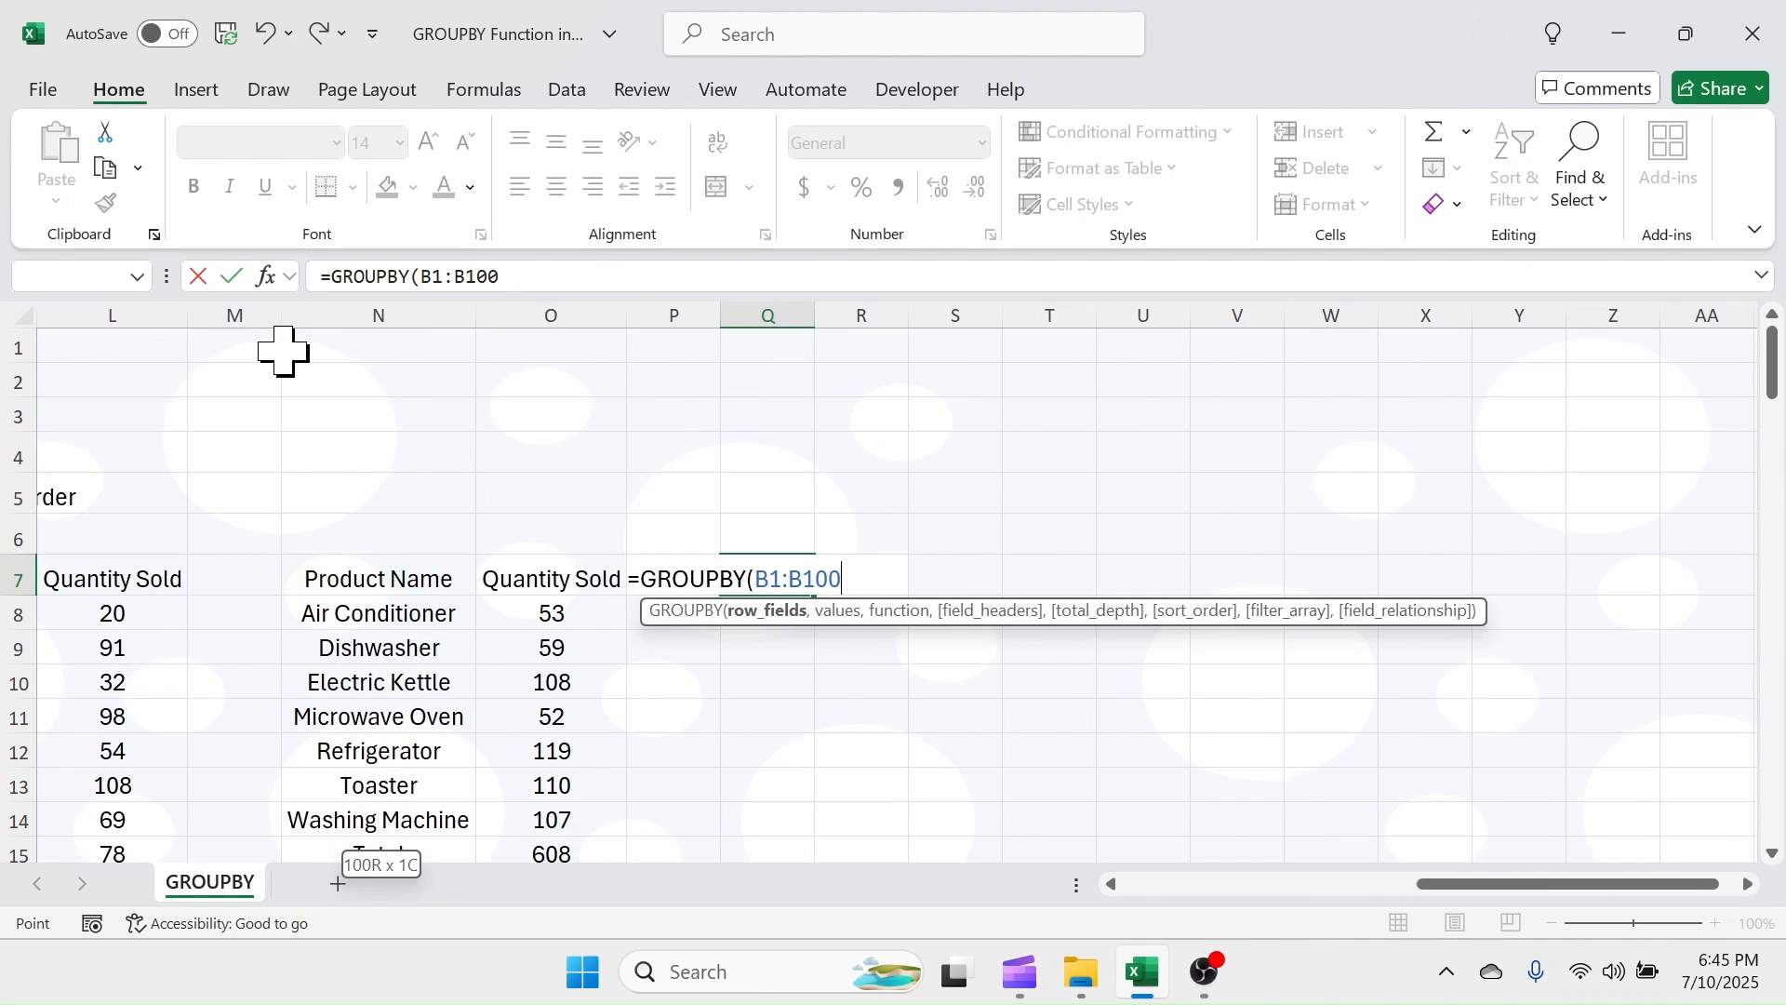
- Add the Quantity Sold range C1:C100 as values and SUM as the function to the Q7 formula
left_click_drag(1433, 883, 1108, 945)
left_click(412, 346)
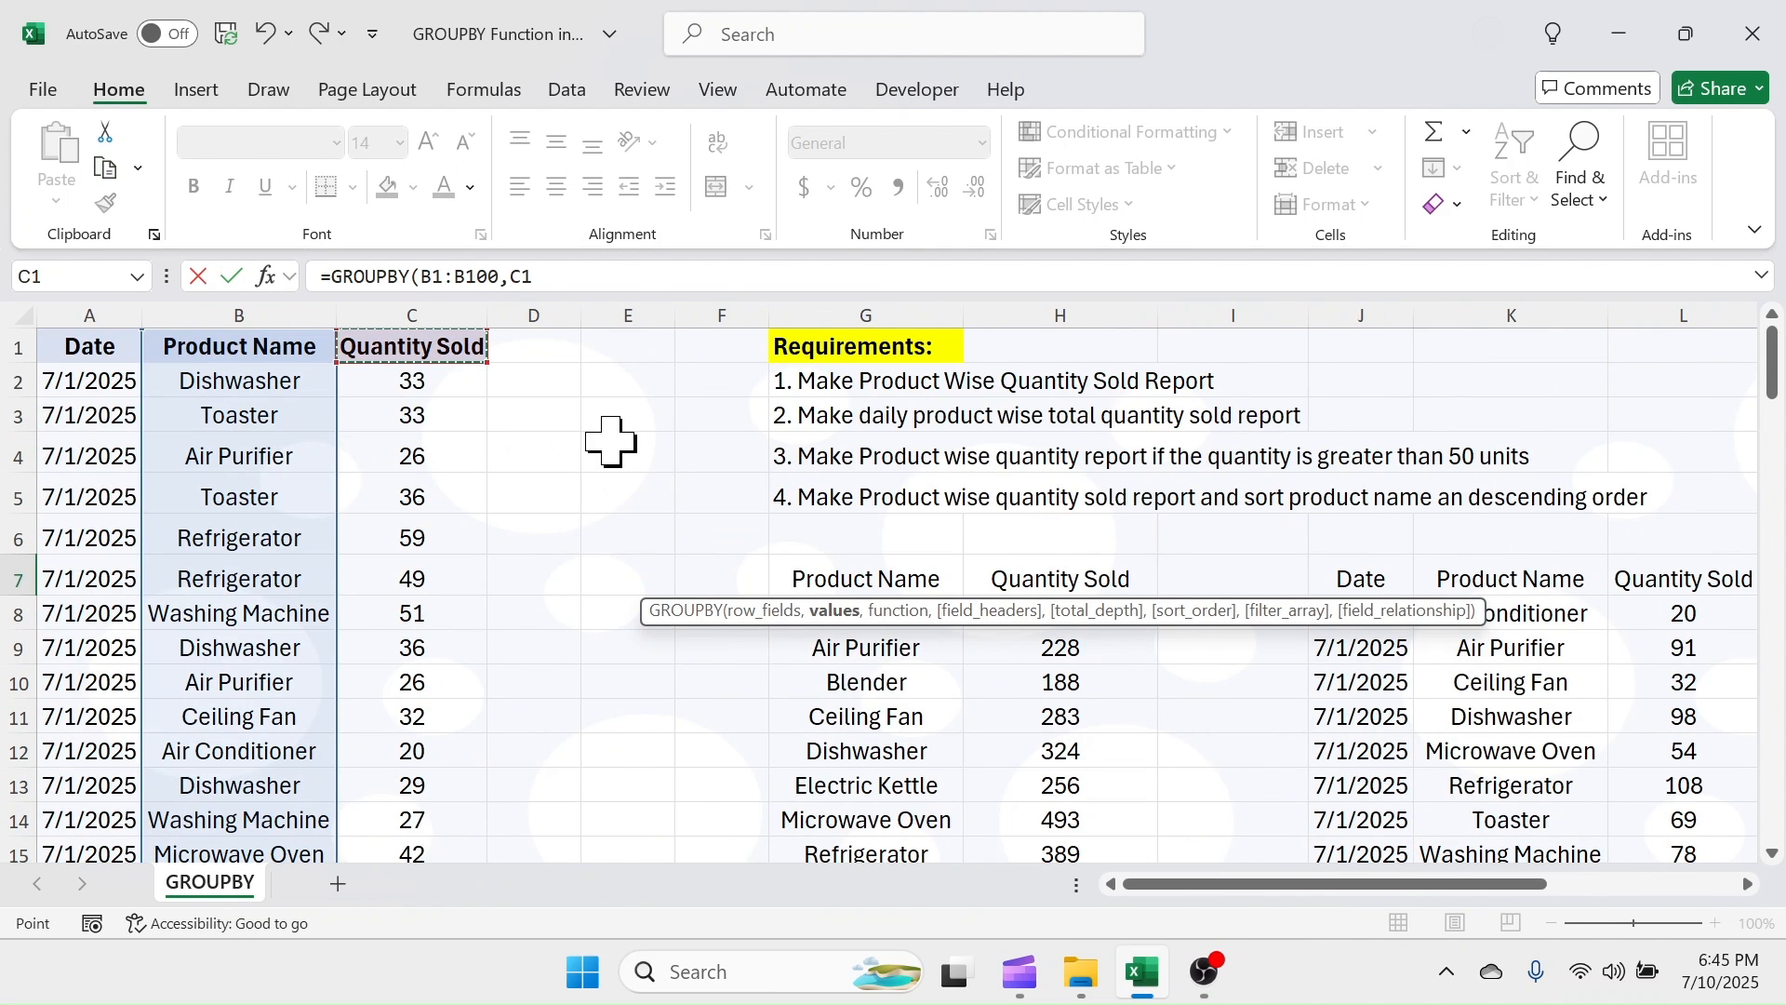
key("shift+Down")
key("ctrl+shift+Down")
type(",")
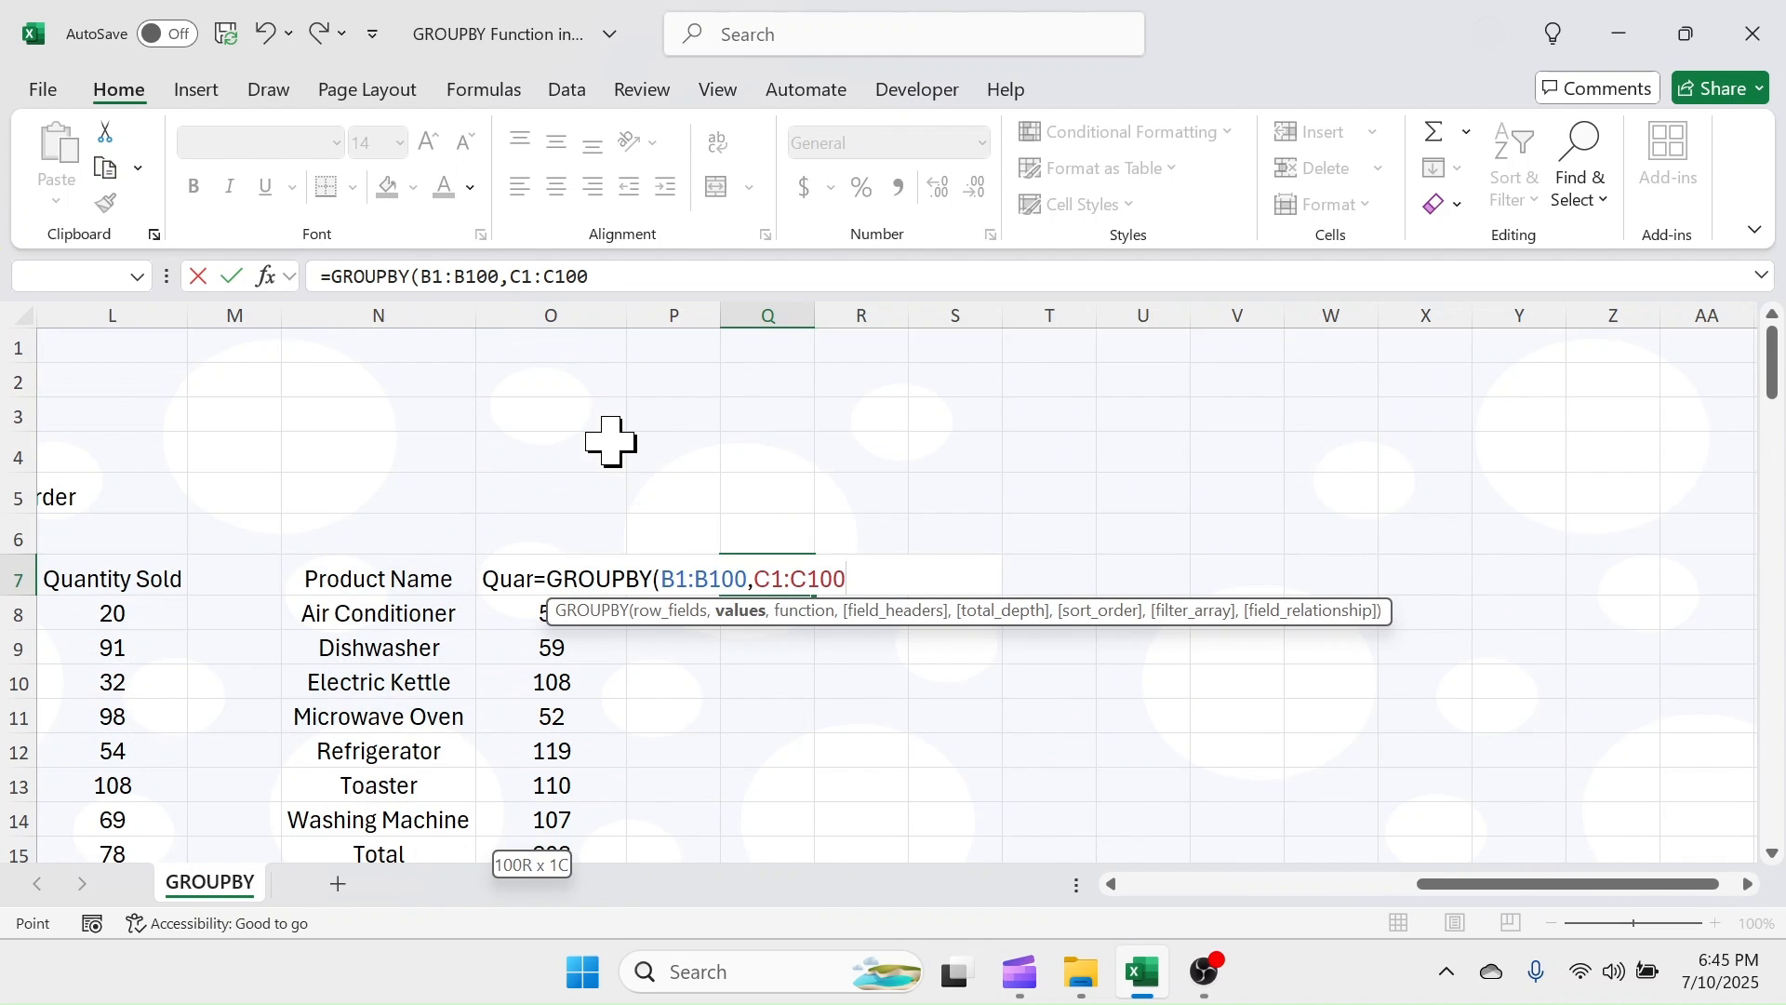
key("Tab")
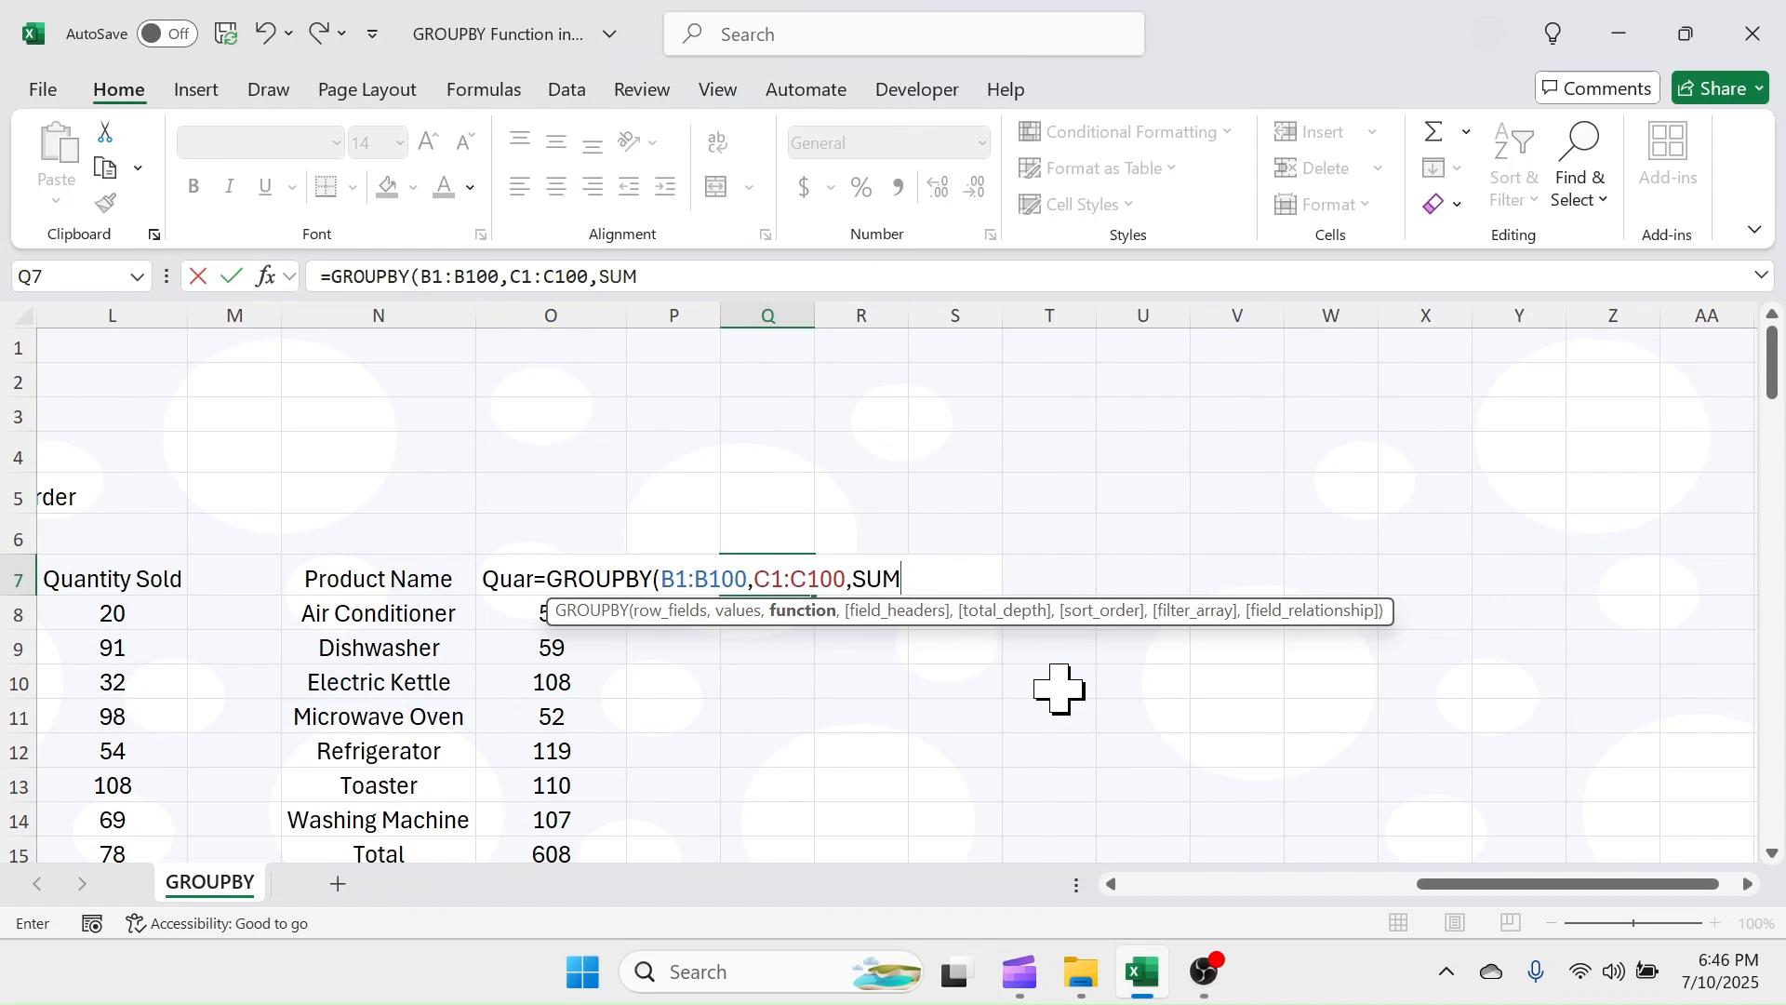
- Set field_headers to 3 and sort_order to -1 in the Q7 formula, leaving total_depth empty, and complete the formula
type(",3,")
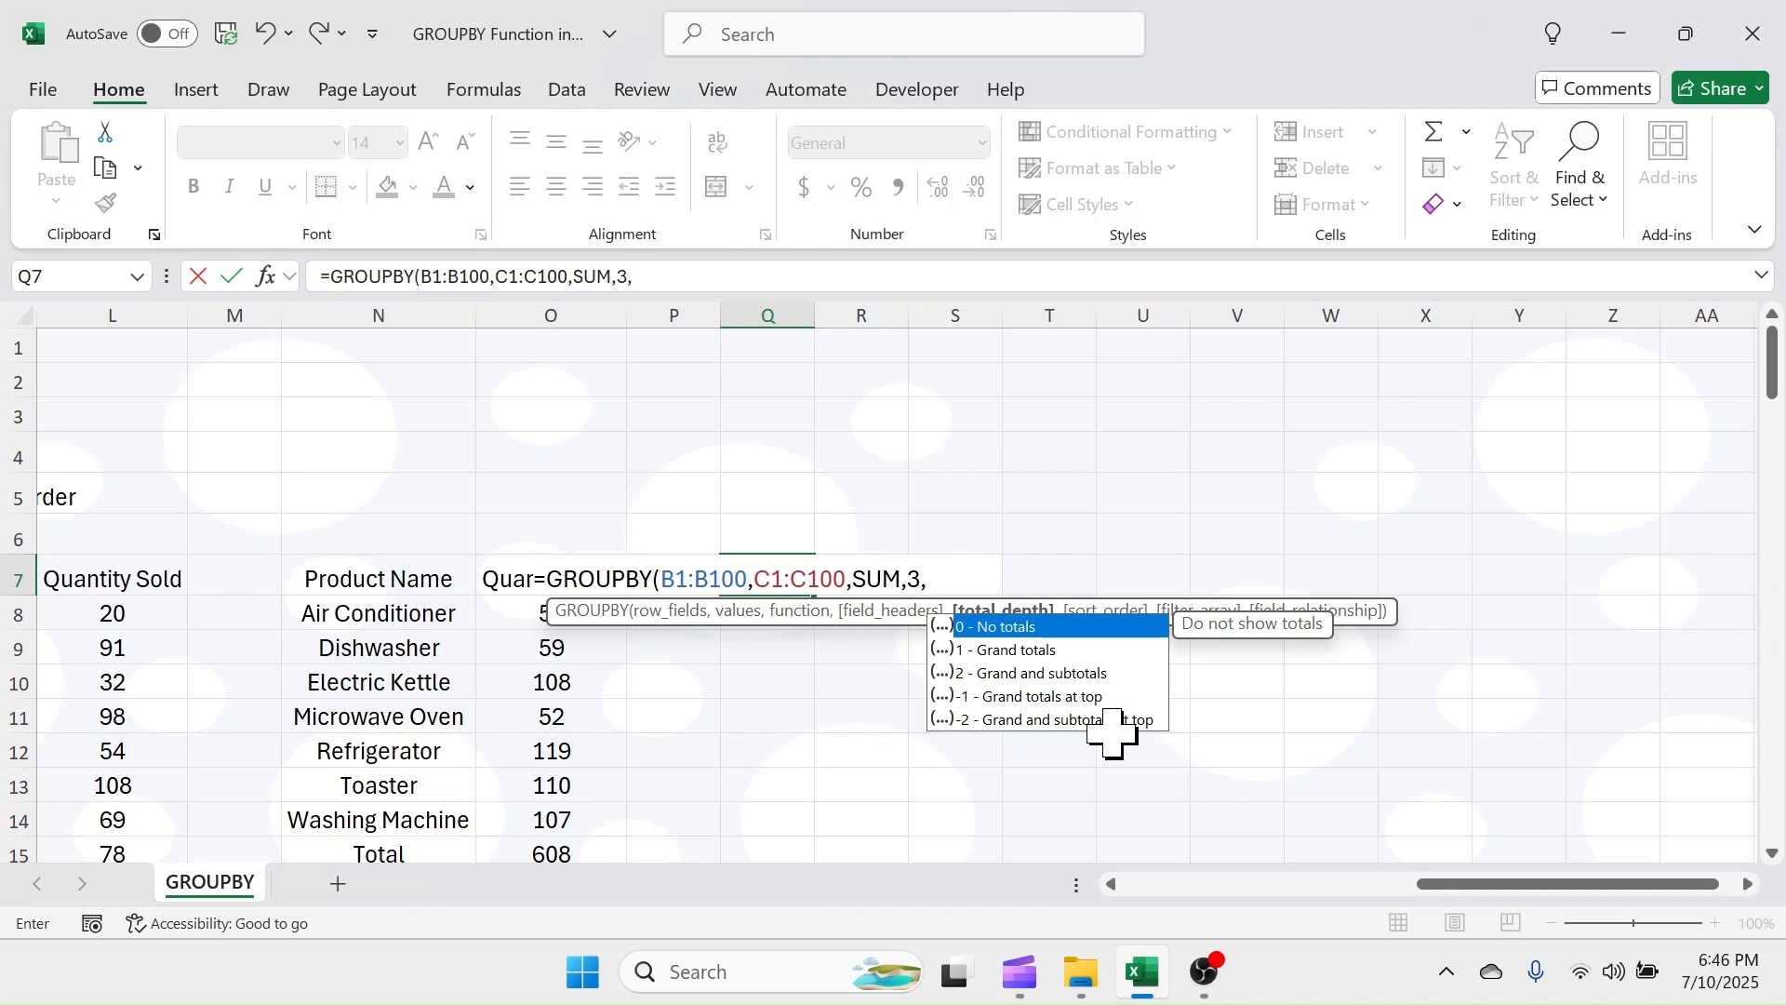
type(",")
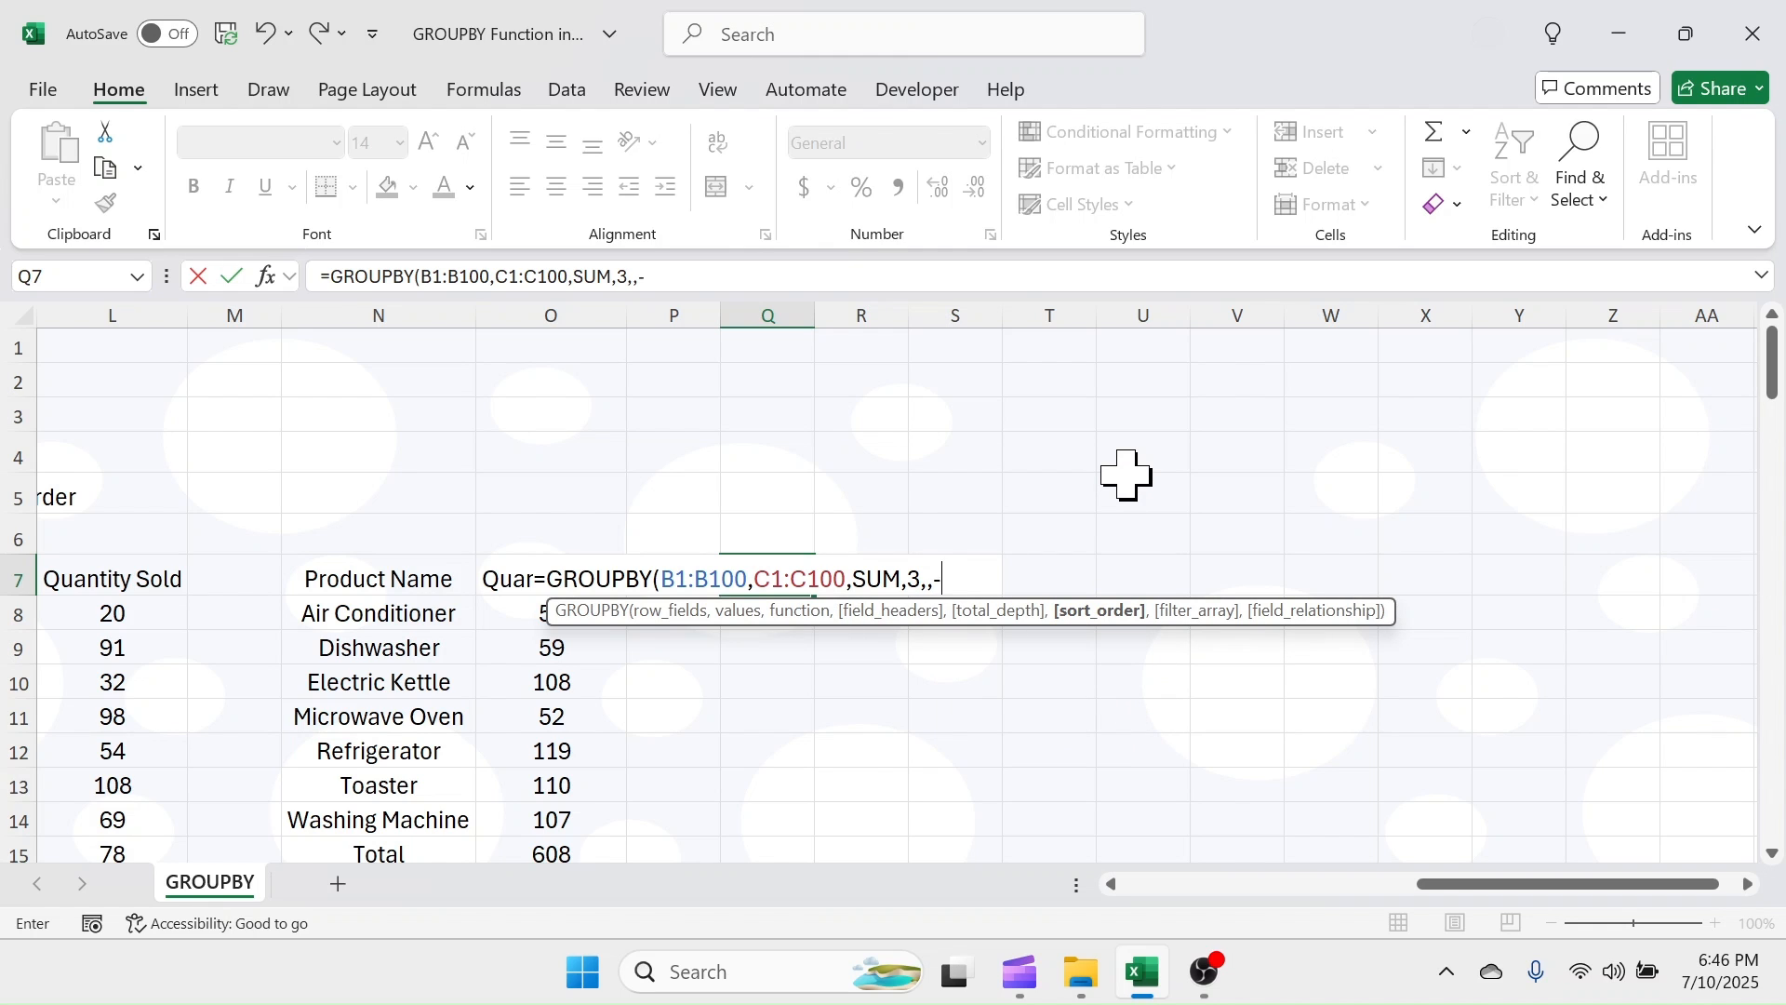
type("-1)")
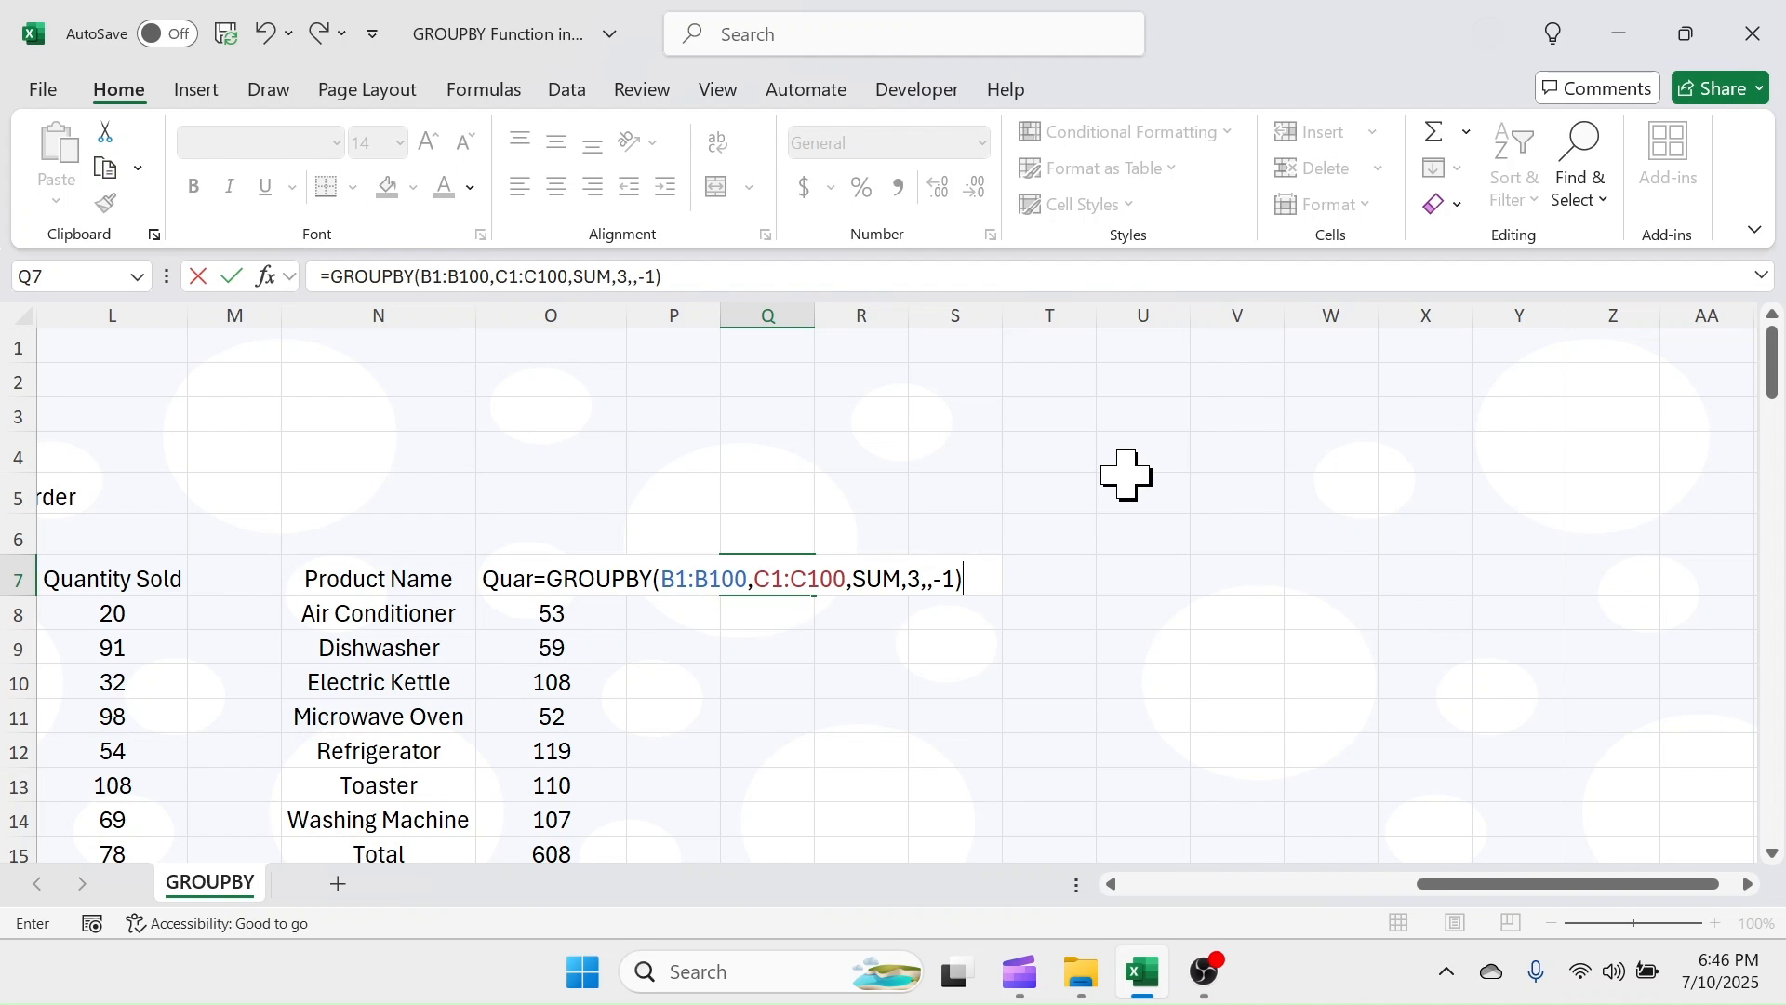
key("Return")
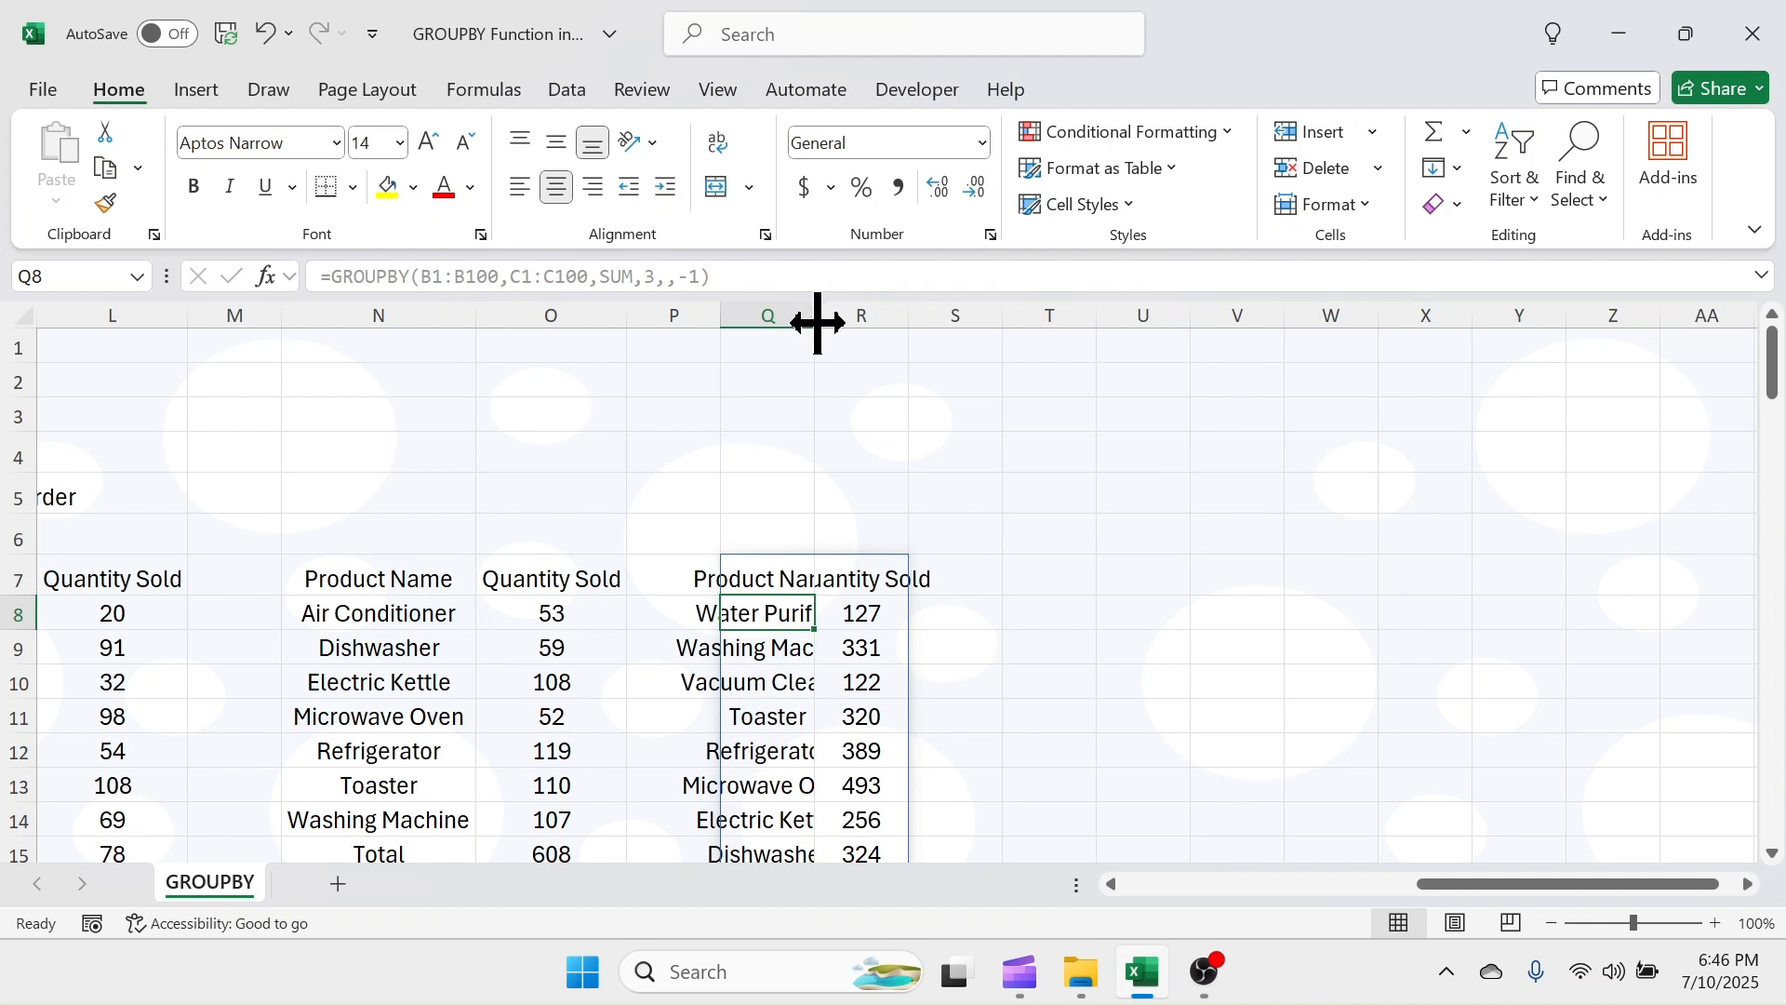
- Autofit columns Q and R to the descending report's contents, and select the empty cell E4 beside the sales data
double_click(816, 316)
double_click(1008, 315)
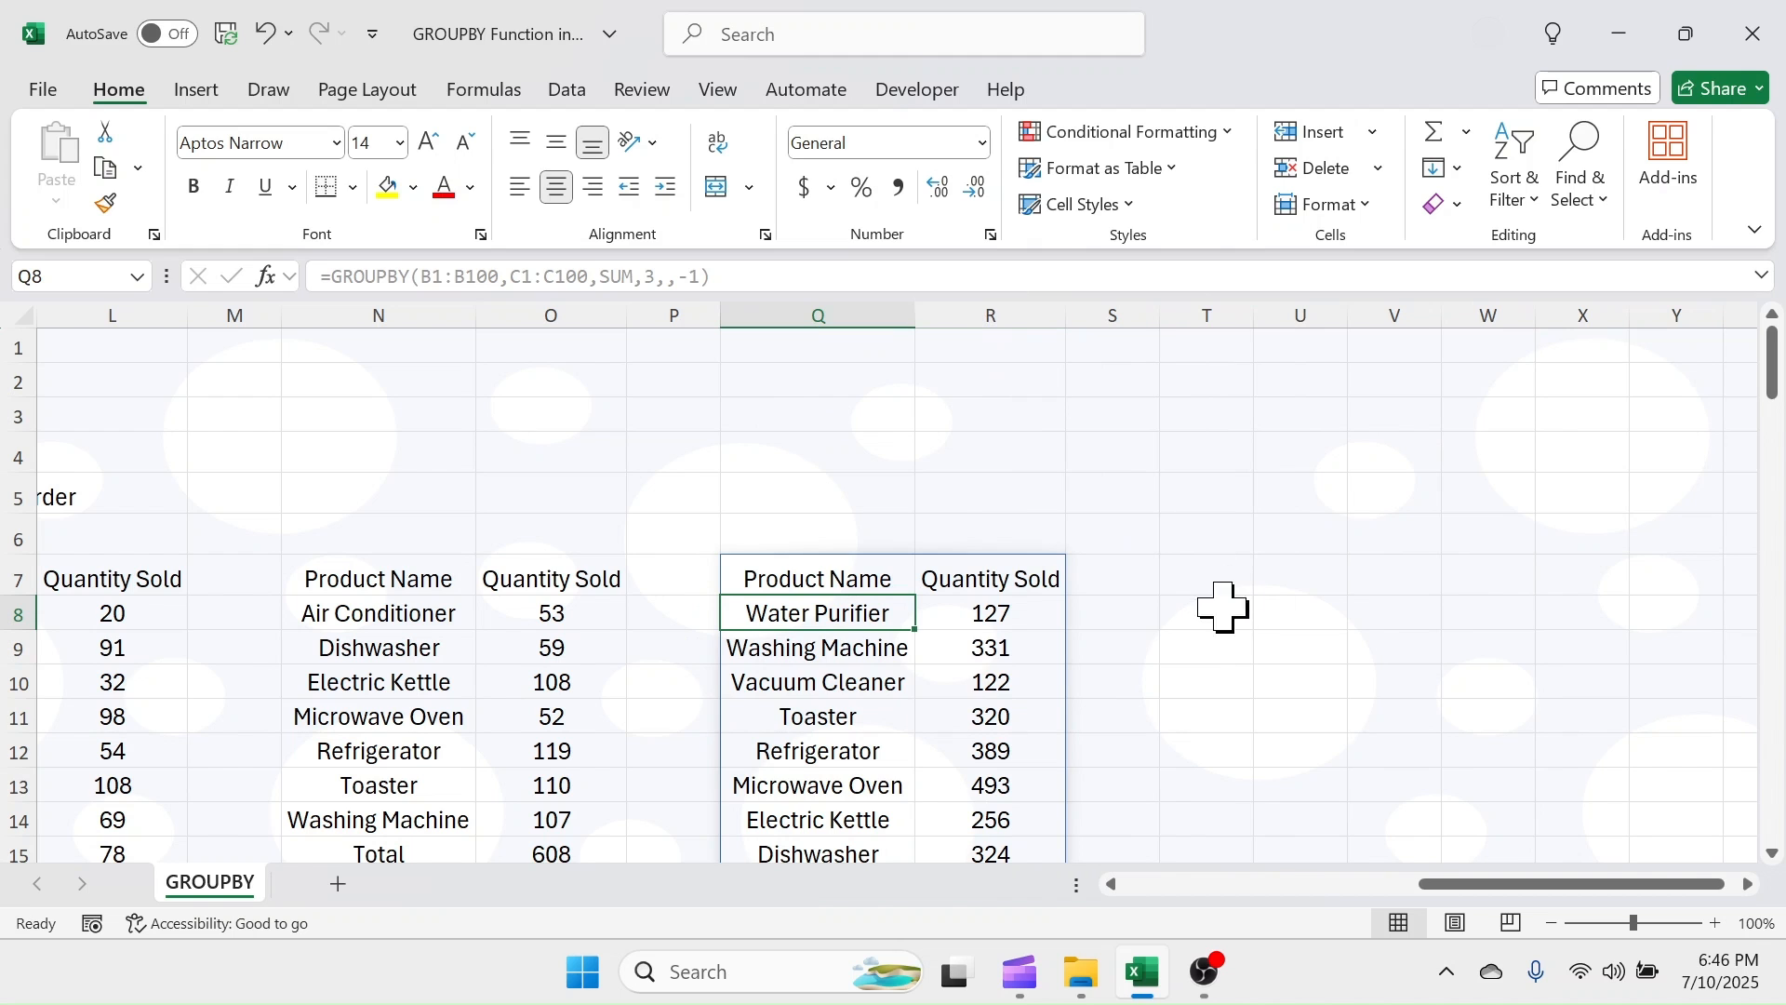
mouse_move(1774, 370)
left_mouse_down()
mouse_move(1778, 446)
mouse_move(1775, 383)
left_mouse_up()
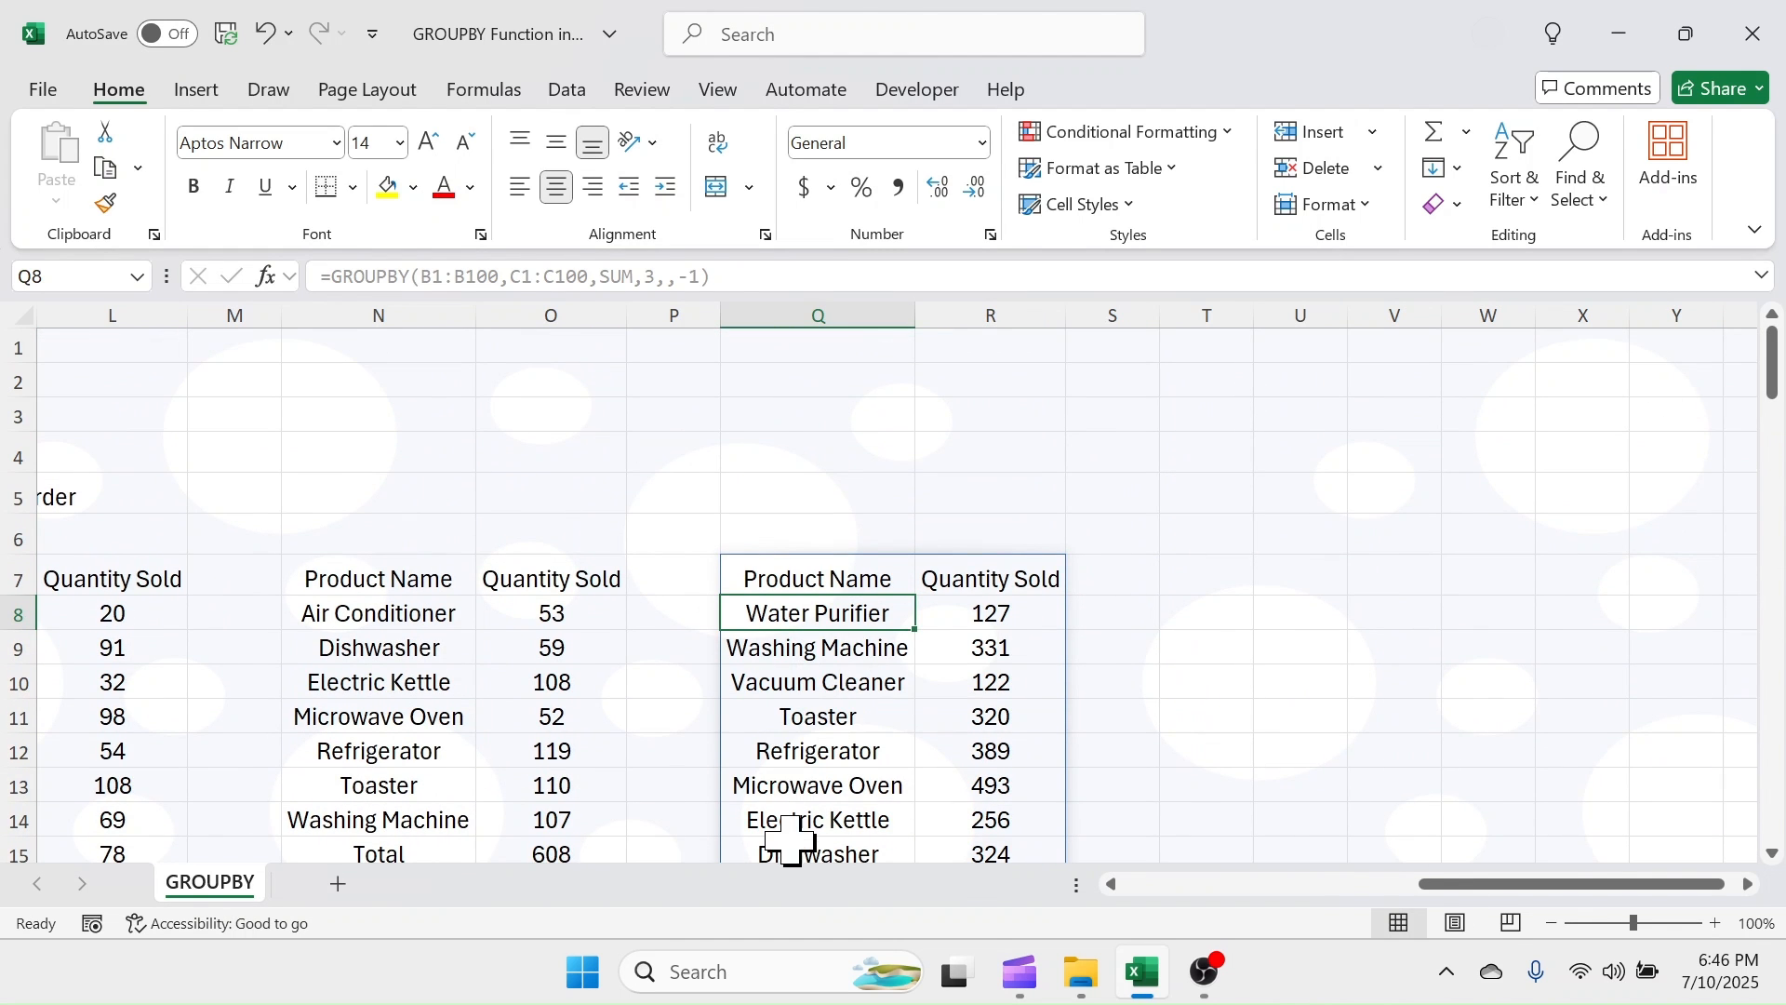
left_click_drag(1493, 885, 1184, 930)
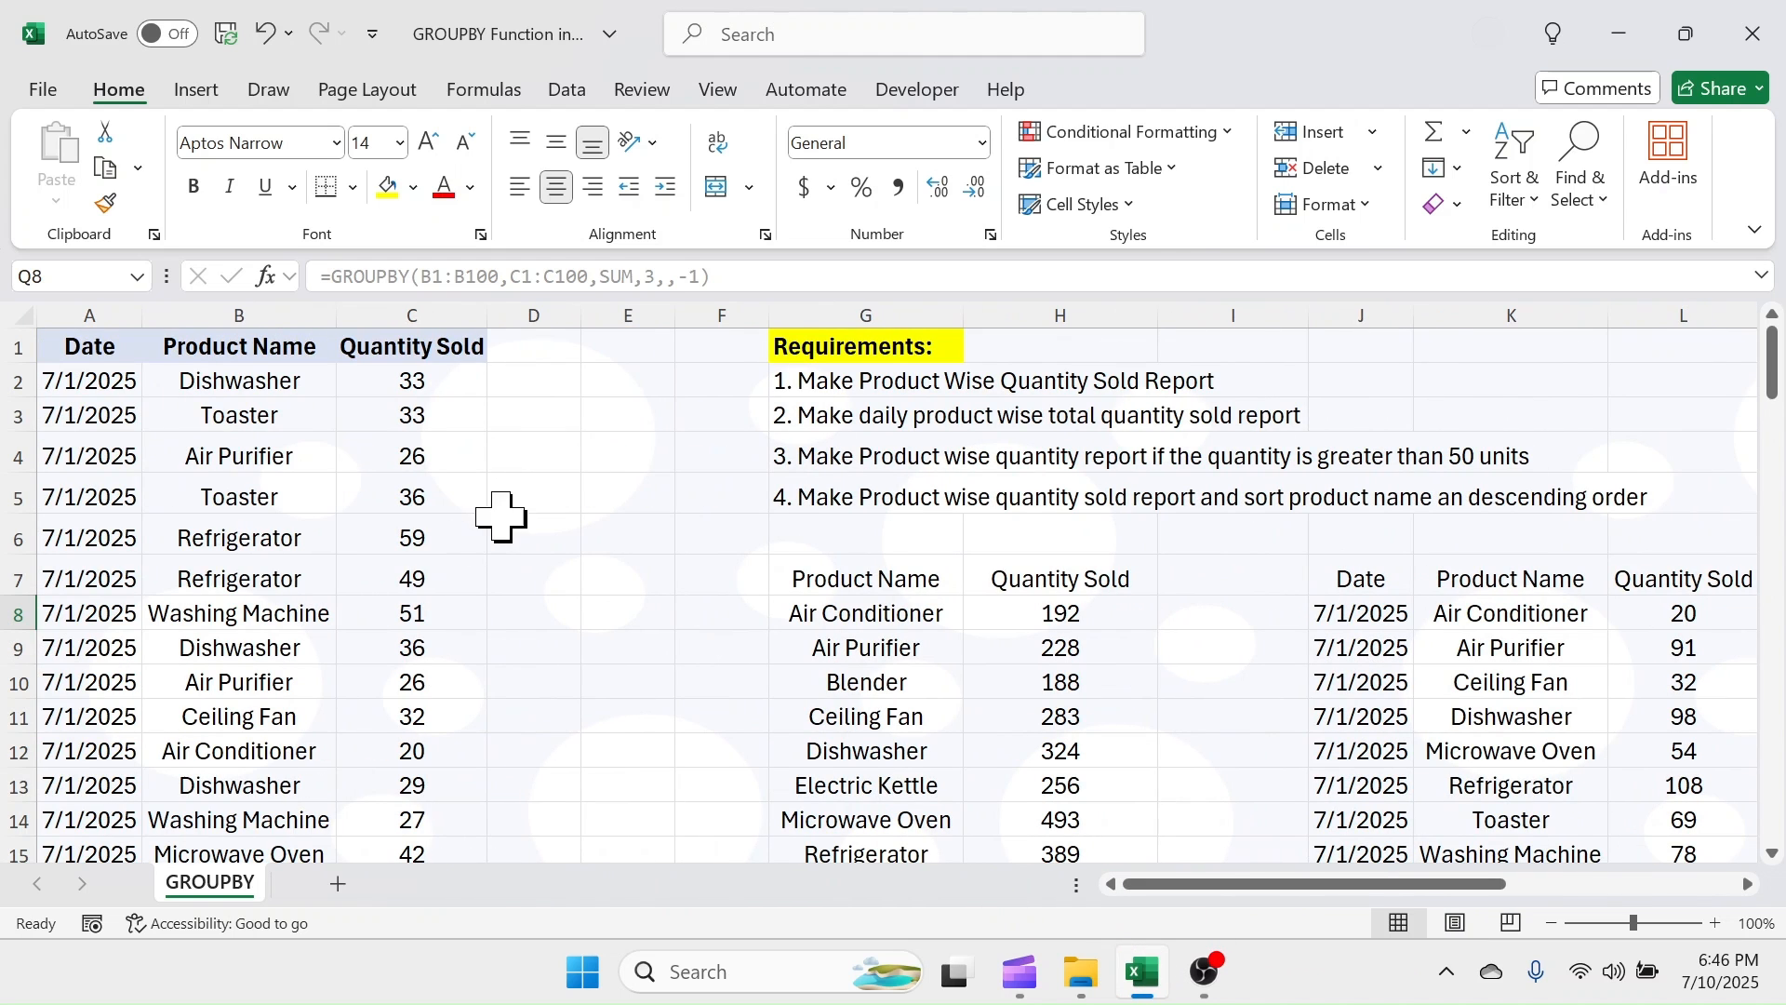
left_click(625, 454)
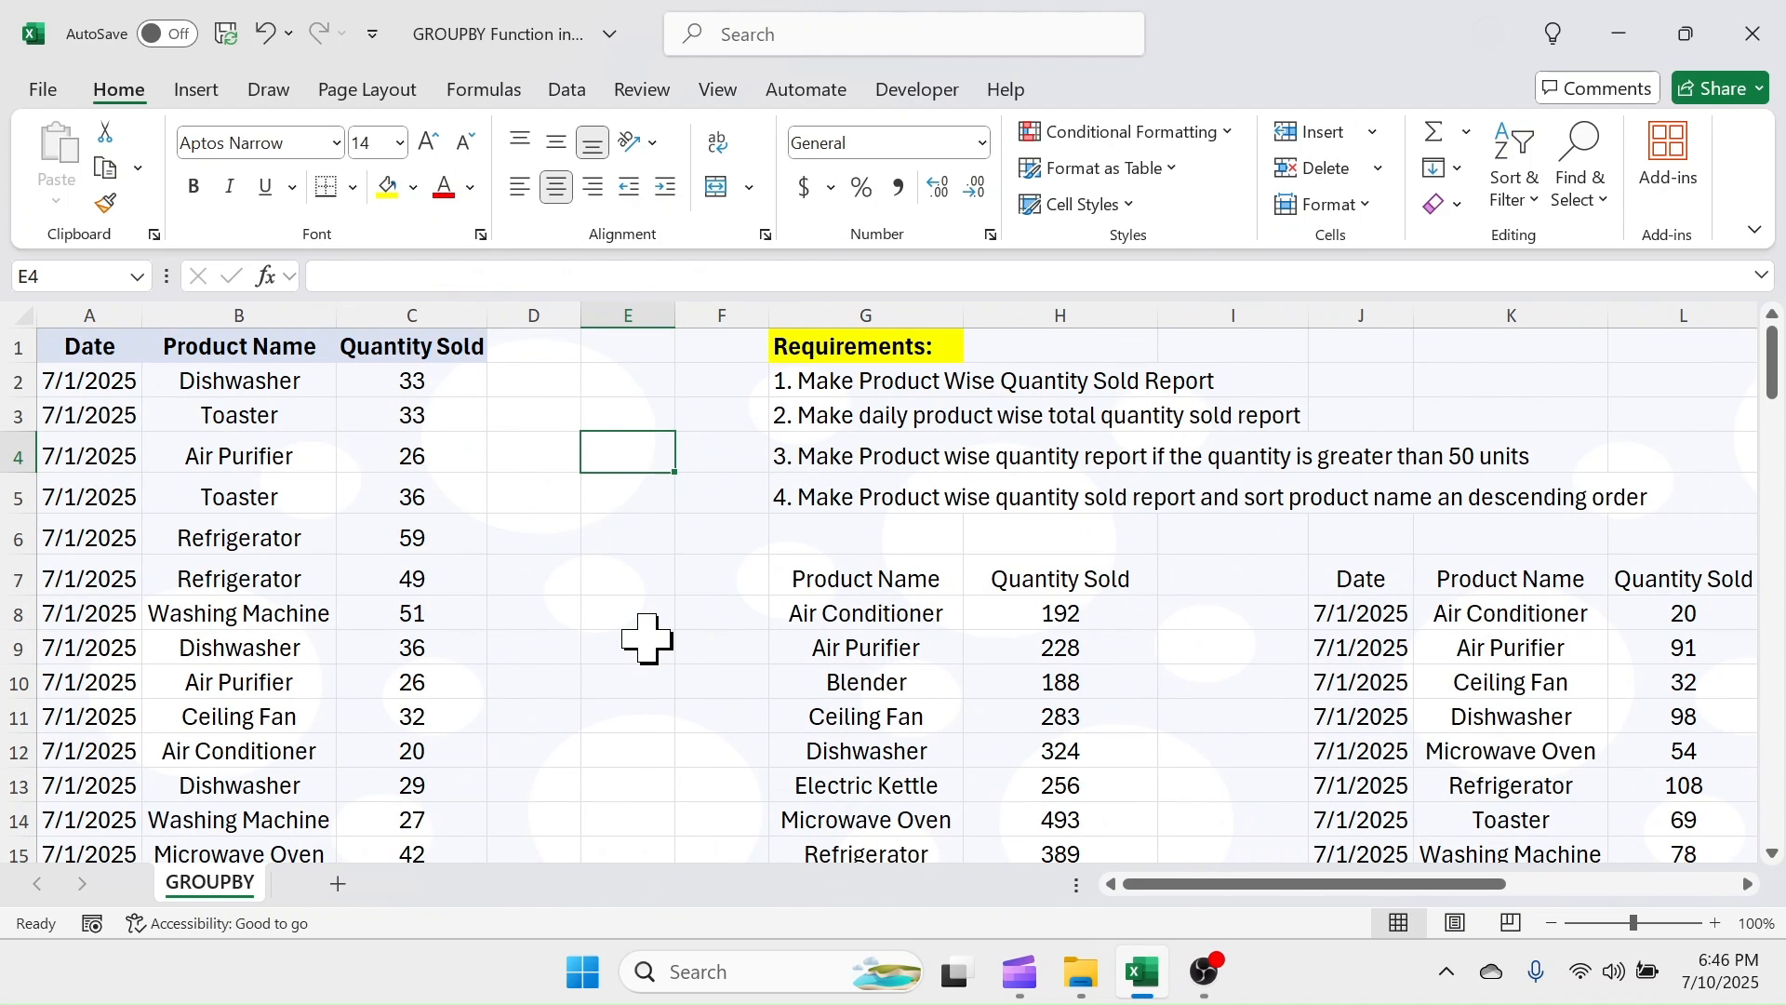